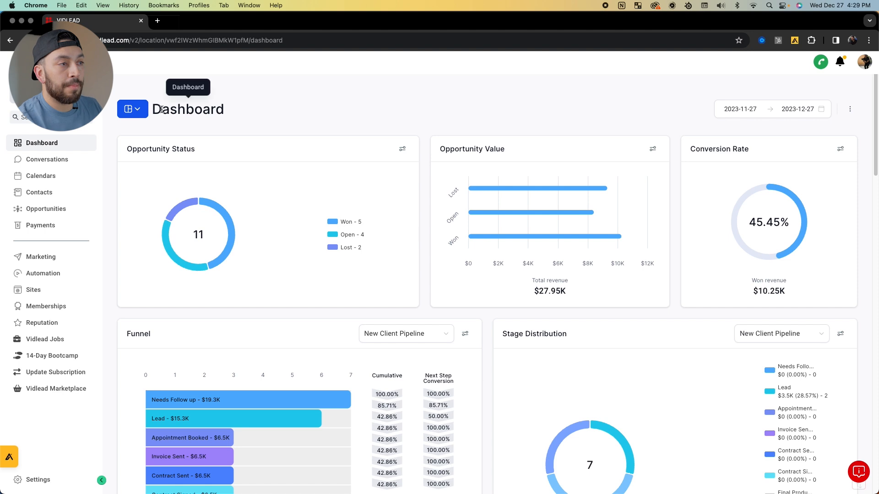
Review the task, opportunity, funnel and conversion widgets on the Digital Dash dashboard, and return to the shared Dashboard.
click(132, 111)
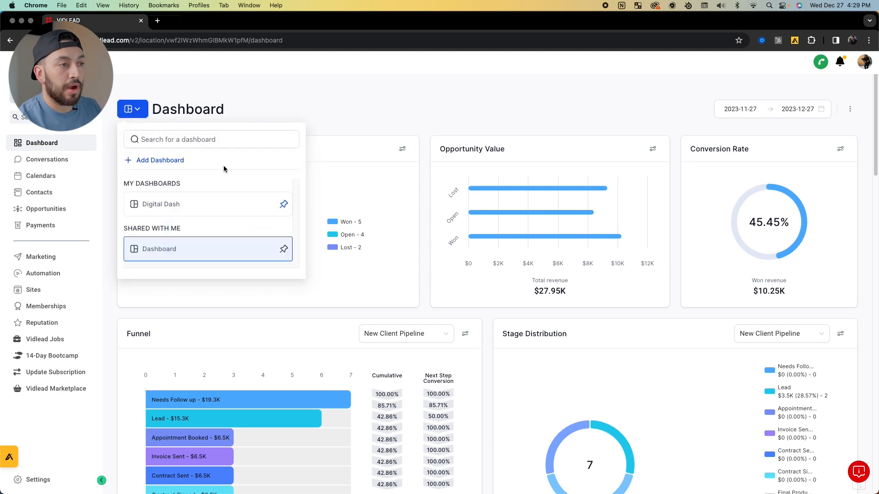
click(186, 202)
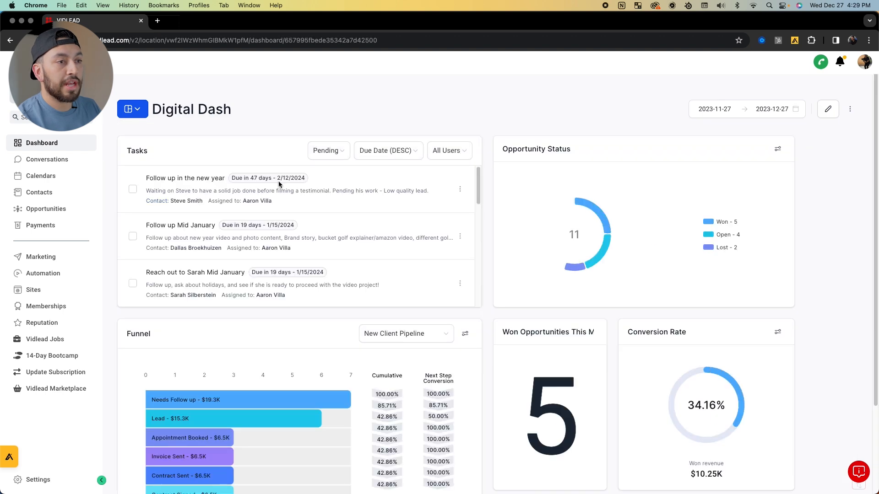
scroll(194, 246, down, 5)
scroll(194, 246, up, 5)
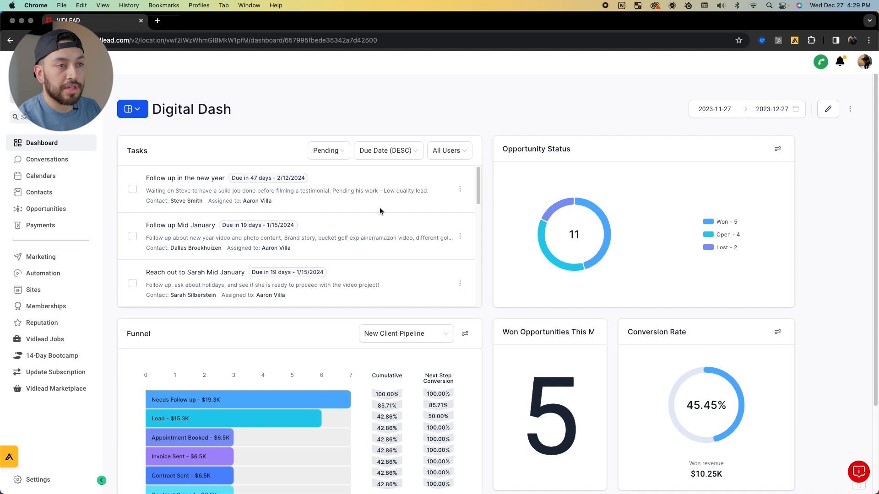
scroll(604, 199, down, 1)
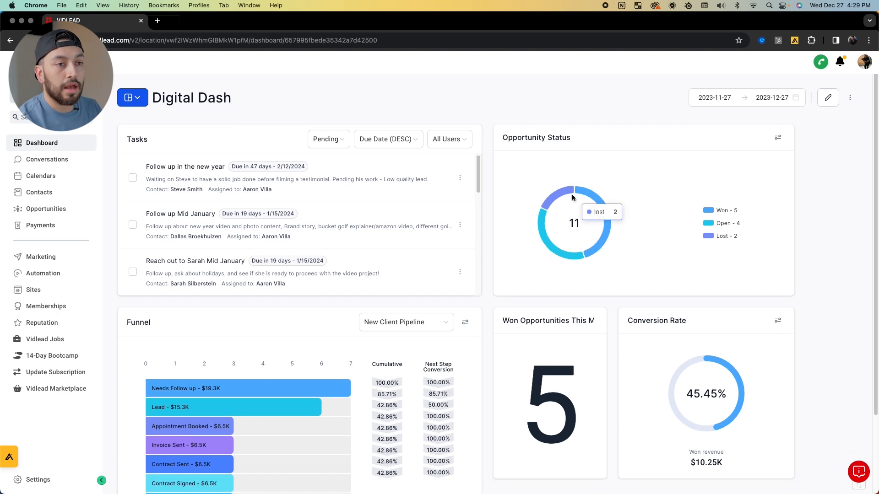
scroll(506, 247, down, 1)
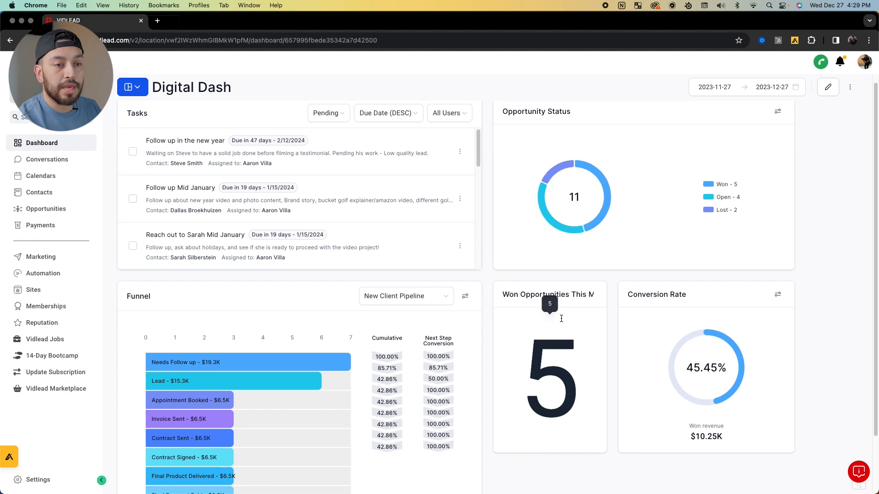
scroll(563, 320, up, 2)
scroll(568, 328, down, 1)
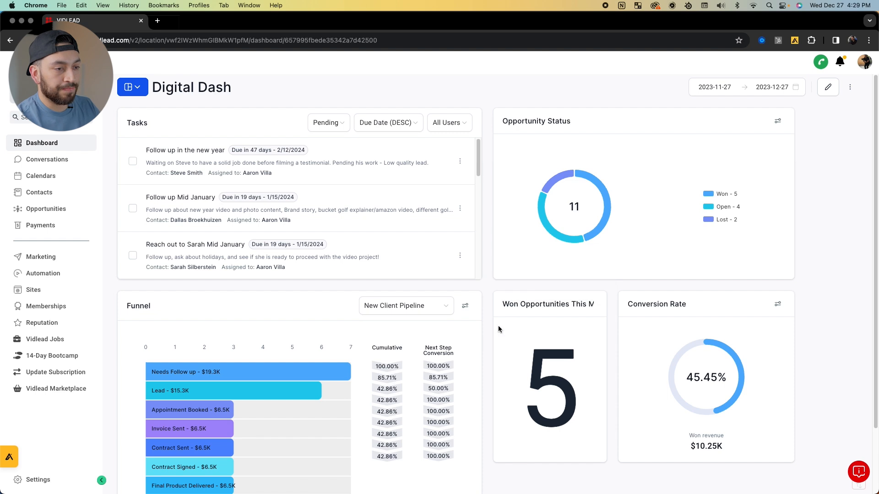
scroll(501, 334, down, 3)
scroll(526, 332, up, 4)
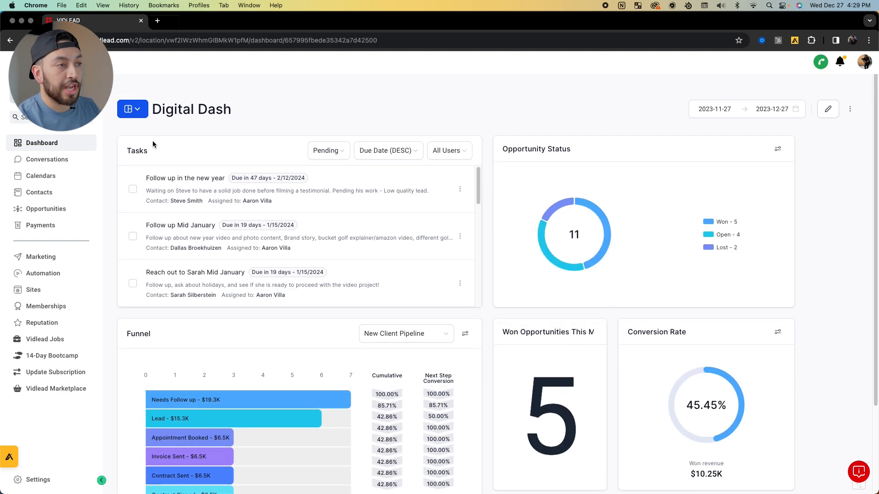
click(136, 112)
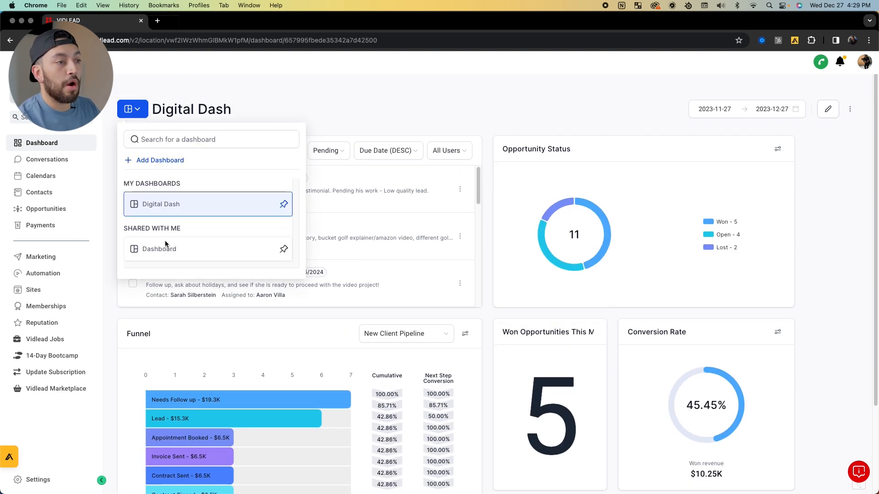
click(163, 248)
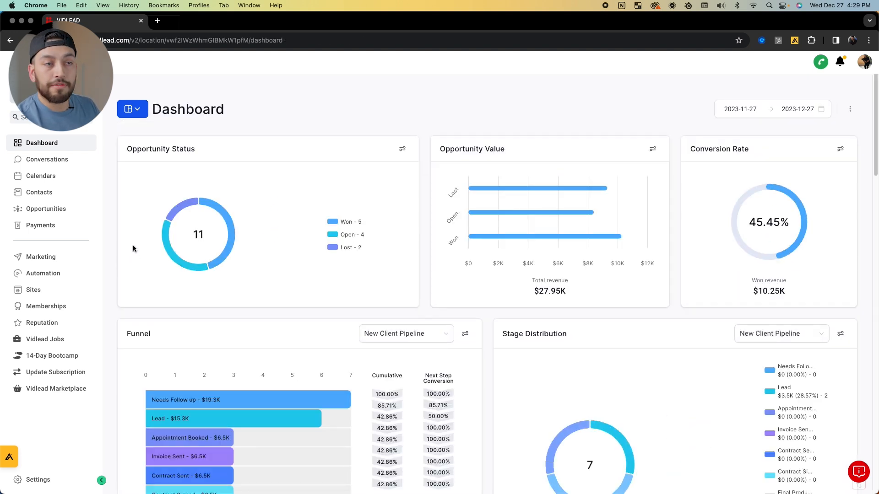
Open the conversations and look through the Unread, Recents, Starred and All lists.
click(53, 163)
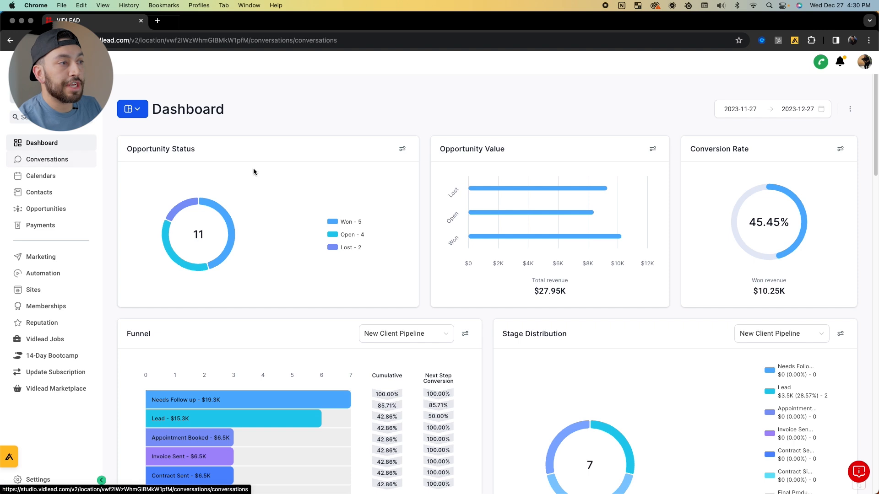
click(190, 182)
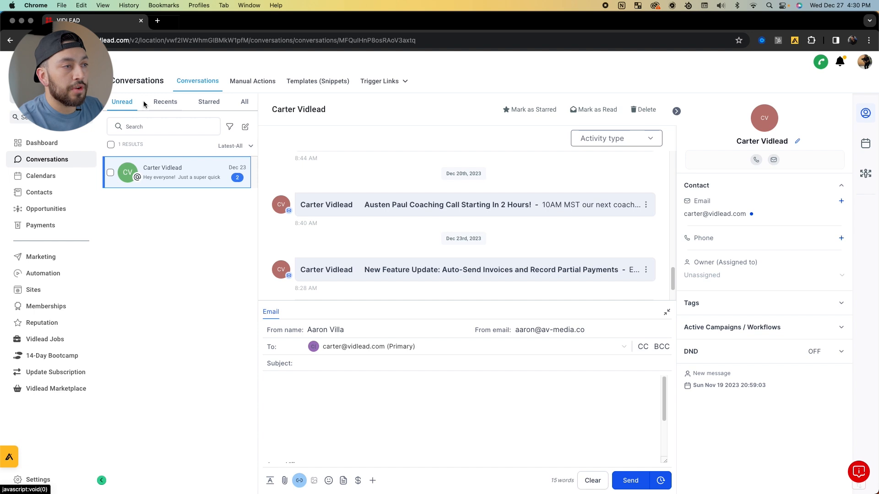
click(117, 104)
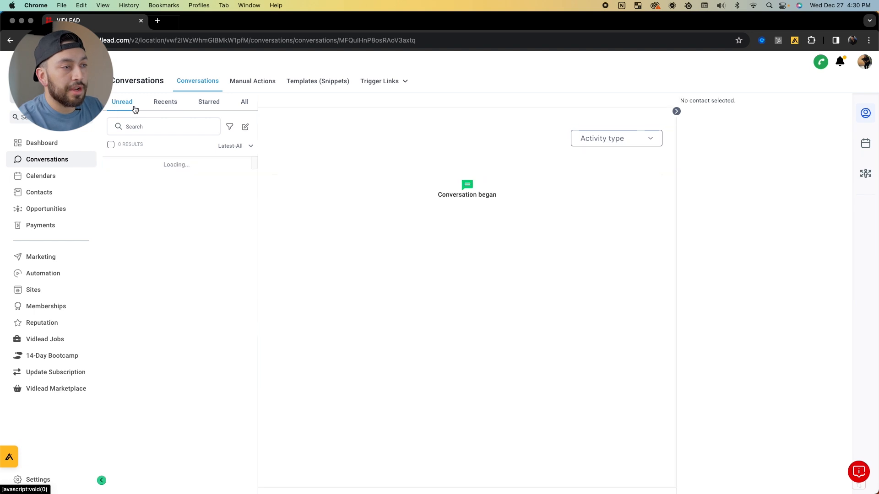
click(162, 107)
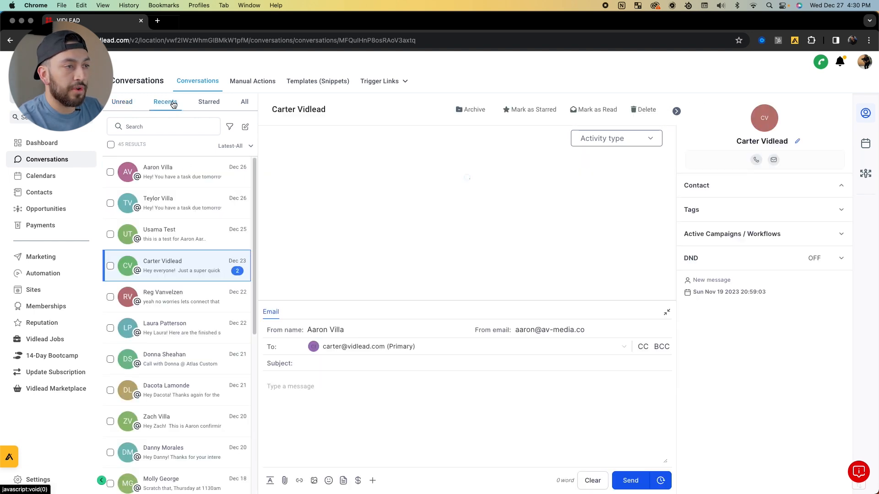
click(207, 103)
click(247, 106)
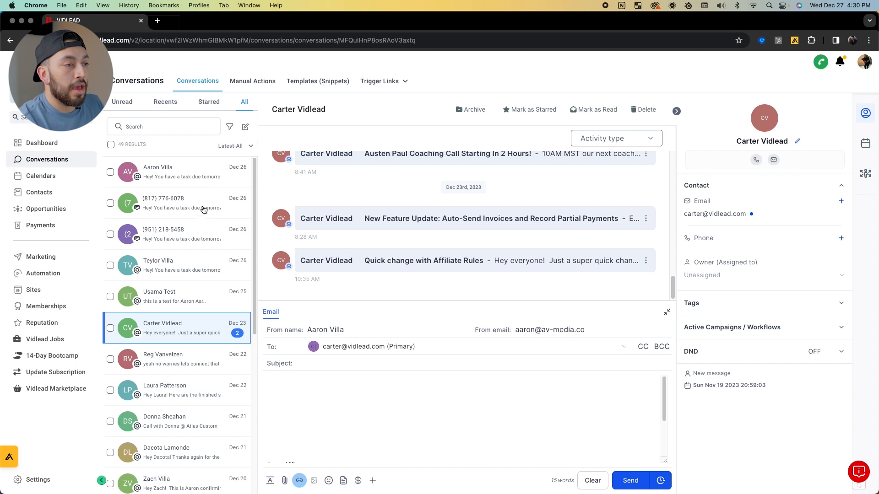
Filter the full conversation list by Instagram as the last message channel.
click(232, 128)
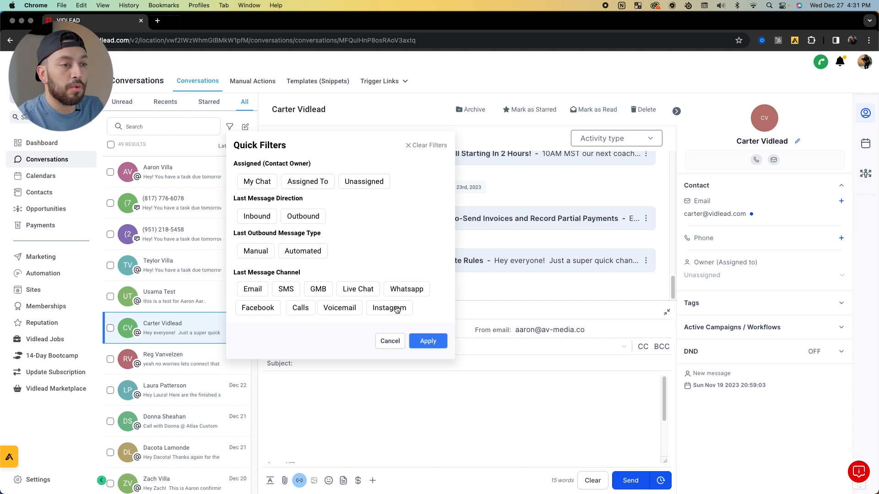
click(380, 313)
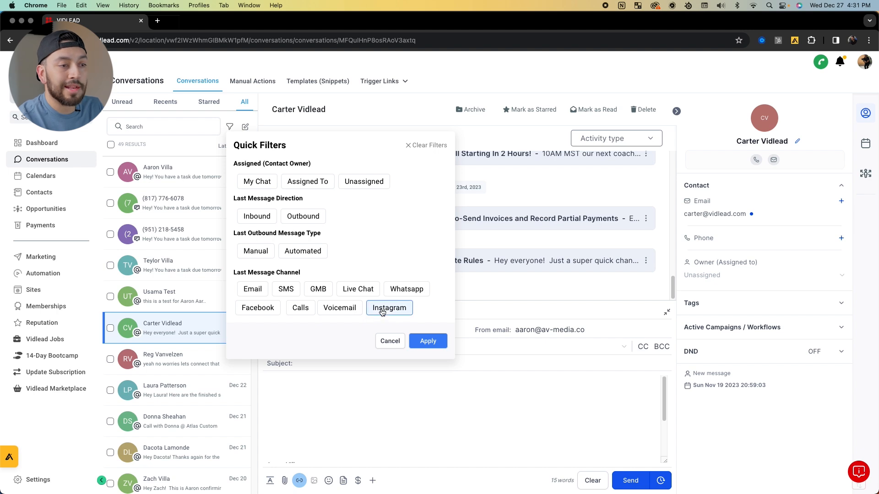
click(427, 343)
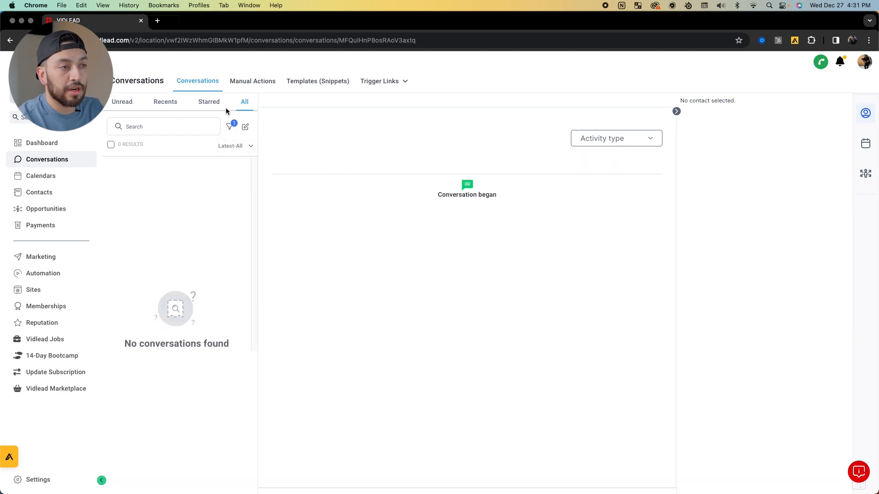
Remove the Instagram channel filter from the conversations and list only the unread ones.
click(229, 126)
click(380, 313)
click(417, 340)
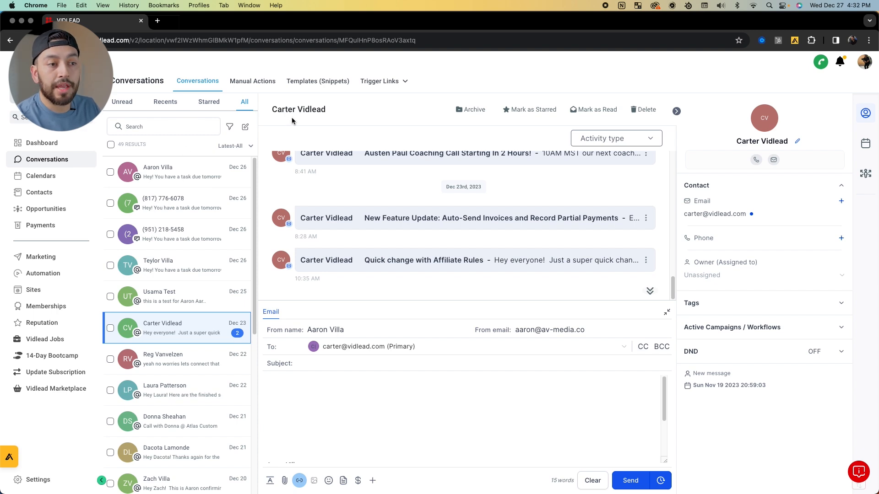
click(122, 101)
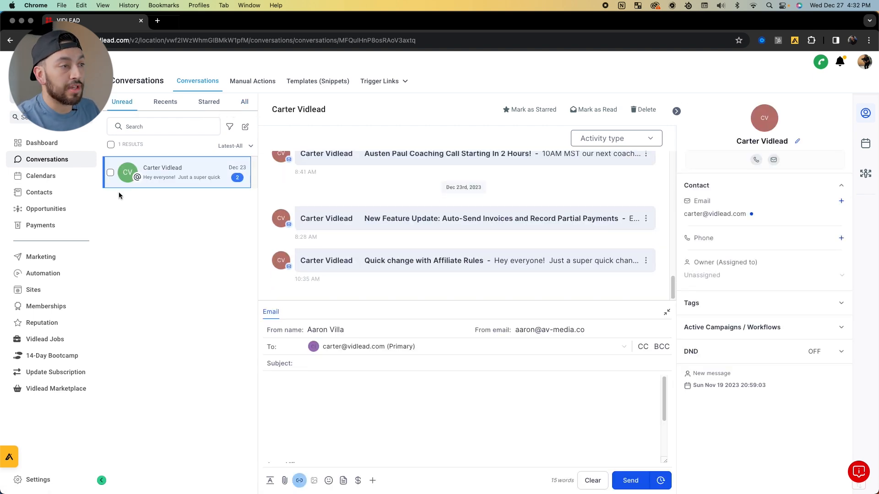
Open the calendars and look over the appointments in the current week's view.
click(50, 178)
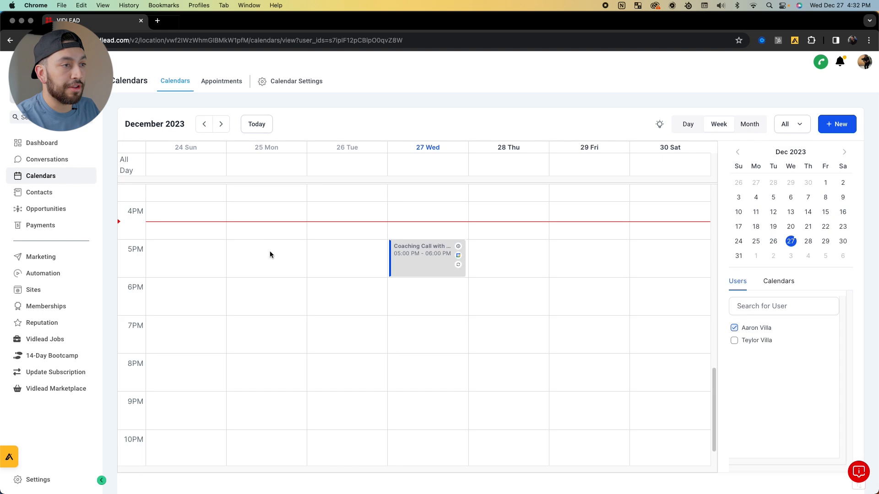
scroll(439, 302, up, 3)
scroll(438, 300, down, 3)
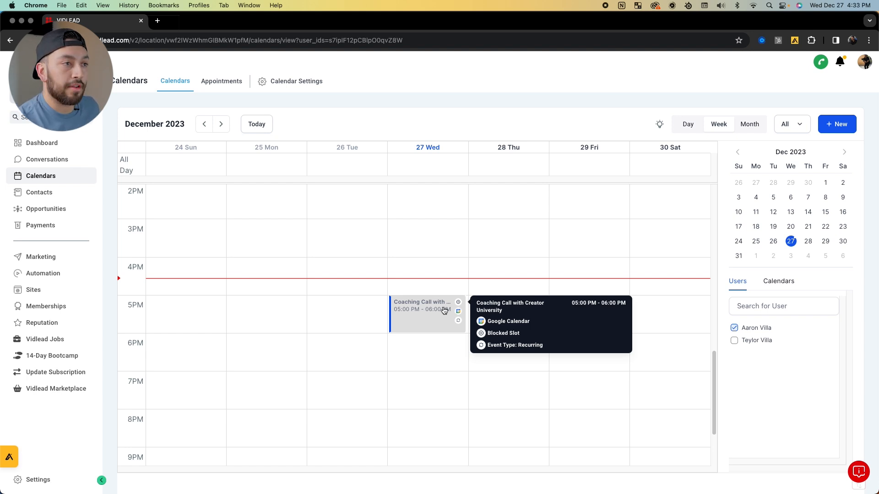
In the calendar settings, copy the scheduling link of the AV Media 1 on 1 Discovery Call calendar.
click(293, 83)
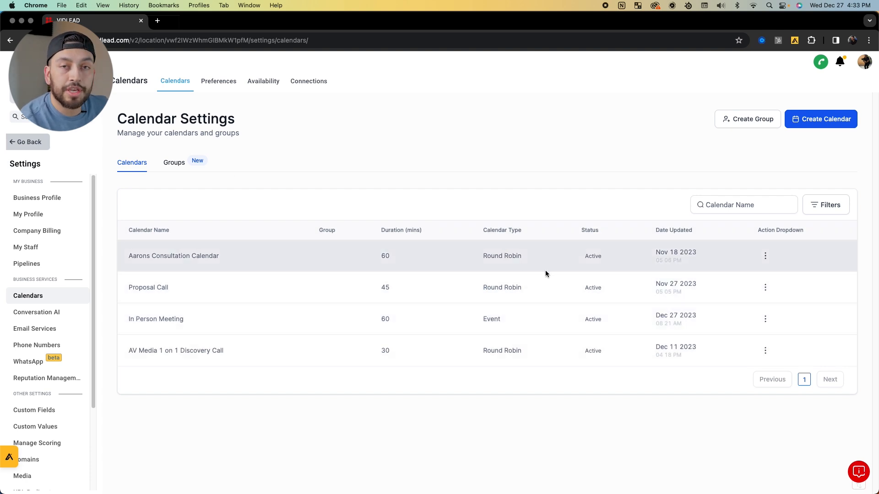
click(763, 351)
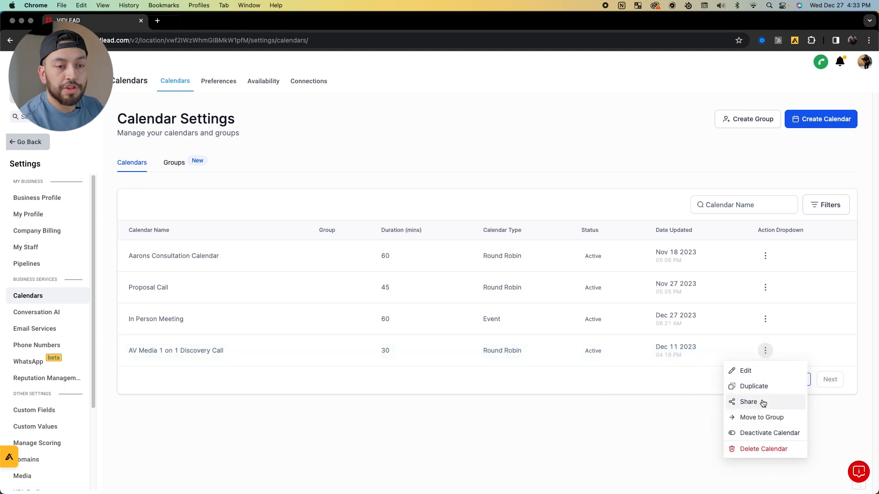
click(750, 404)
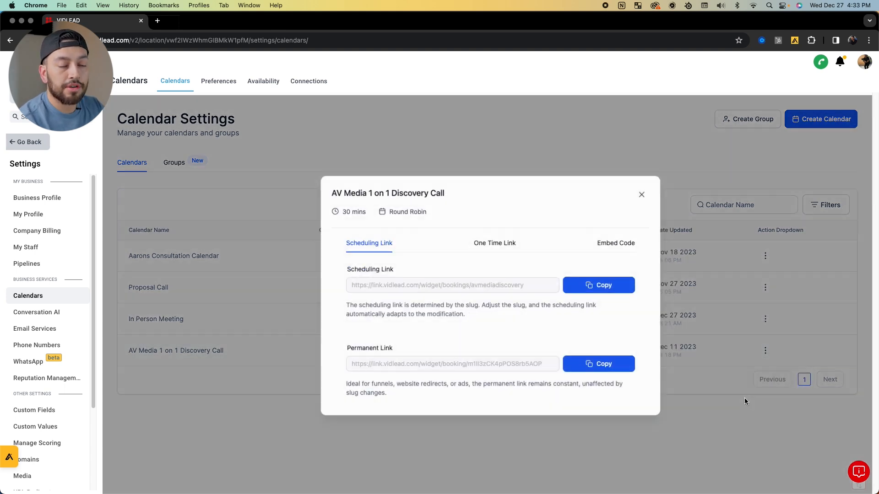
click(597, 286)
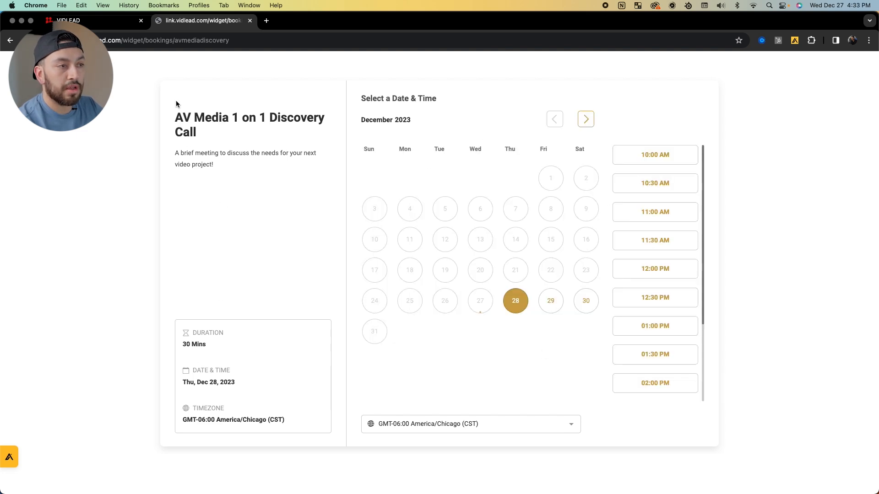
On the discovery call booking page, review the description and select Friday, December 29, 2023 at 12:00 PM.
drag(175, 112, 225, 162)
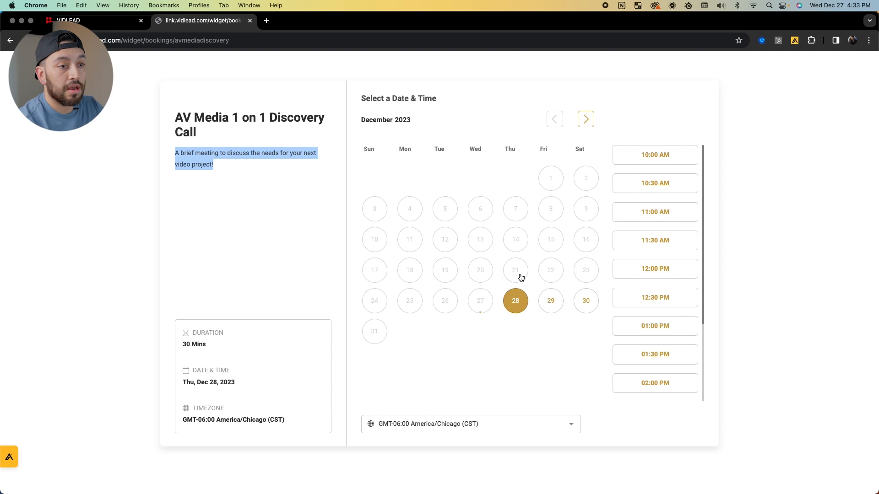
click(557, 305)
click(556, 305)
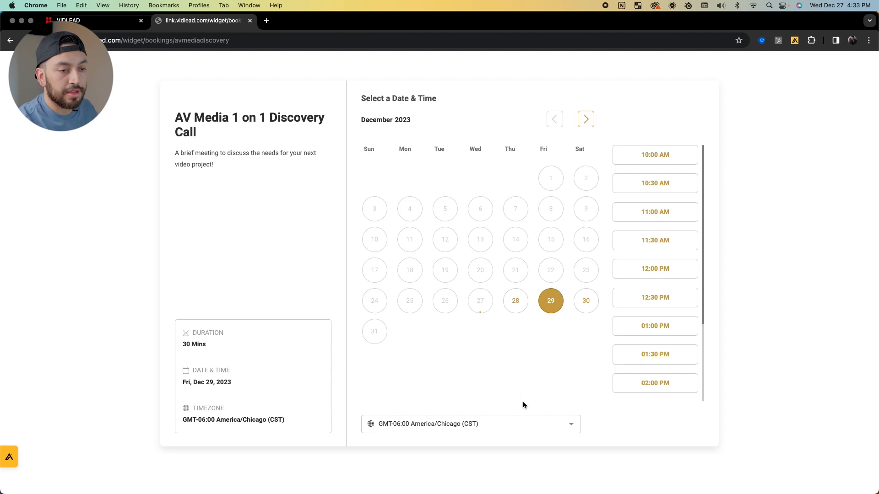
click(653, 274)
click(678, 270)
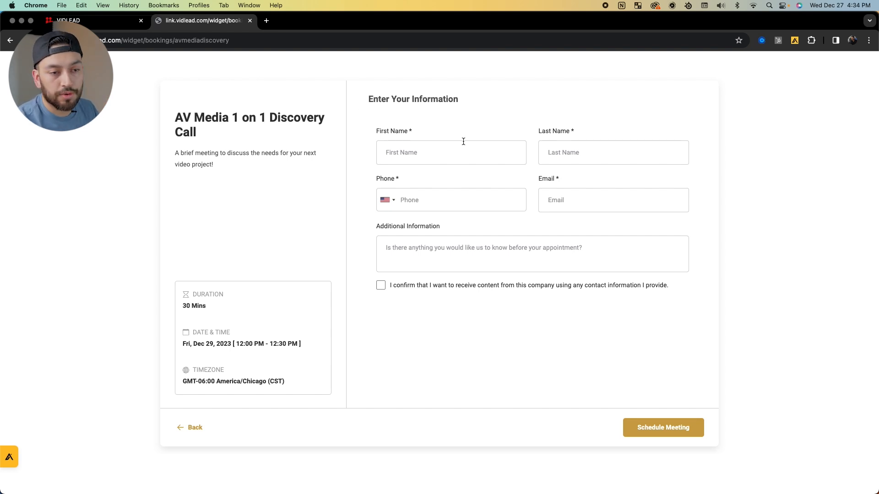
Go through the booking form's contact and additional information fields, tick the content consent, and close the page without scheduling.
click(430, 154)
click(596, 156)
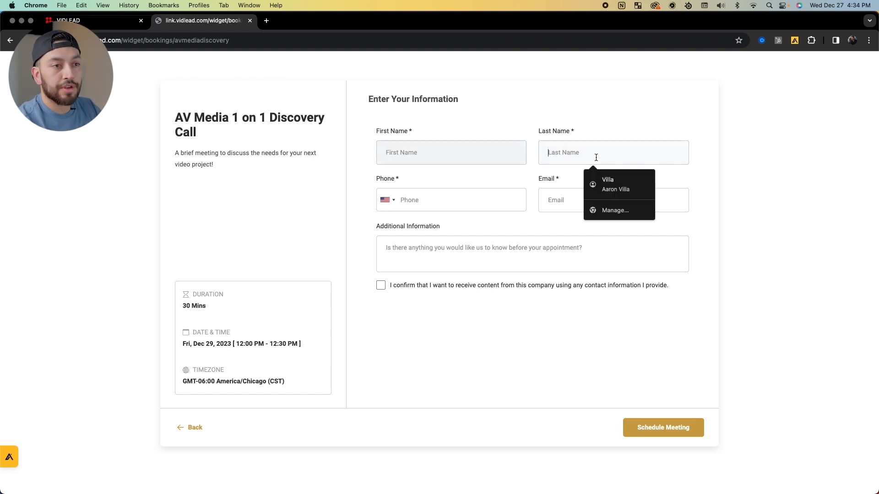
click(448, 200)
click(560, 206)
click(446, 255)
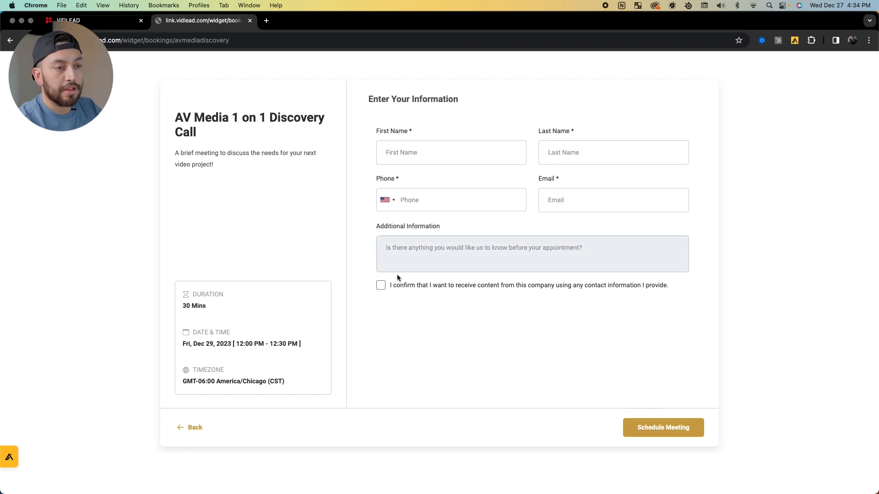
click(381, 286)
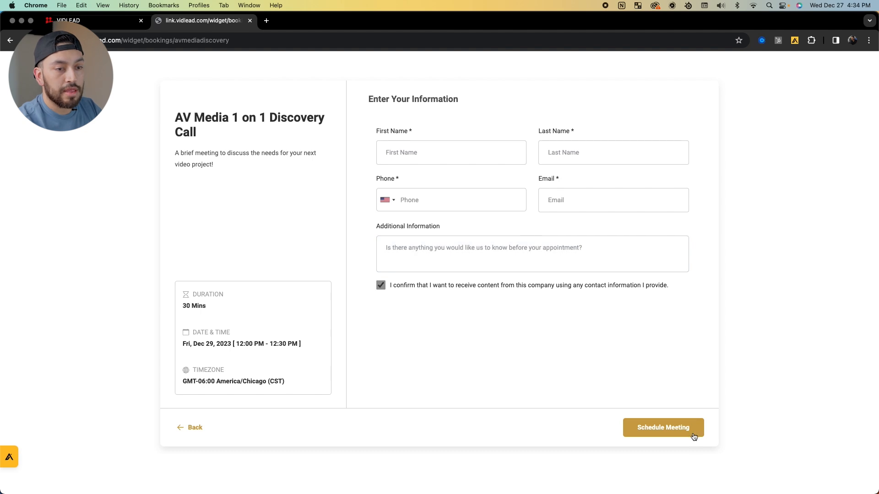
click(250, 21)
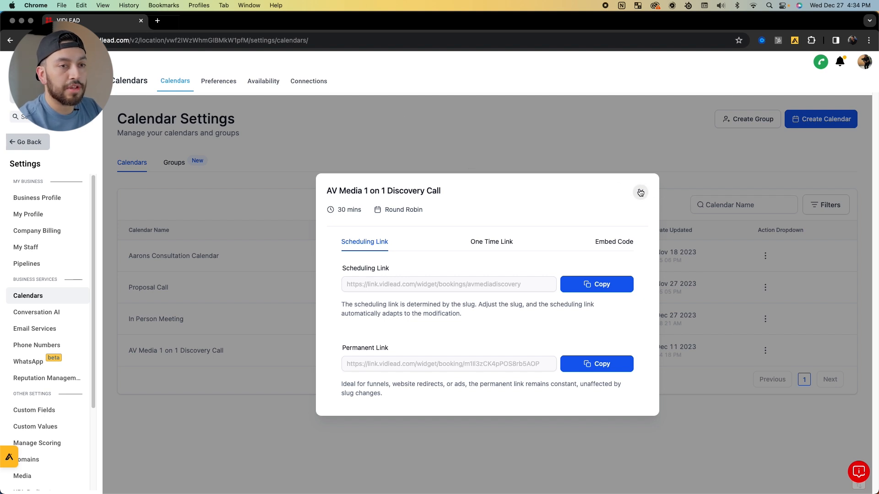
Reopen the sharing options of the AV Media 1 on 1 Discovery Call calendar and show its one-time link.
click(640, 193)
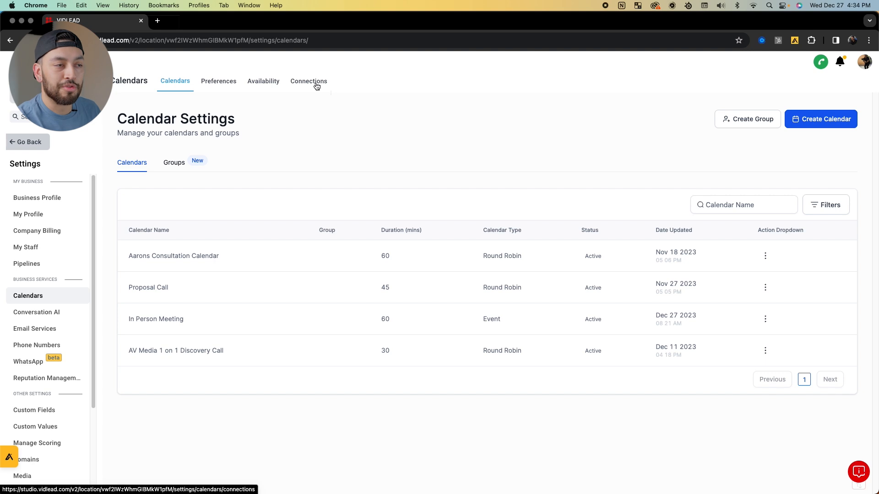
click(765, 351)
click(748, 400)
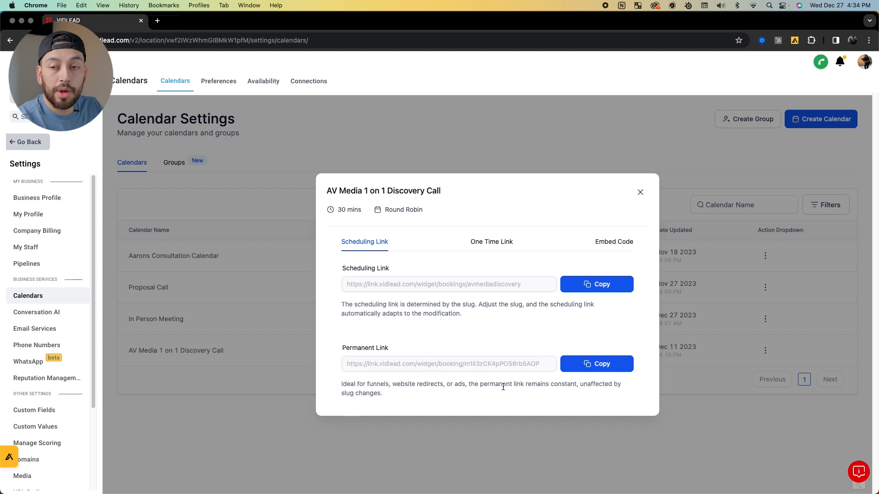
click(495, 243)
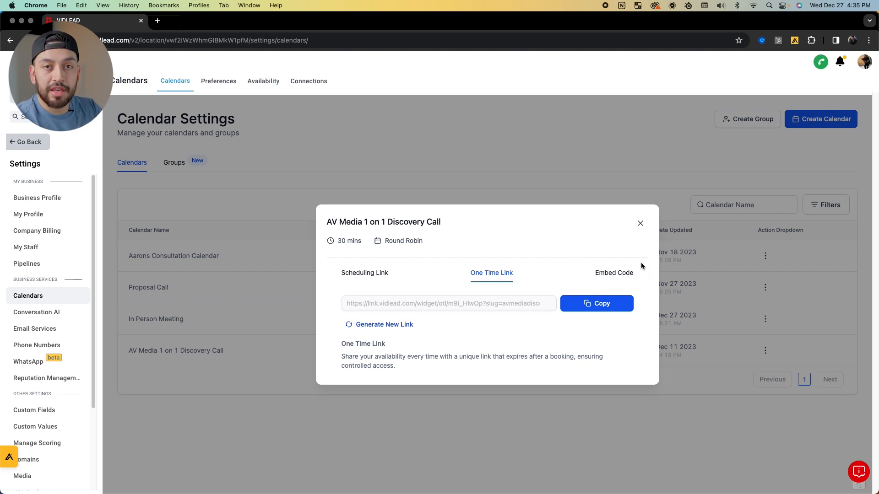
View the embed code of the AV Media 1 on 1 Discovery Call calendar, close the sharing options and review the calendar list.
click(614, 275)
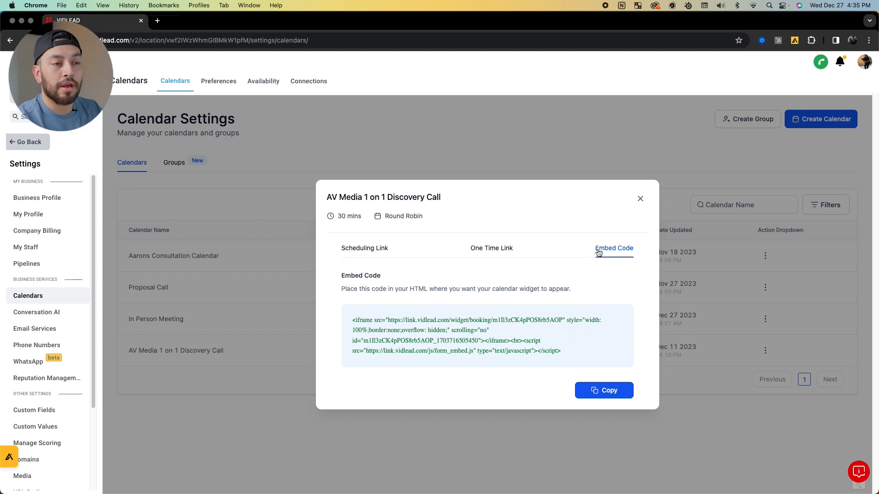
click(639, 199)
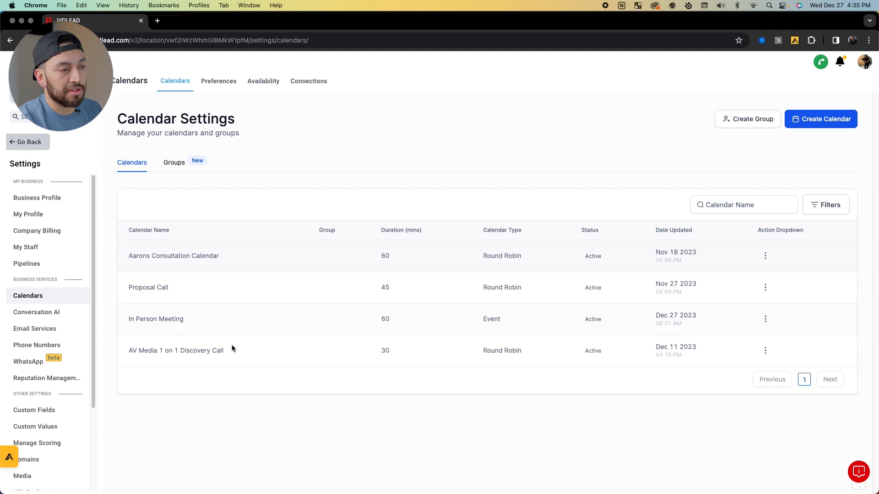
drag(229, 353, 243, 370)
drag(205, 322, 126, 317)
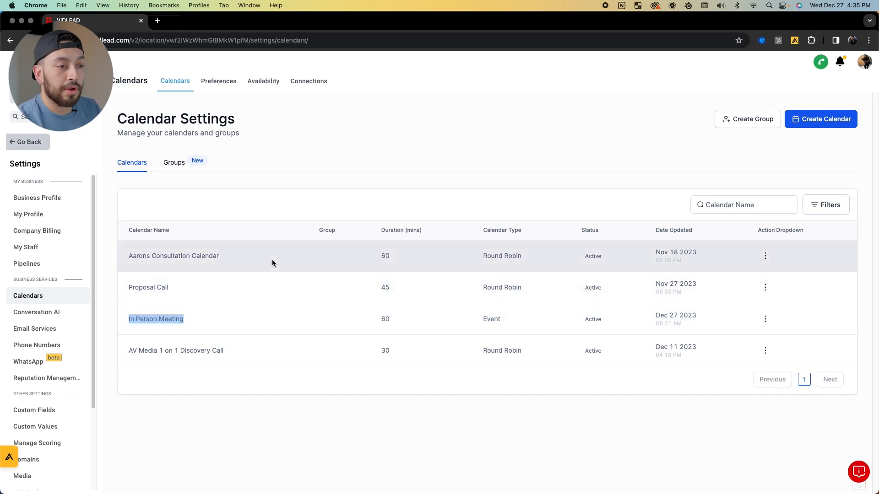
triple_click(217, 264)
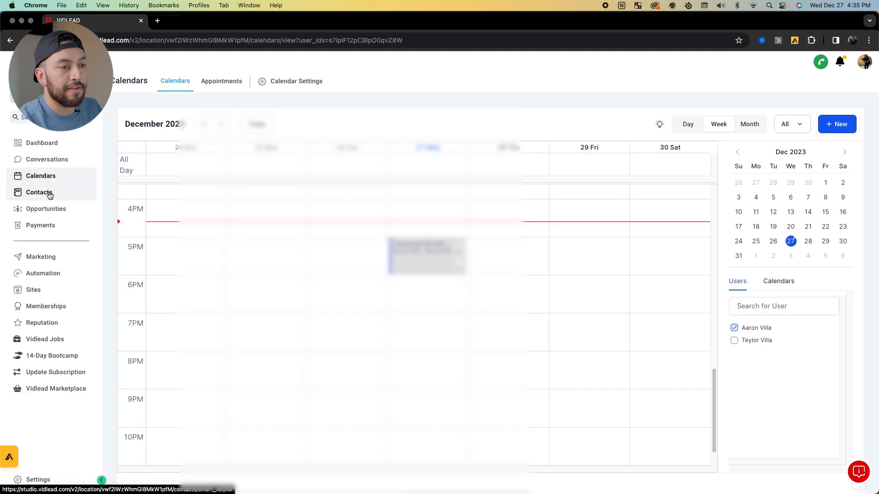
Open the contacts area and look over the list of all contacts.
click(51, 193)
scroll(348, 261, down, 4)
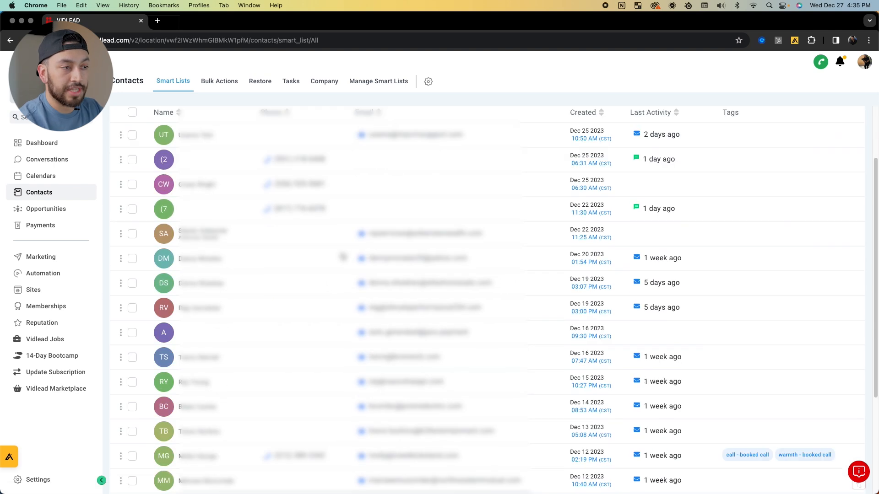
scroll(338, 238, up, 2)
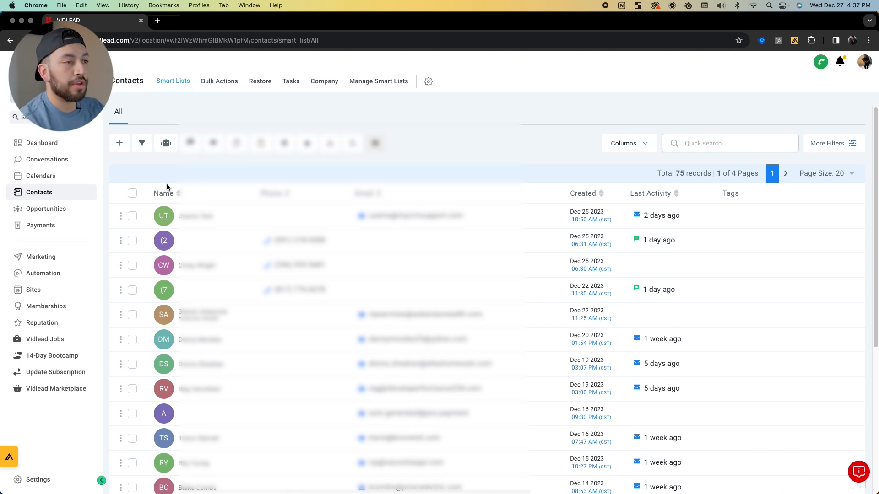
Open a new contact form and go through its first name, last name, email and phone fields without filling them in.
click(119, 143)
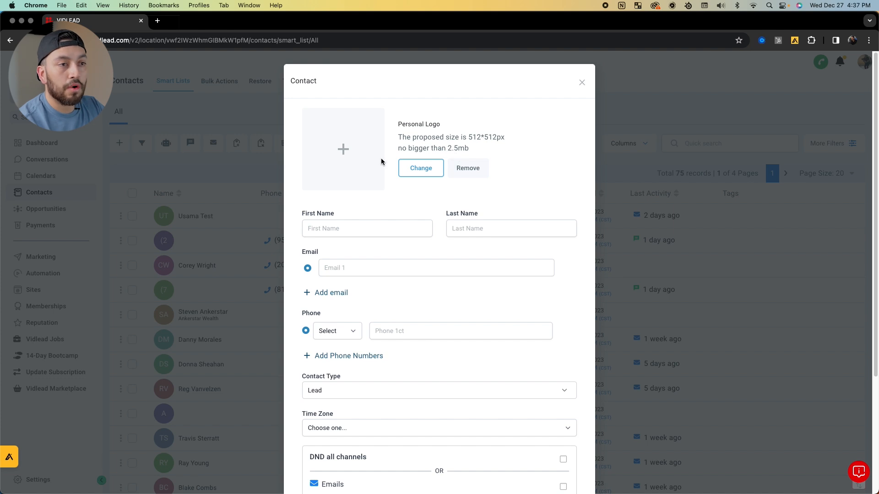
click(355, 230)
click(464, 232)
click(361, 269)
scroll(341, 238, down, 1)
click(318, 284)
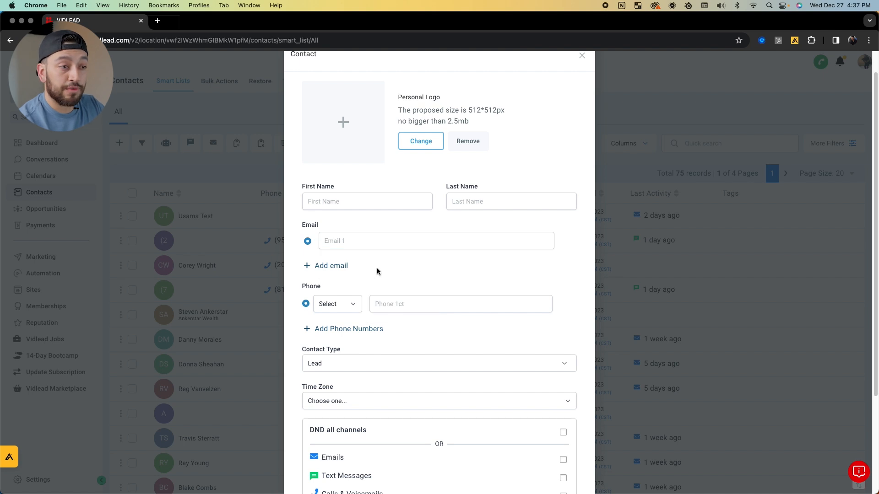
click(402, 303)
scroll(402, 275, down, 4)
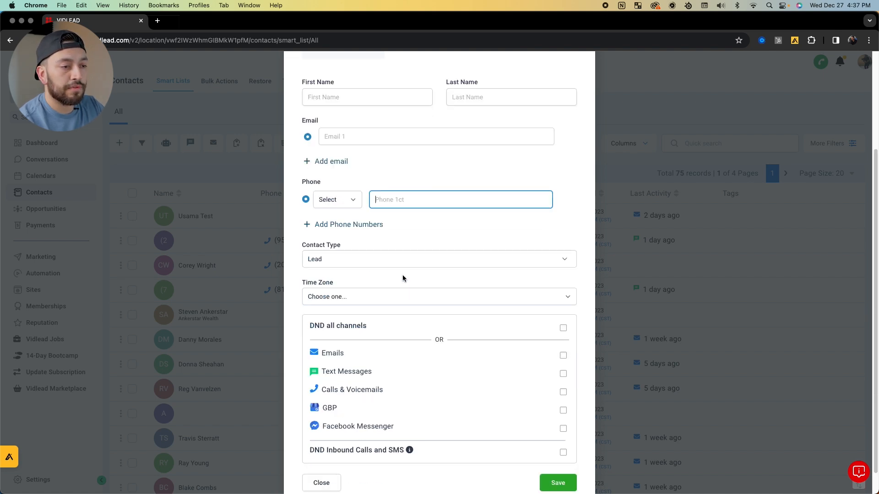
Try the Customer contact type, set it back to Lead, and check the time zone field.
click(361, 257)
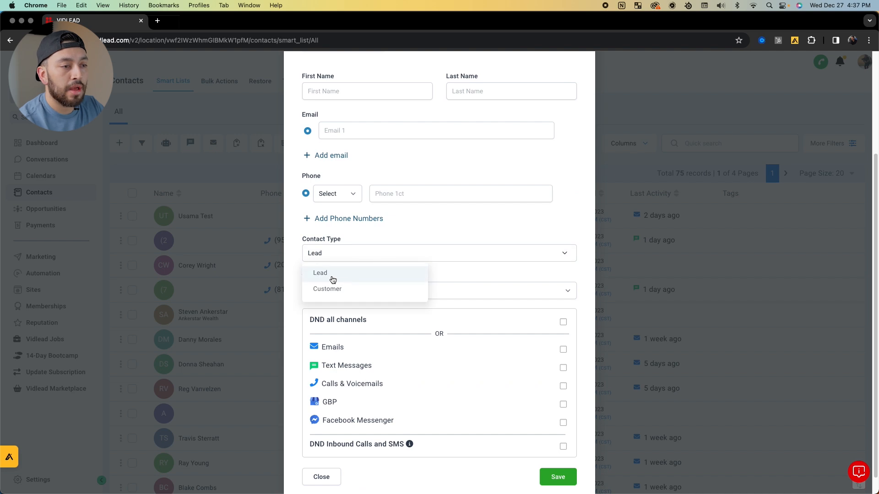
click(339, 289)
click(316, 255)
click(319, 274)
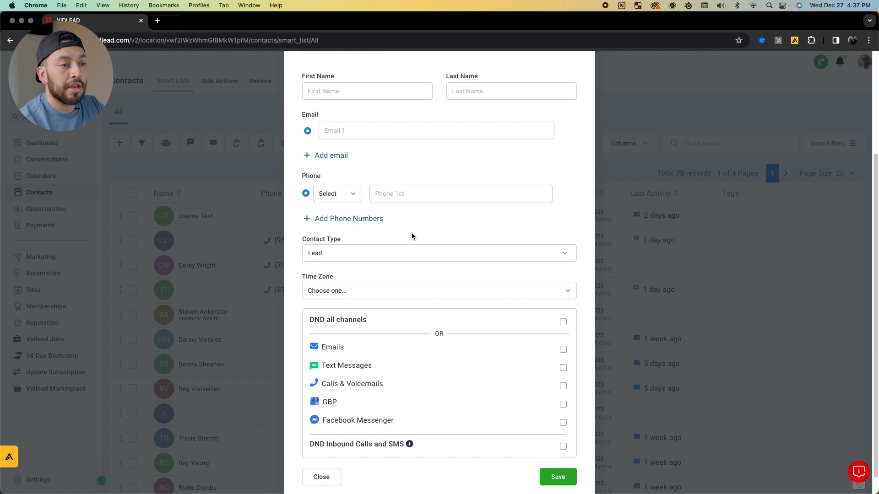
click(344, 289)
click(359, 278)
scroll(344, 337, down, 1)
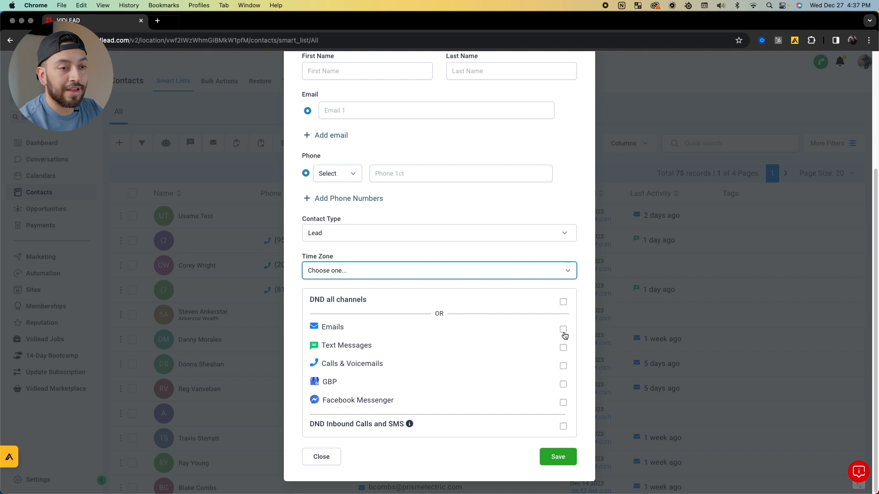
Tick do-not-disturb for Text Messages and Facebook Messenger, and close the contact form without saving.
scroll(536, 400, up, 3)
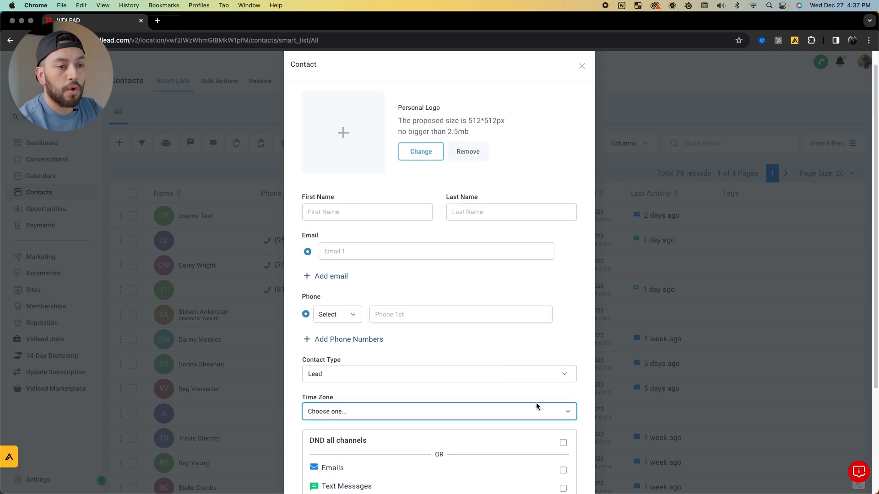
scroll(539, 404, down, 2)
click(563, 393)
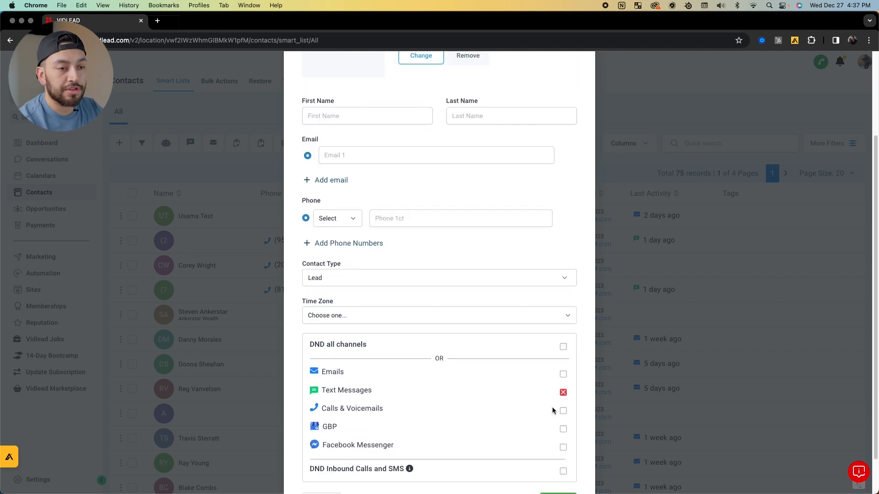
scroll(483, 358, down, 2)
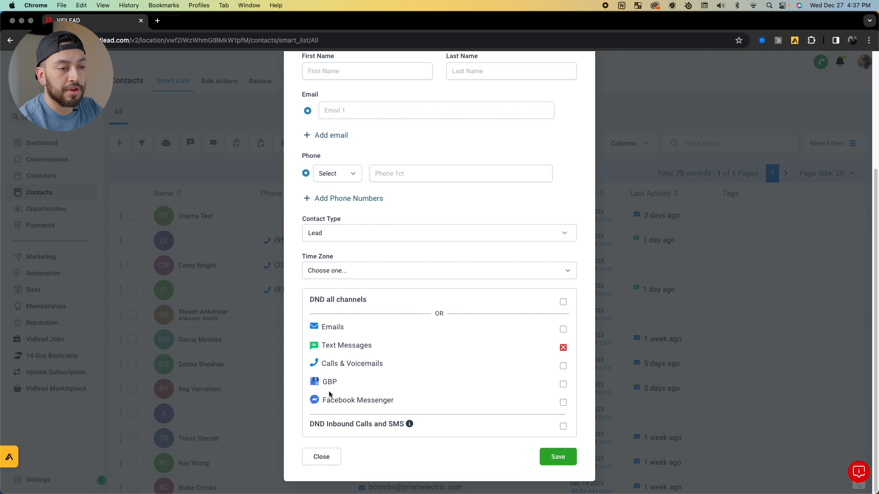
click(563, 402)
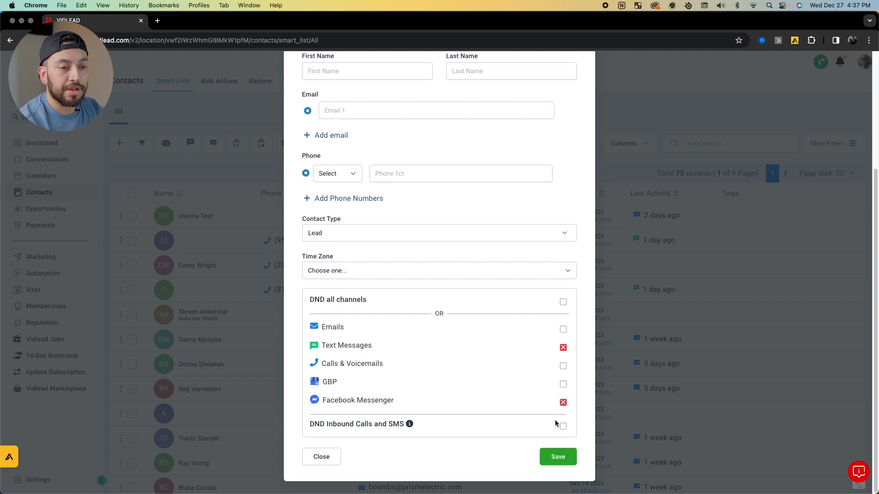
click(318, 457)
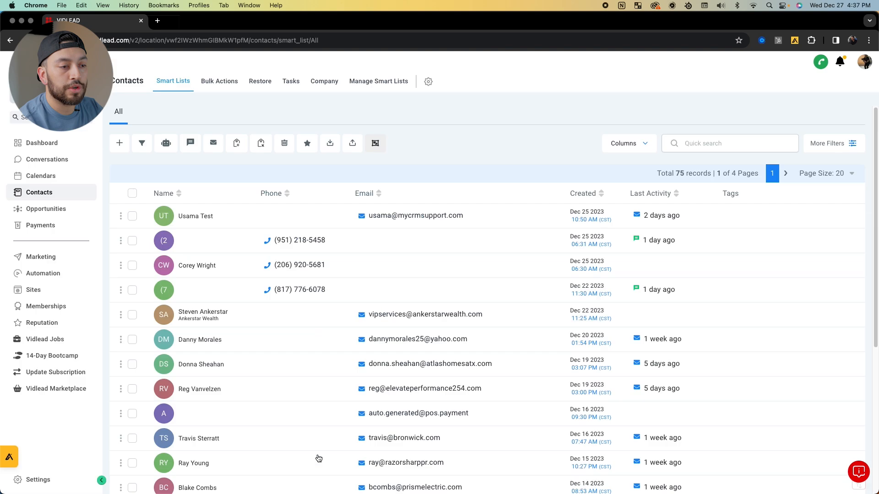
View the contacts' bulk actions, and open the task list to examine its assignee, due date and status columns.
click(225, 86)
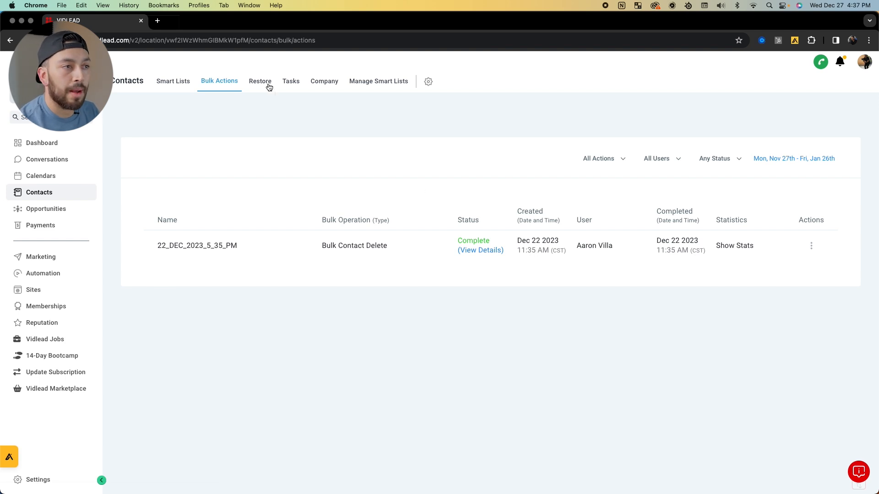
click(290, 82)
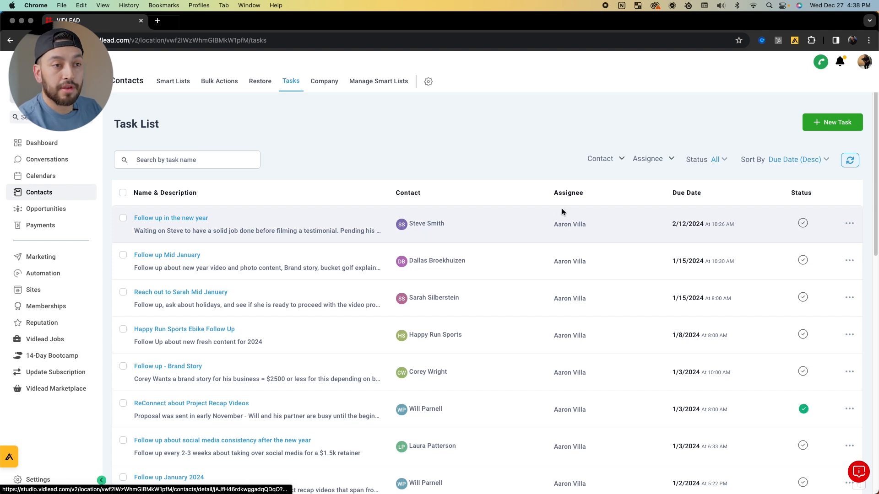
mouse_move(553, 193)
mouse_down()
mouse_move(565, 235)
mouse_move(598, 232)
mouse_move(552, 192)
mouse_up()
click(550, 192)
drag(550, 222, 671, 197)
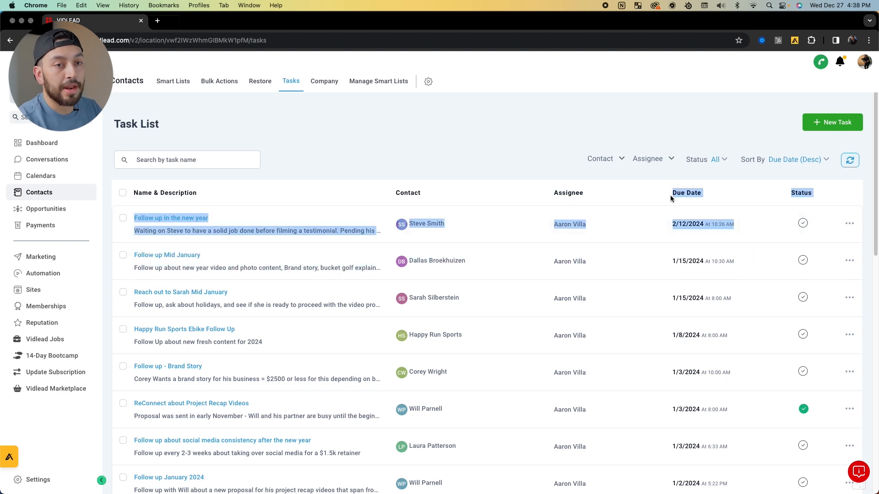
click(779, 195)
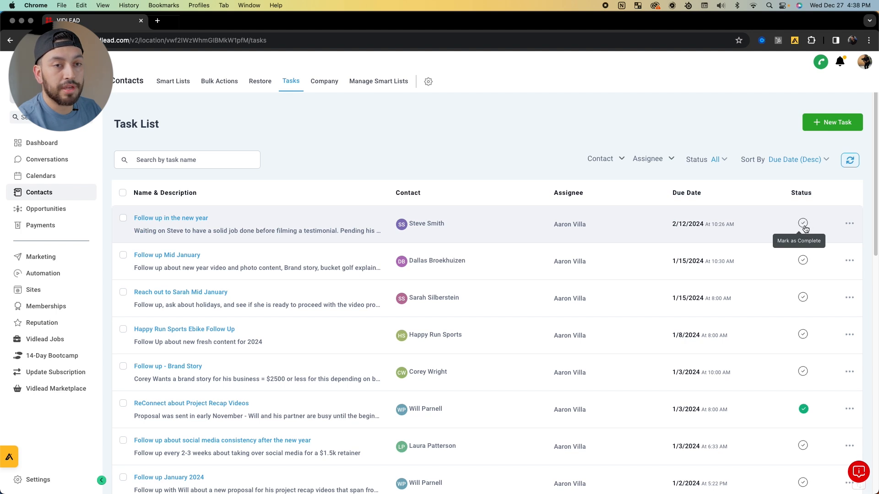
Look through the whole task list and return to its beginning.
scroll(773, 236, down, 1)
scroll(805, 255, down, 5)
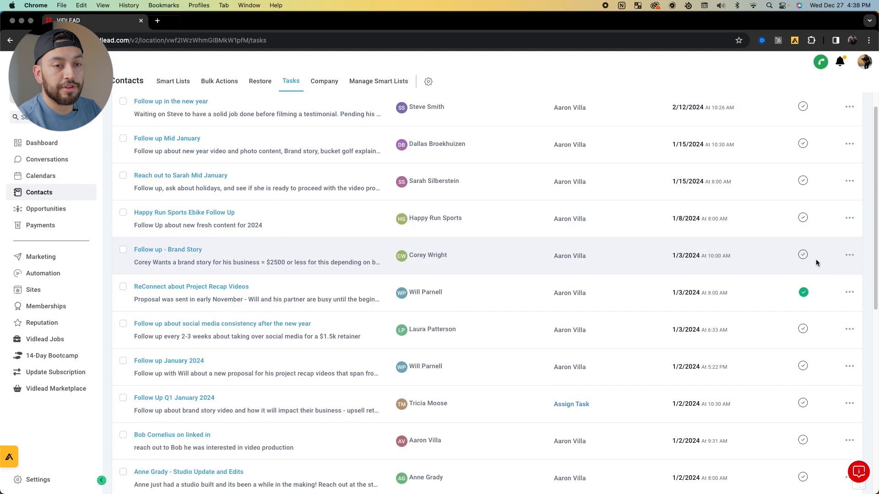
scroll(297, 275, down, 5)
scroll(251, 285, down, 5)
scroll(253, 252, up, 15)
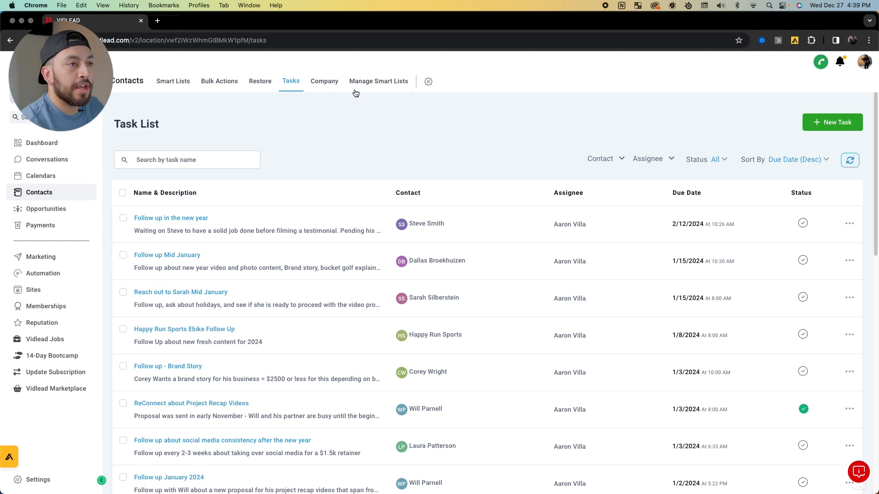
View the company list, and go by way of the tasks to the smart list management page.
click(339, 84)
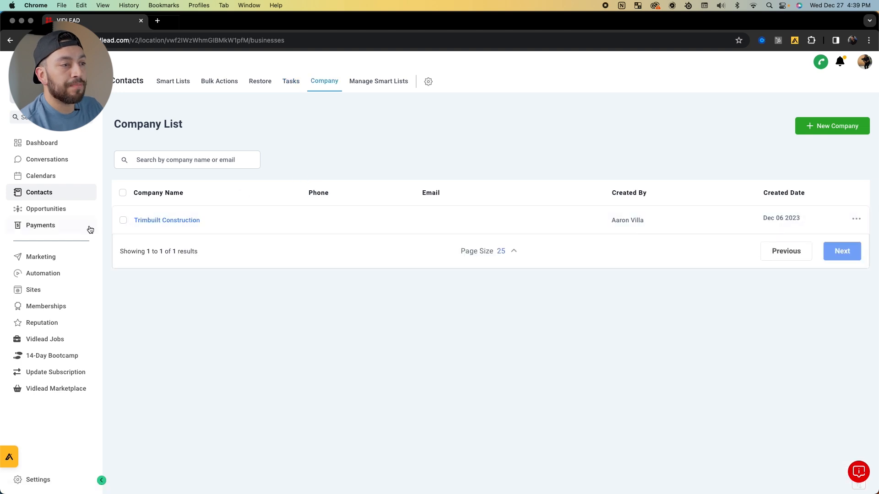
click(292, 82)
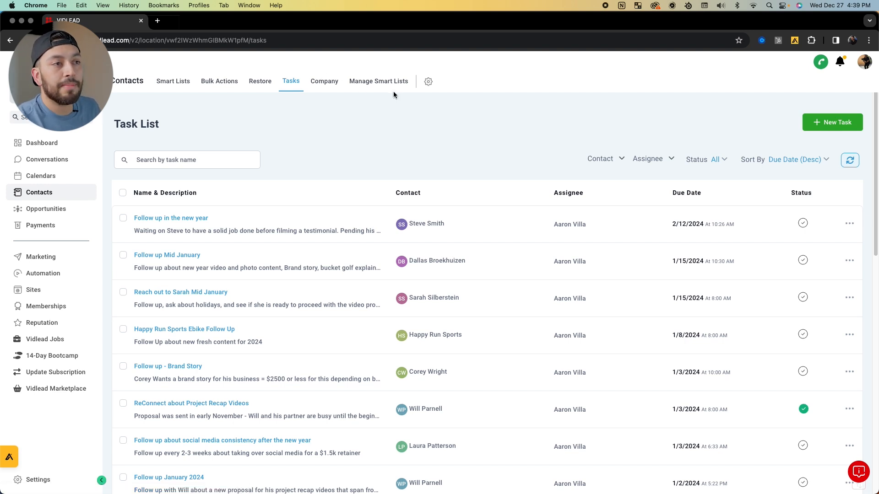
click(392, 84)
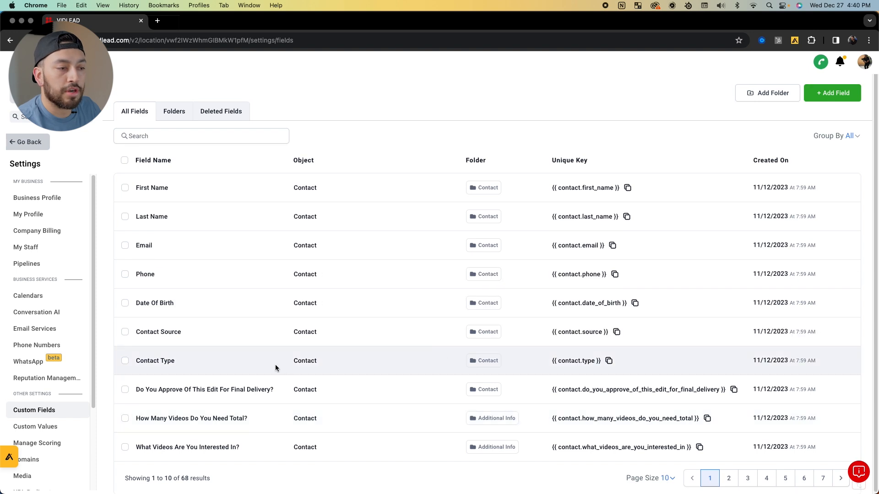
In the custom fields settings, view page 7 of the fields, return to page 1, and leave the settings.
scroll(636, 383, down, 1)
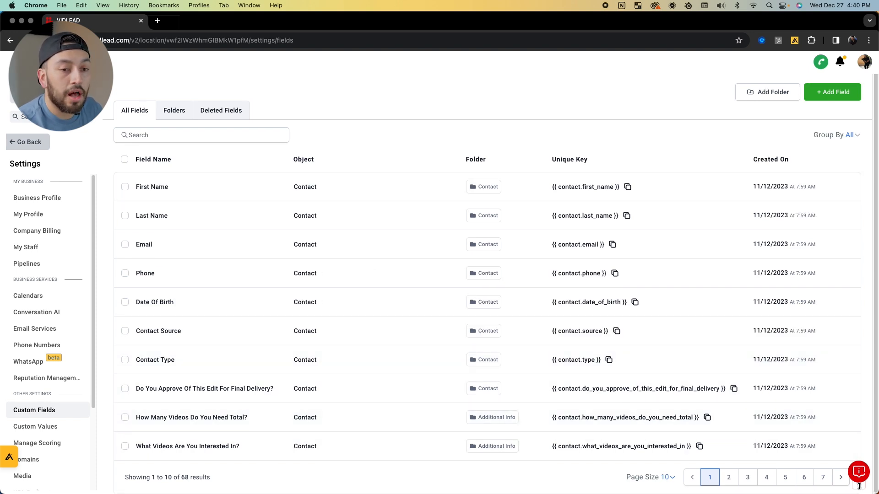
click(823, 477)
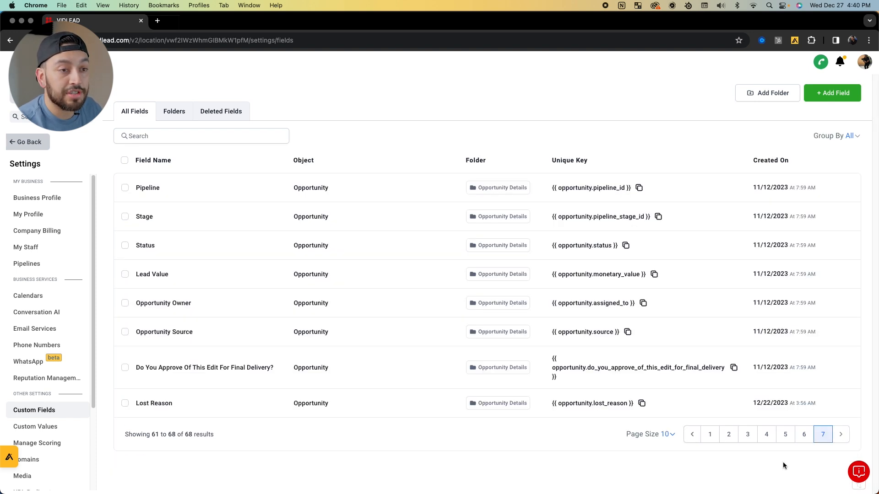
click(709, 435)
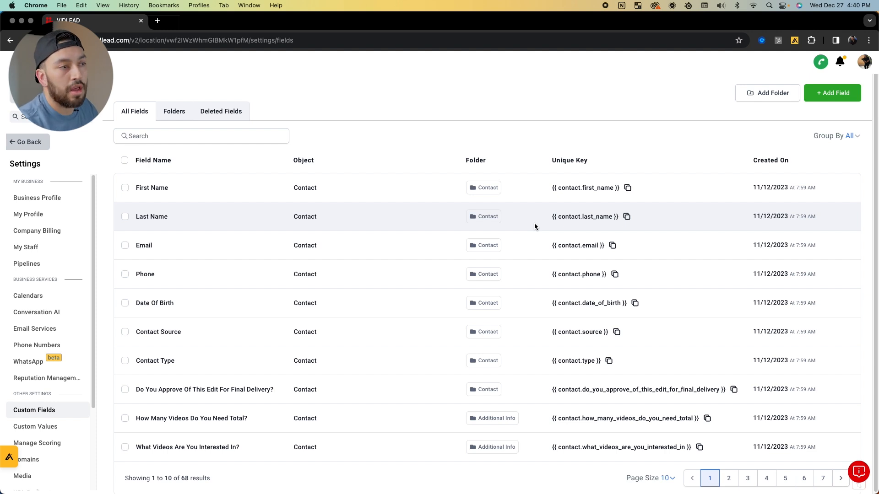
click(29, 143)
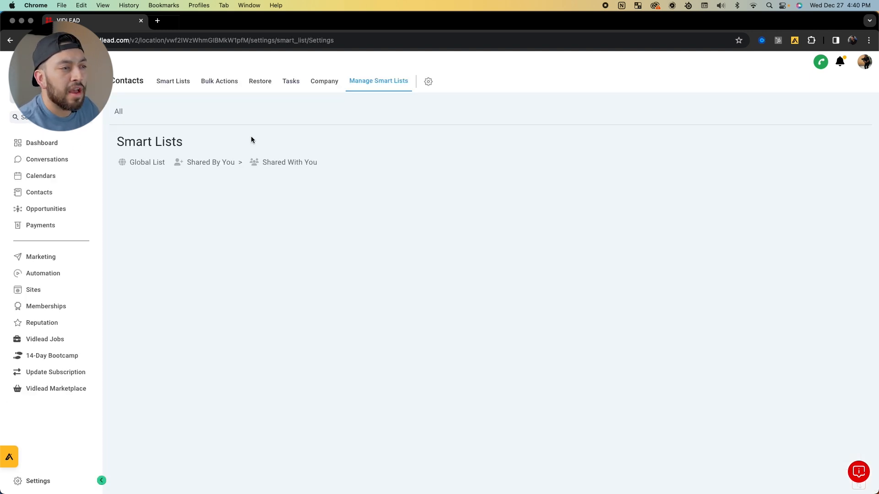
Return to the smart list of all contacts and review its entries.
click(163, 83)
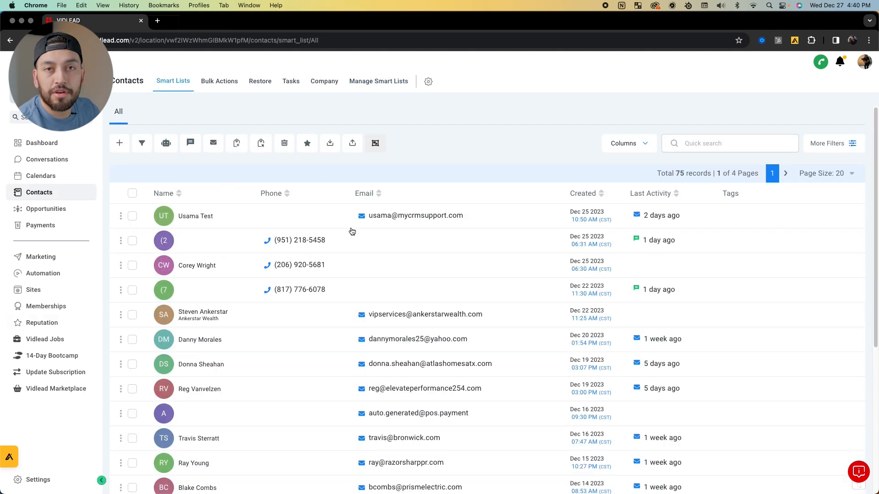
scroll(440, 151, down, 2)
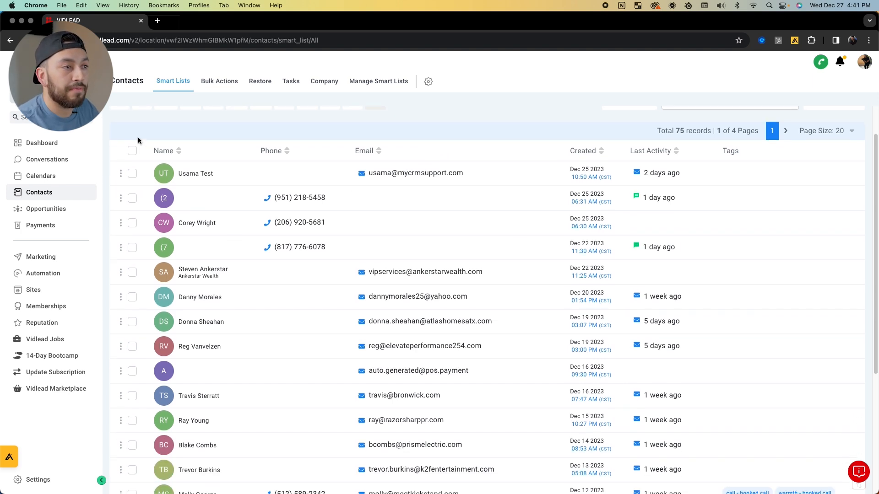
scroll(138, 137, up, 2)
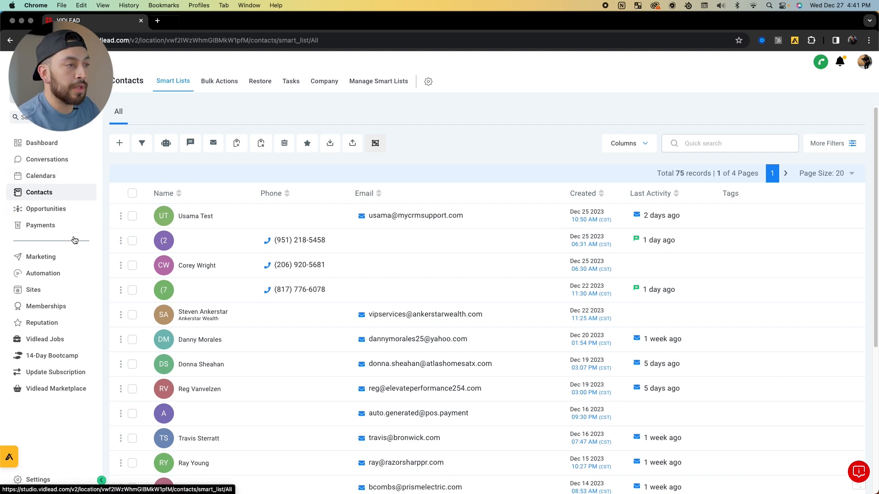
Open the opportunities board and review the stages of the New Client Pipeline.
click(47, 208)
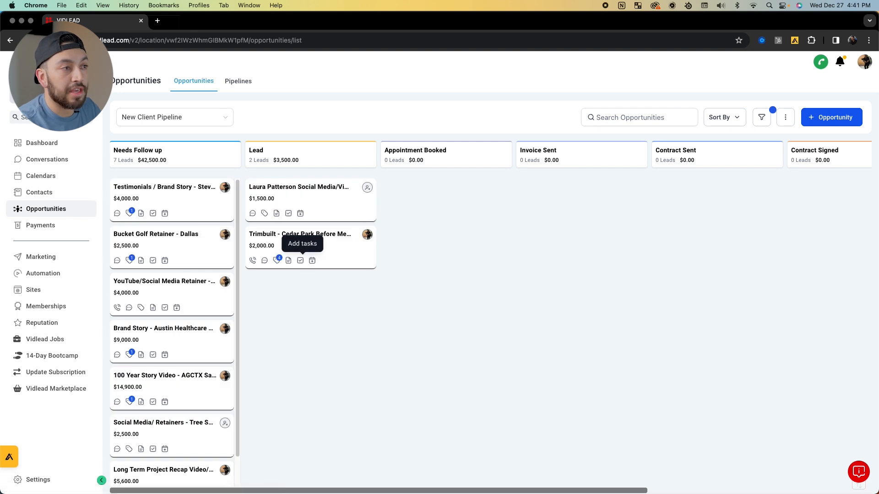
click(63, 210)
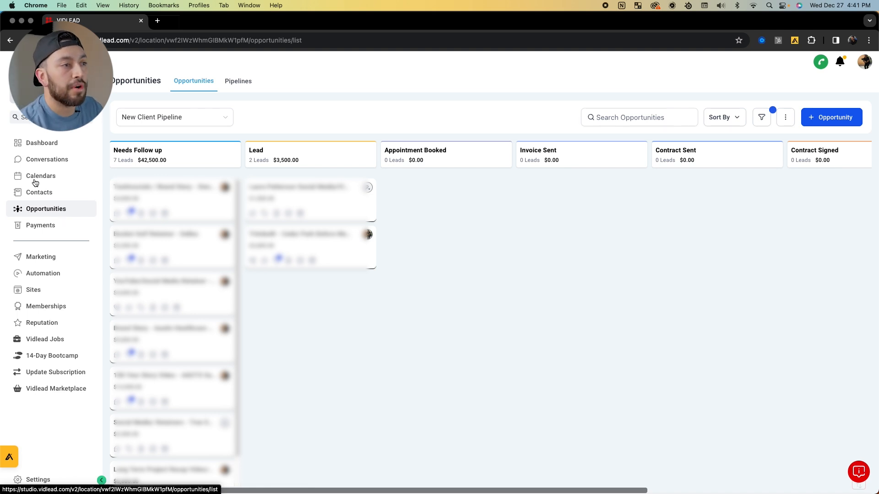
Start a new opportunity in the New Client Pipeline and try to select its contact.
click(191, 121)
click(228, 139)
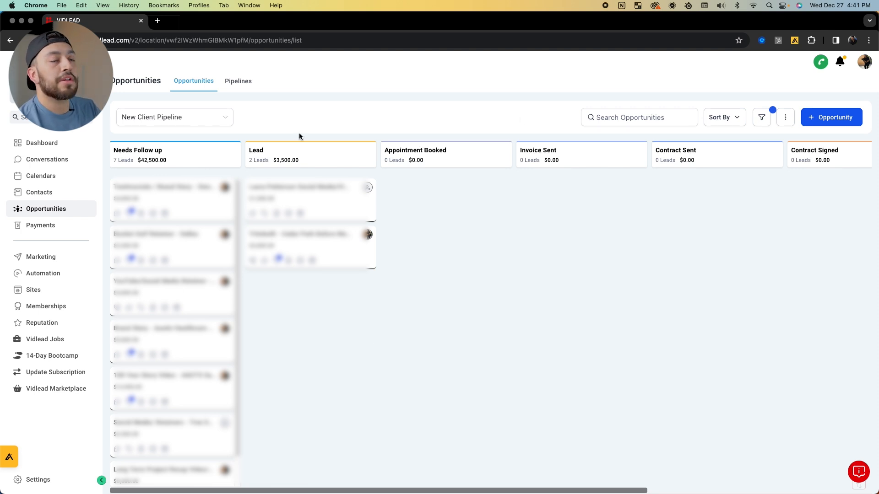
click(837, 115)
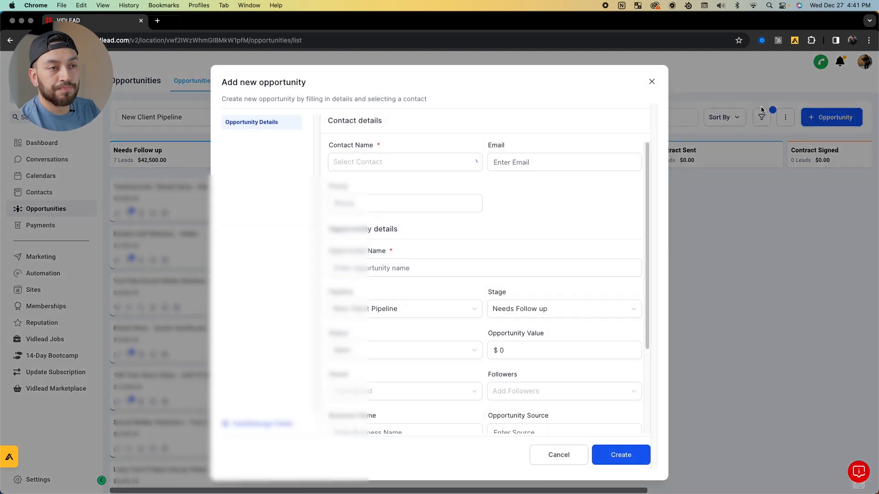
click(379, 164)
click(407, 186)
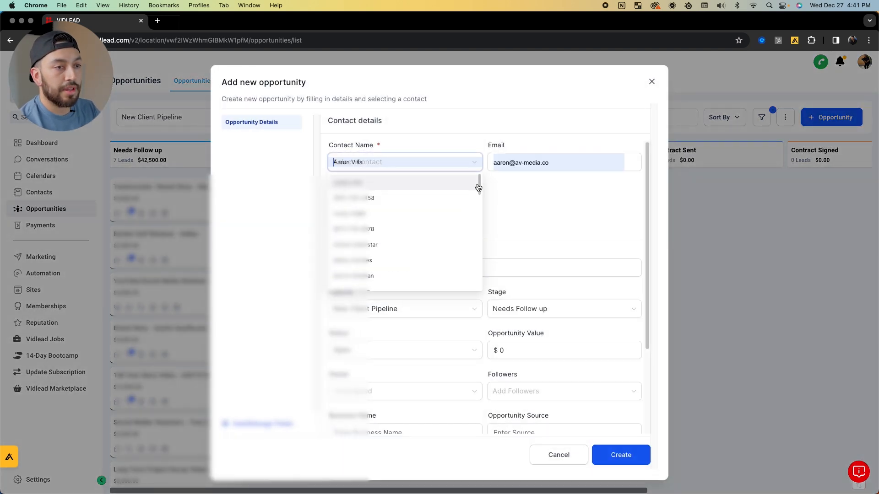
Name the opportunity "Potential video in Q1" and set its stage to Lead.
click(390, 271)
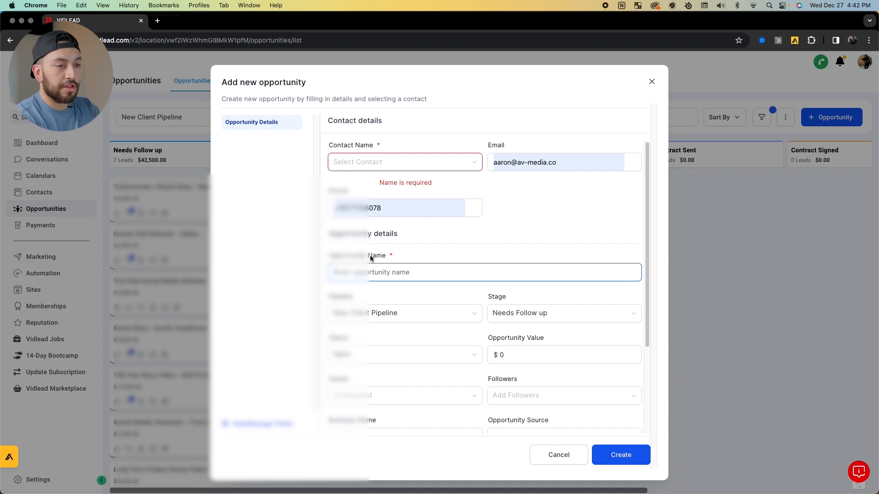
text(Brand)
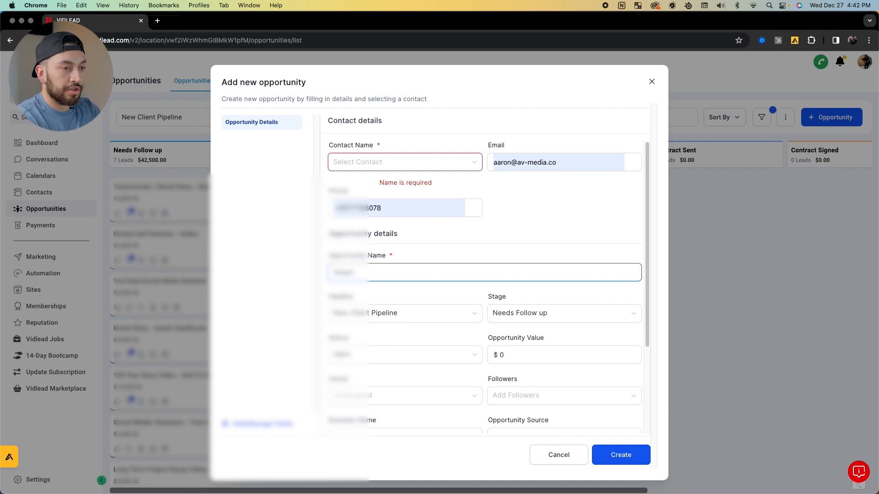
text( Video )
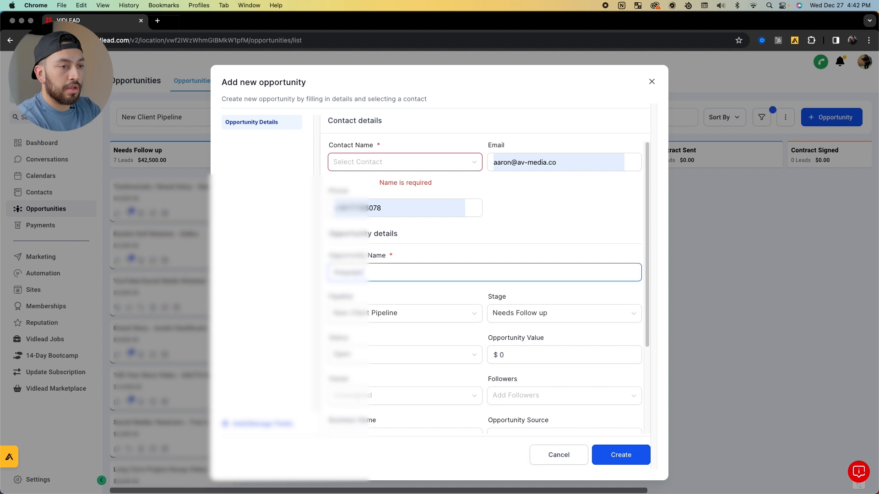
text(in )
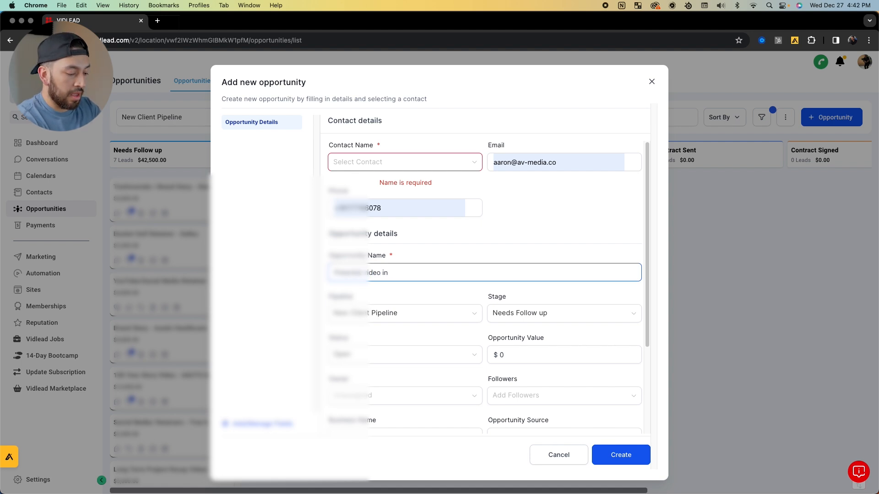
text(Q1)
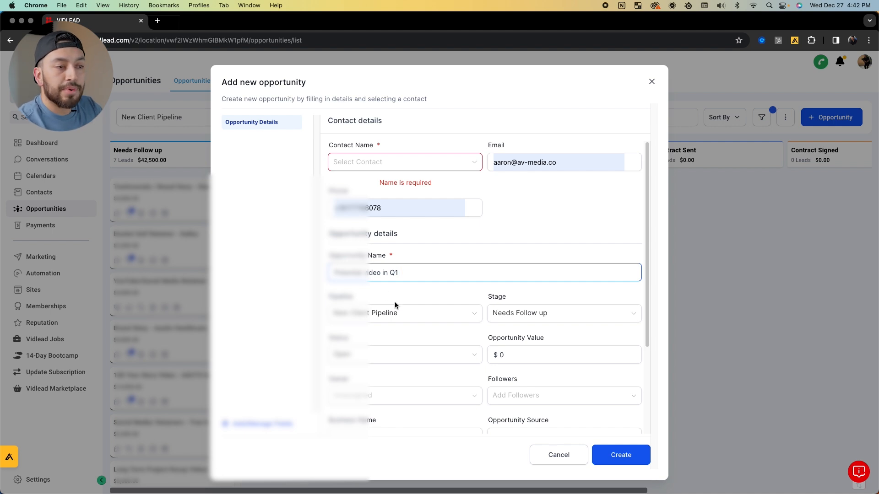
click(517, 313)
click(515, 351)
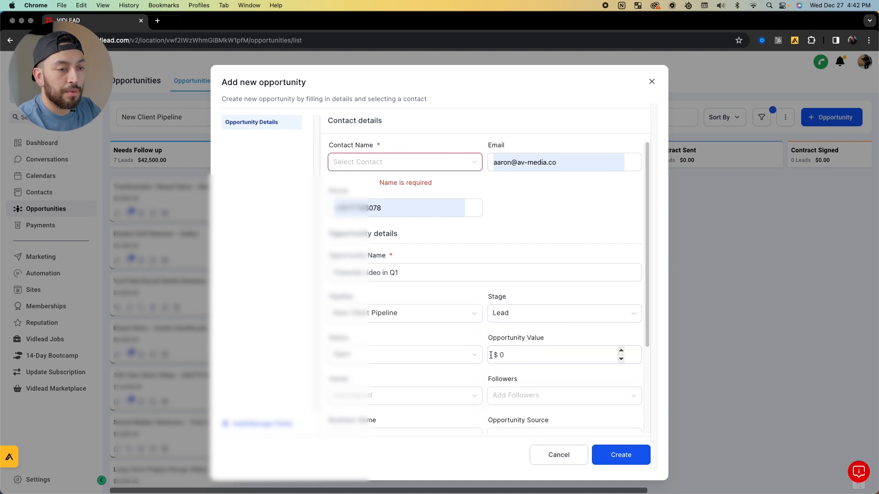
Keep the opportunity's status as Open and set its value to $8000.
click(385, 360)
click(386, 359)
click(385, 358)
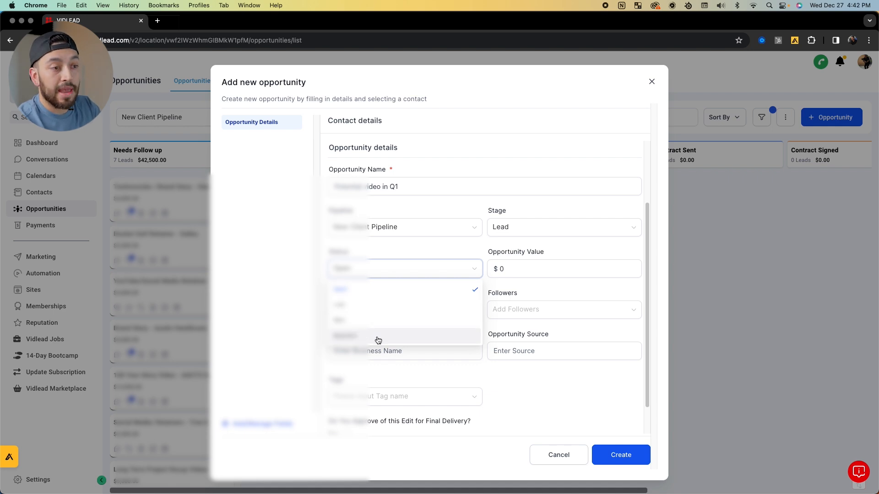
click(367, 290)
click(554, 268)
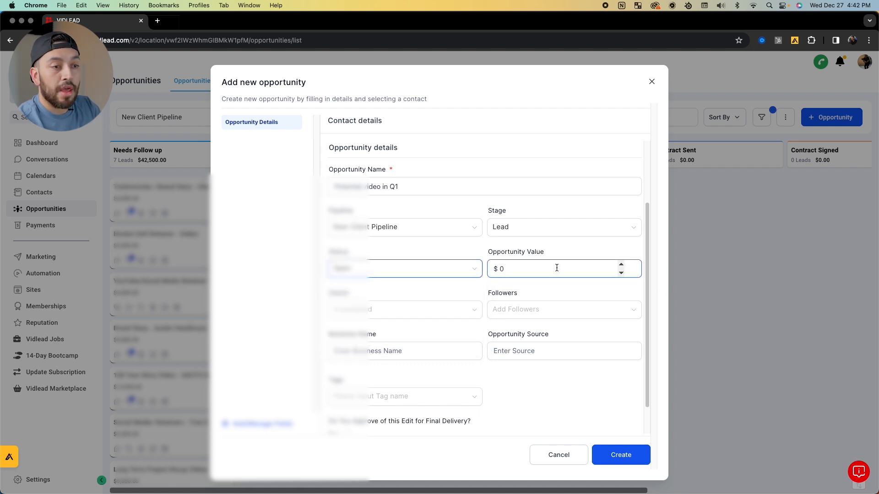
key(BackSpace)
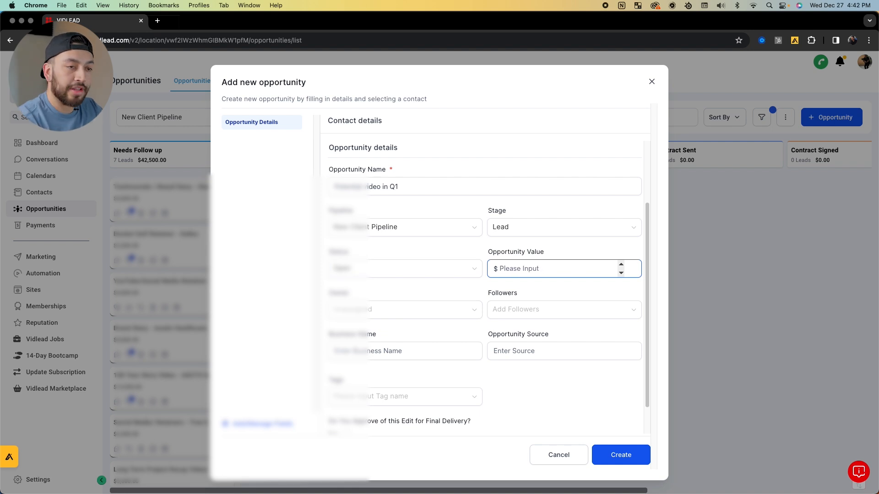
text(8000)
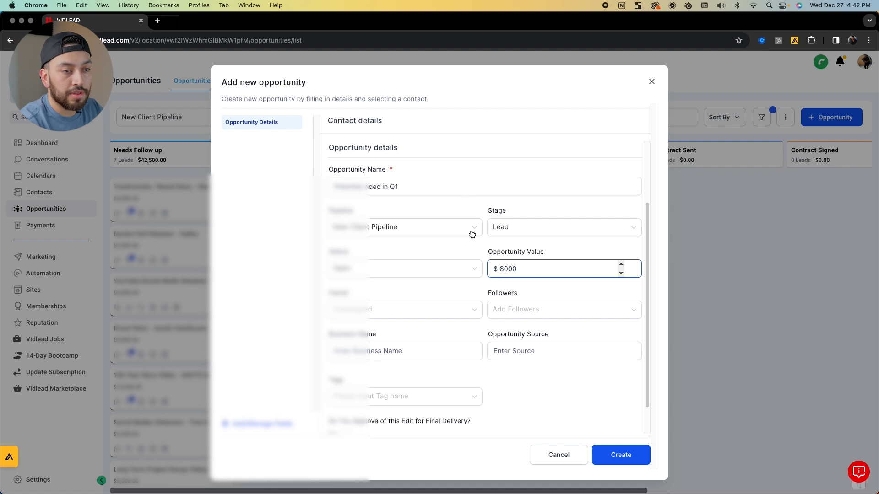
click(508, 282)
Assign an owner to the opportunity and fill in the business name.
click(418, 308)
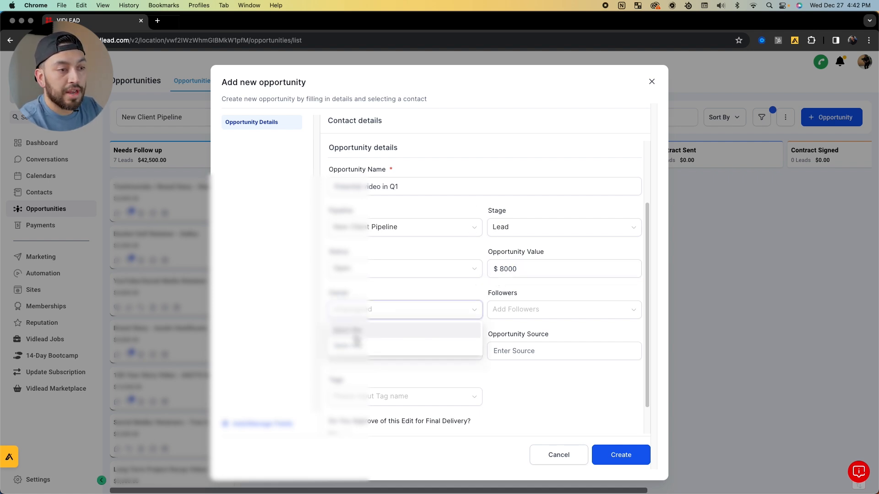
click(420, 331)
click(403, 351)
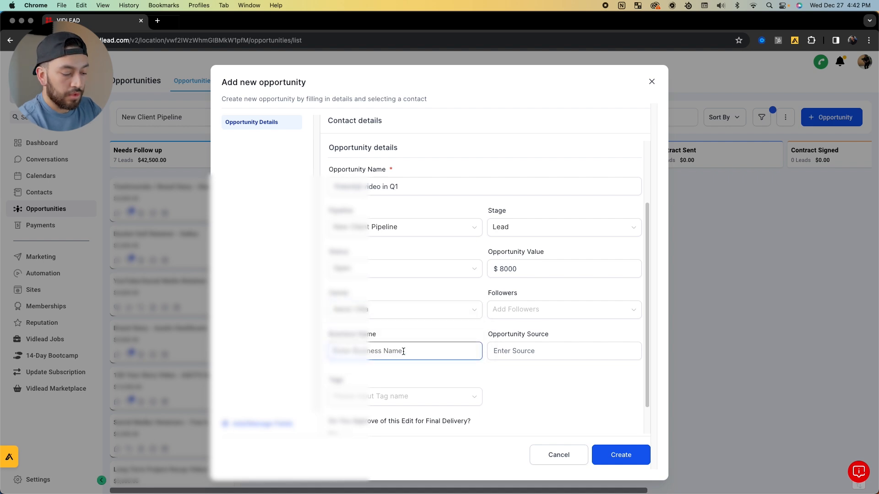
text(Viz Media)
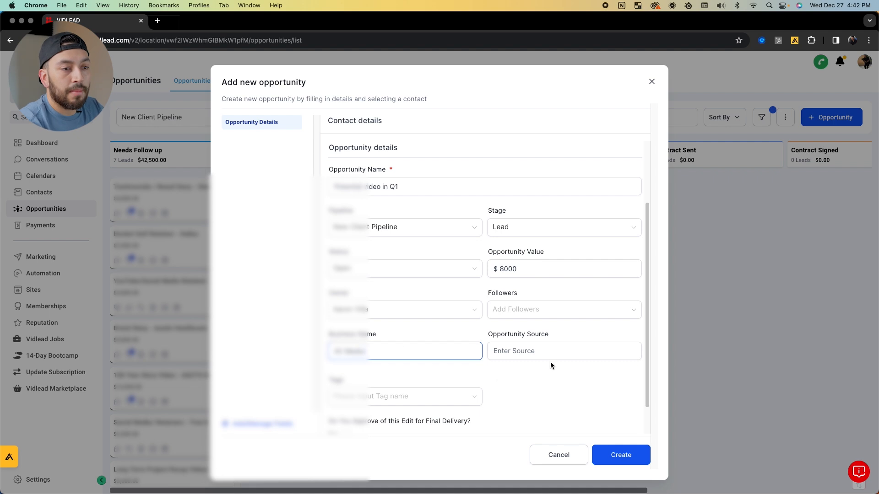
Set the opportunity source to LinkedIn.
key(Tab)
text(Link)
key(BackSpace)
key(BackSpace)
key(BackSpace)
key(BackSpace)
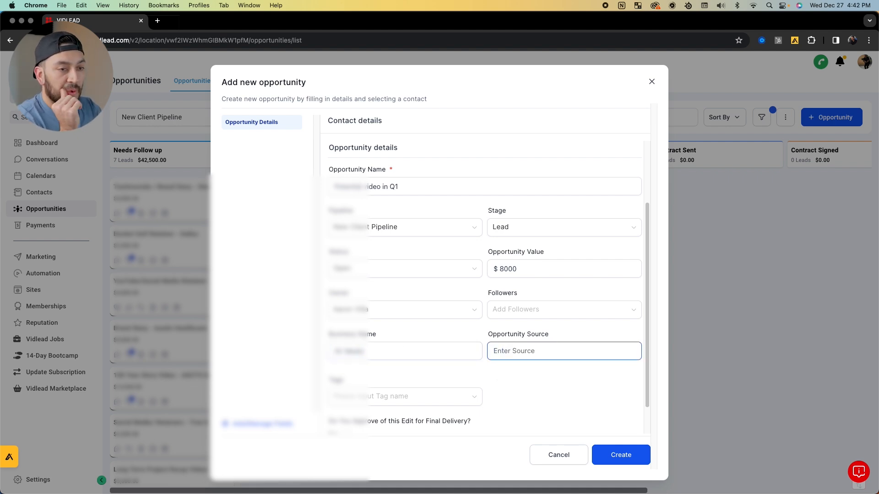
text(Lin)
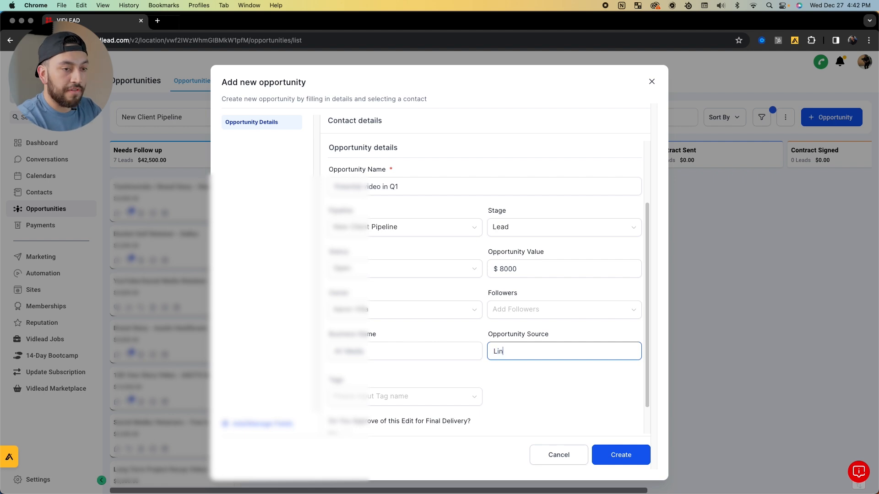
text(kedIn)
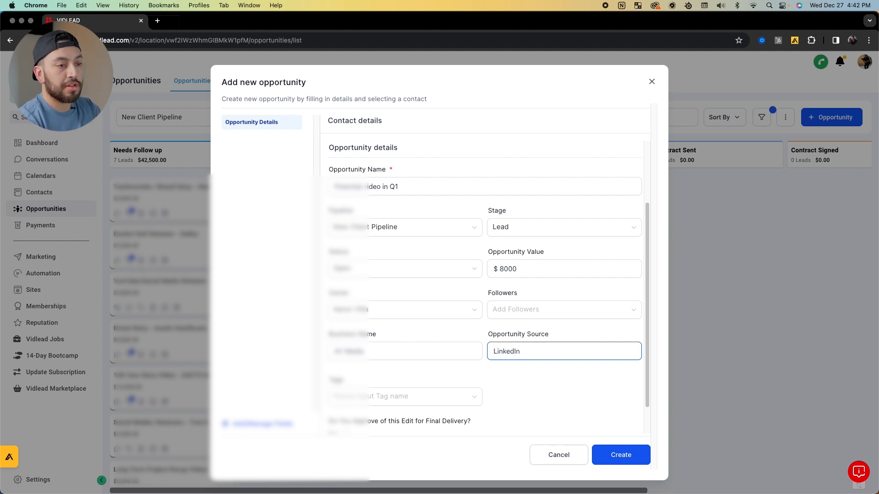
Browse the tags available for the opportunity without choosing one.
scroll(392, 336, down, 2)
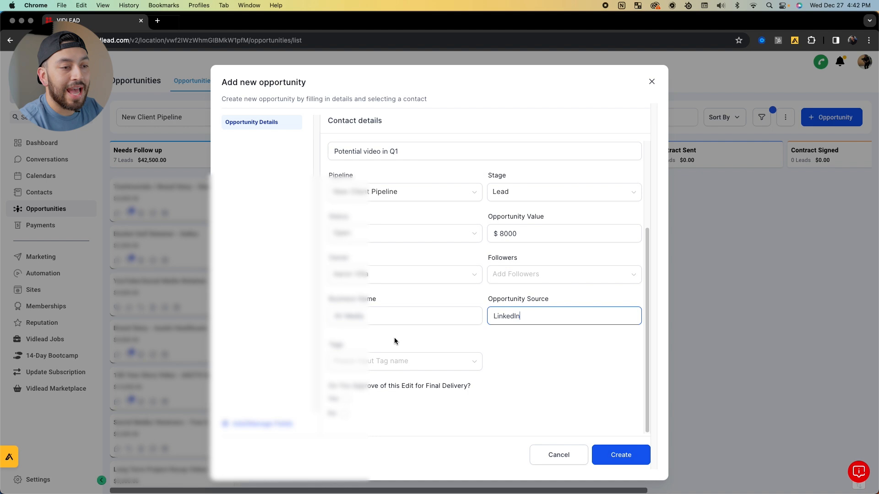
click(397, 368)
scroll(410, 389, down, 2)
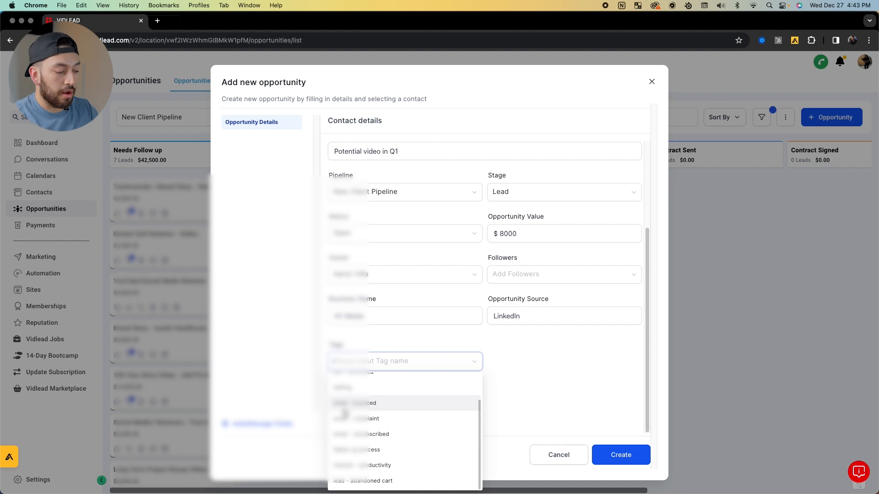
key(Escape)
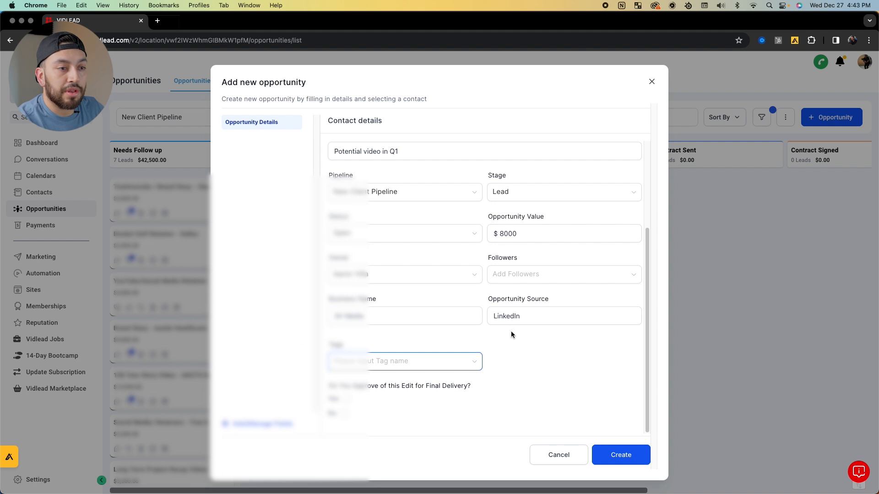
Try to create the opportunity, and select the required contact in its contact details.
click(623, 455)
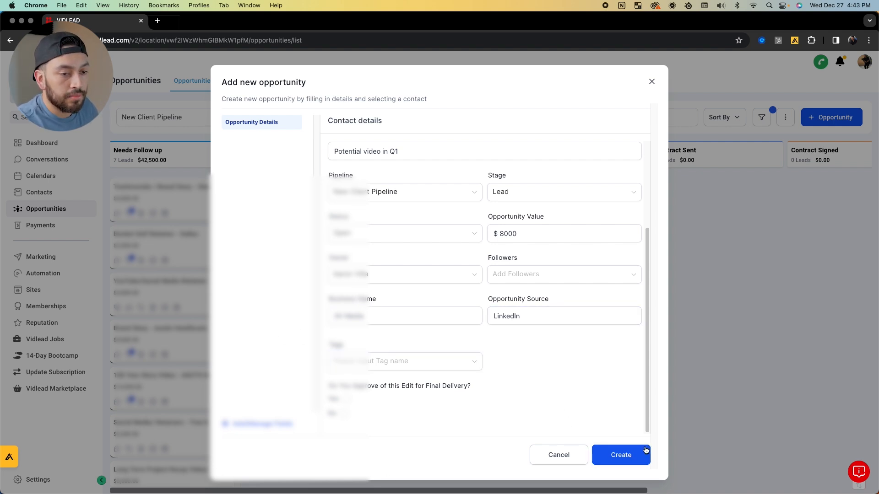
scroll(502, 420, up, 2)
scroll(502, 420, up, 3)
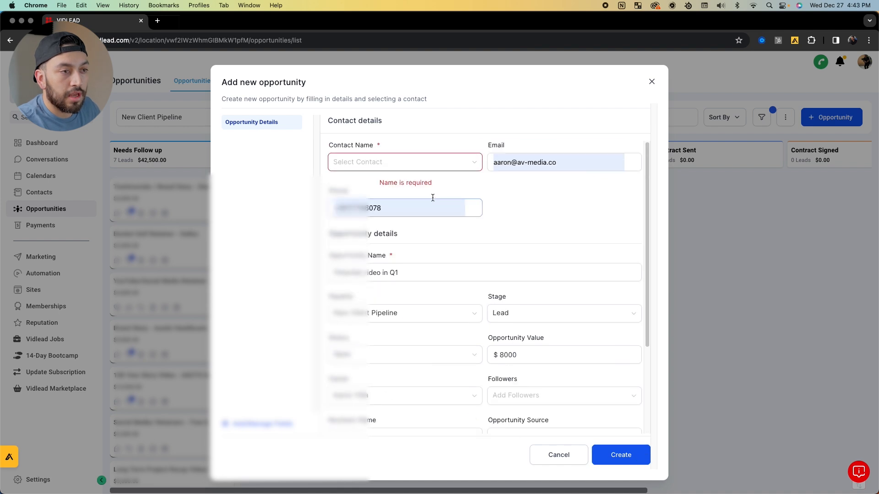
click(395, 163)
click(411, 184)
click(532, 216)
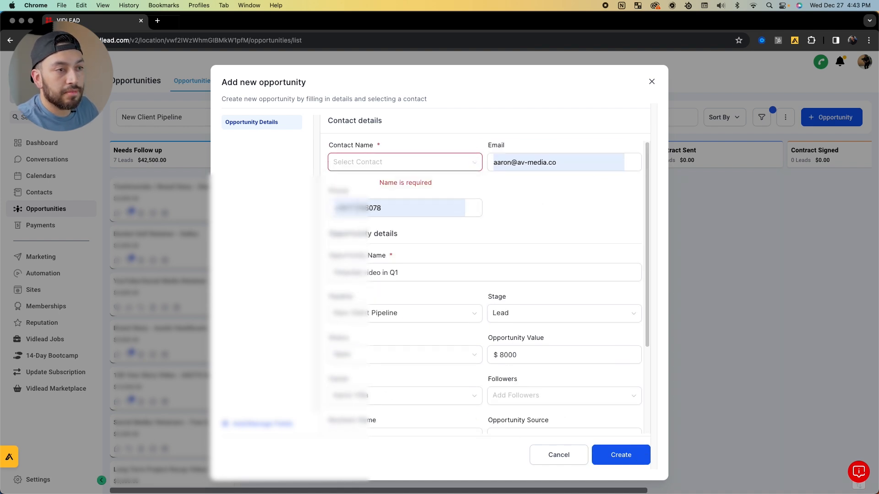
click(371, 163)
click(344, 184)
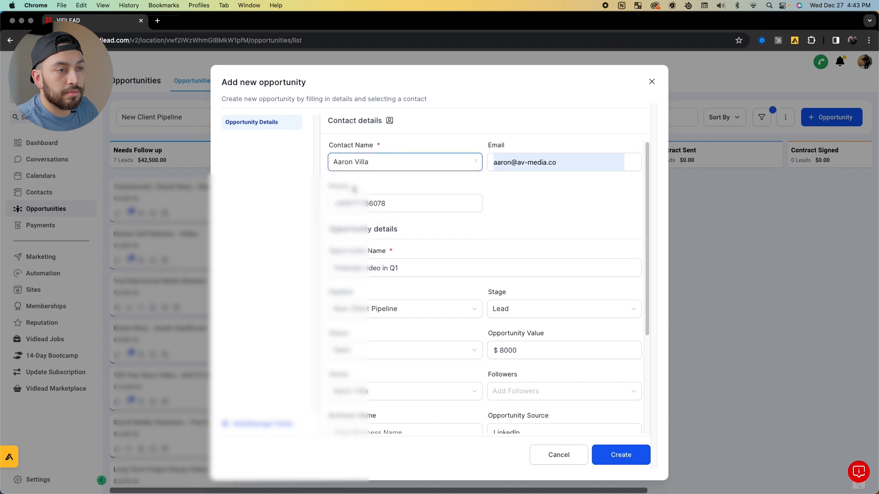
Clear the contact's phone number, create the opportunity and close the form.
click(618, 455)
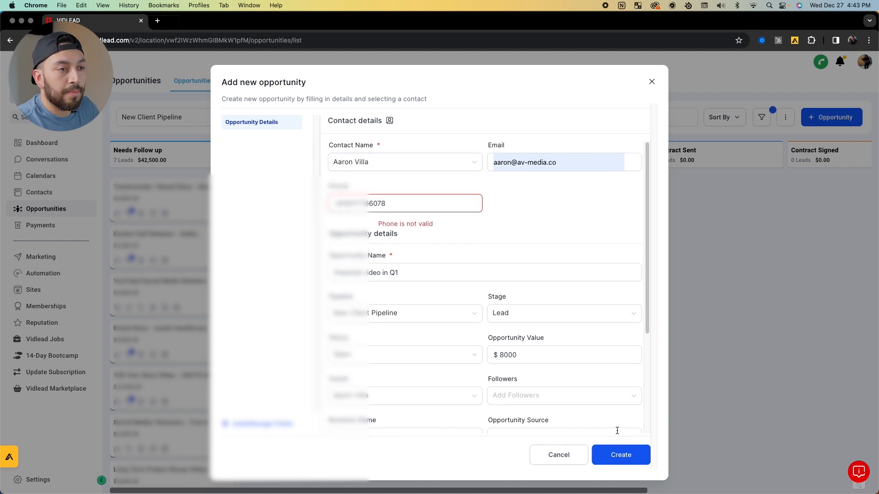
double_click(387, 198)
key(BackSpace)
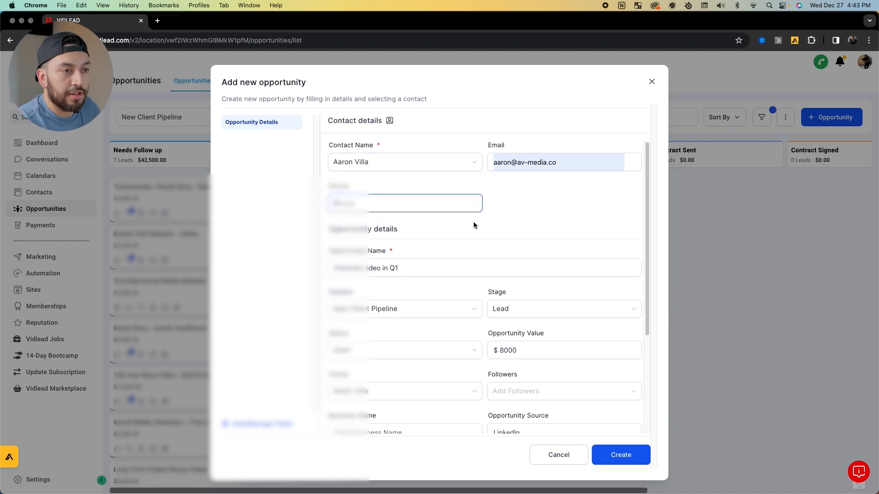
click(621, 455)
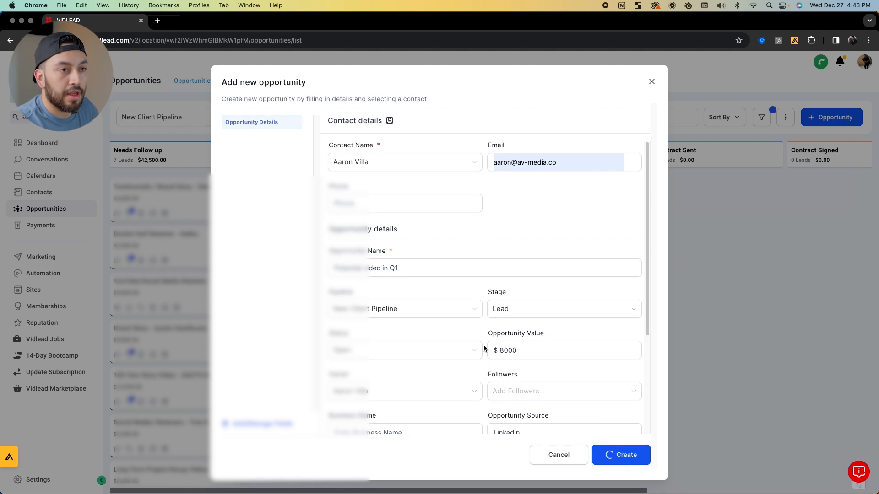
click(651, 81)
Check the pipeline board for the new opportunity and reload the page.
scroll(150, 241, down, 1)
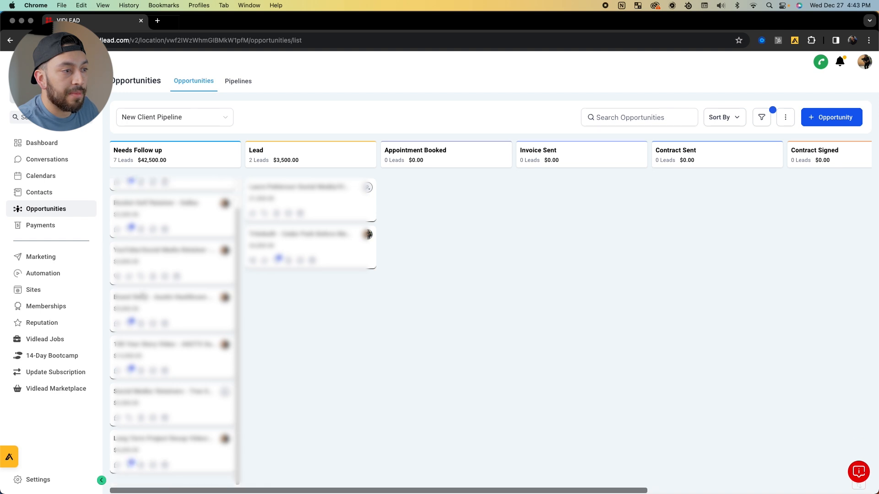
scroll(144, 415, up, 1)
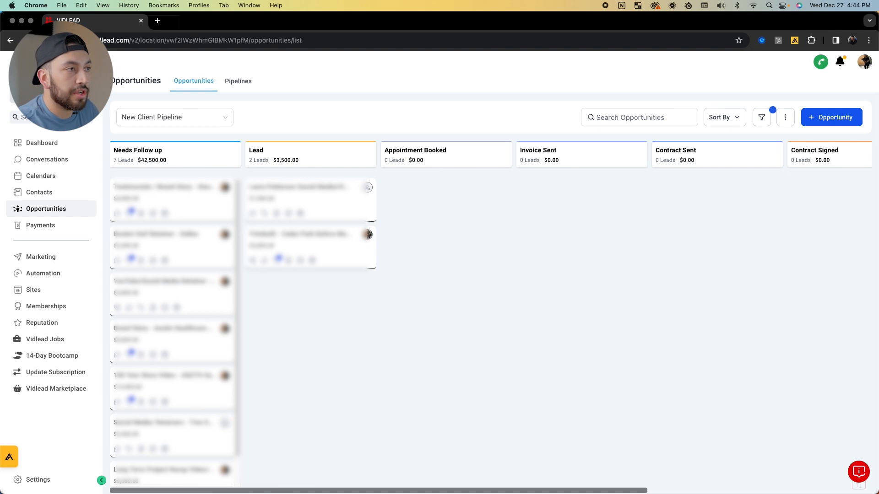
click(41, 40)
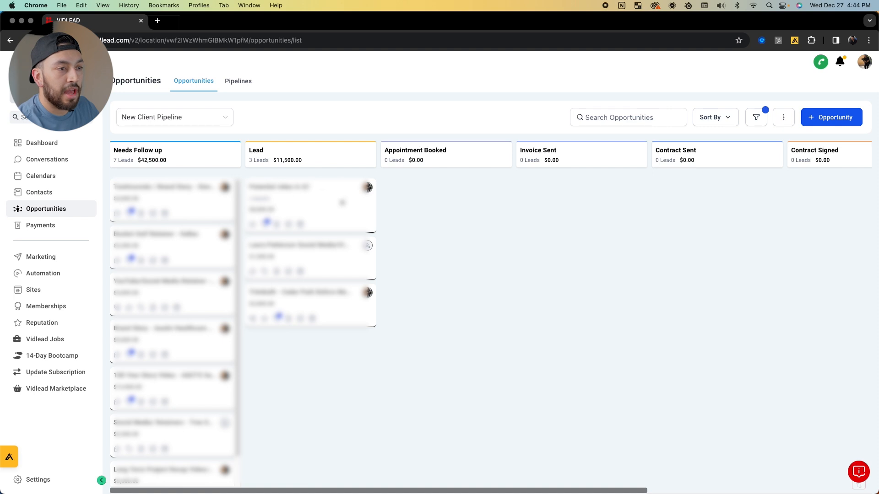
Move the "Potential video in Q1" opportunity from Lead to Appointment Booked and on to Invoice Sent.
mouse_move(320, 195)
mouse_down()
mouse_move(380, 200)
mouse_move(323, 190)
mouse_up()
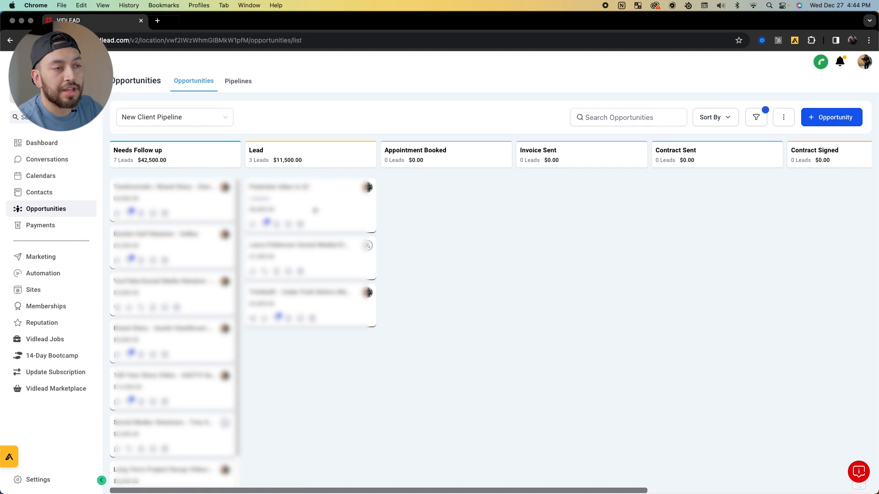
drag(314, 210, 445, 199)
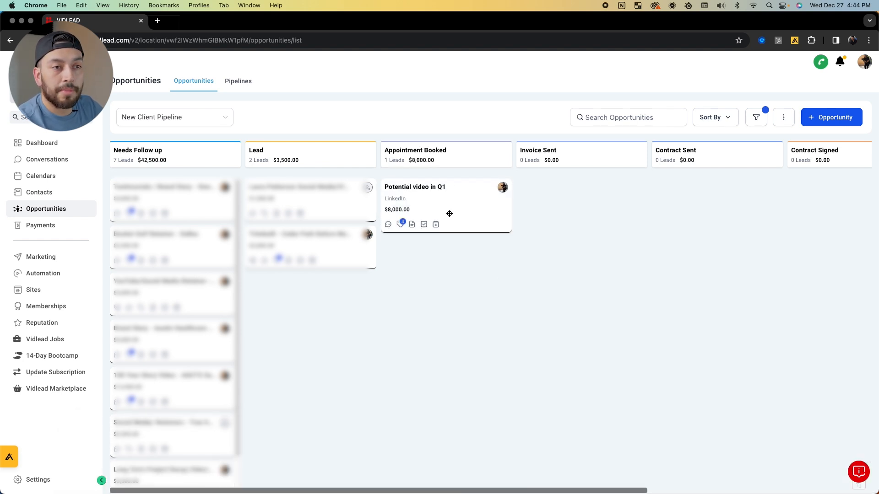
drag(461, 185, 592, 201)
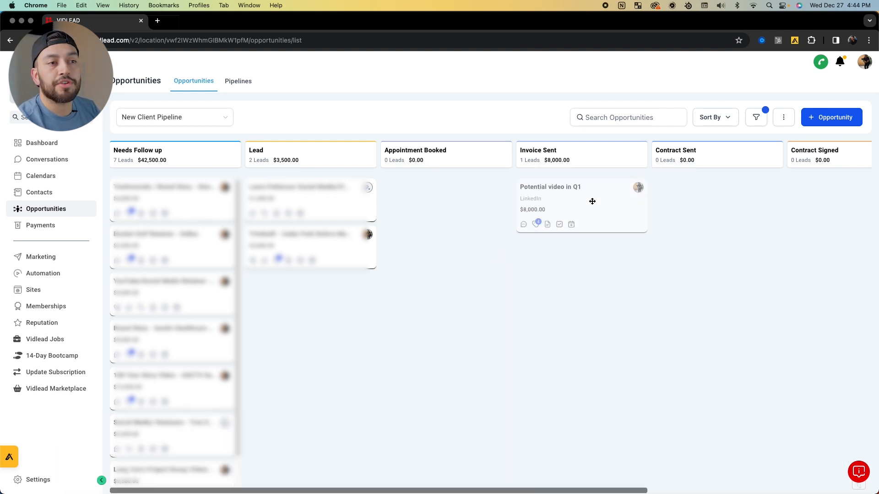
Move the "Potential video in Q1" opportunity from Invoice Sent to the Final Payment Paid stage.
scroll(428, 263, right, 10)
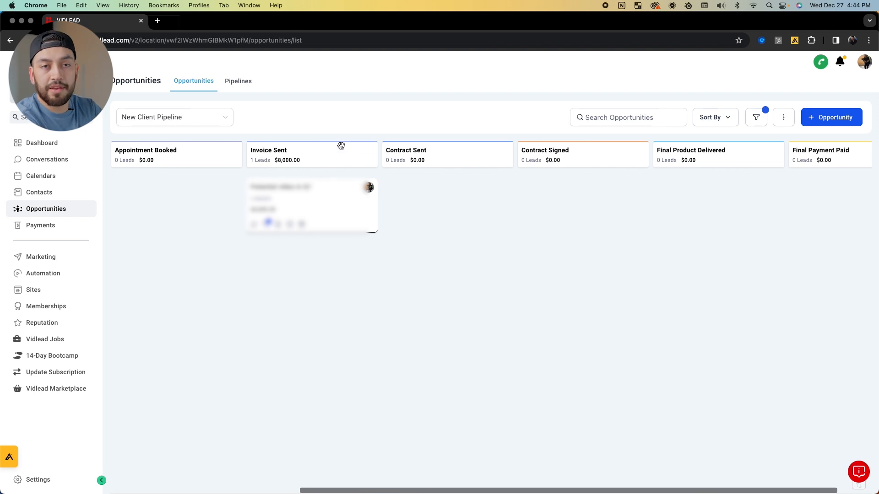
drag(324, 194, 809, 177)
scroll(382, 255, right, 2)
drag(759, 230, 636, 222)
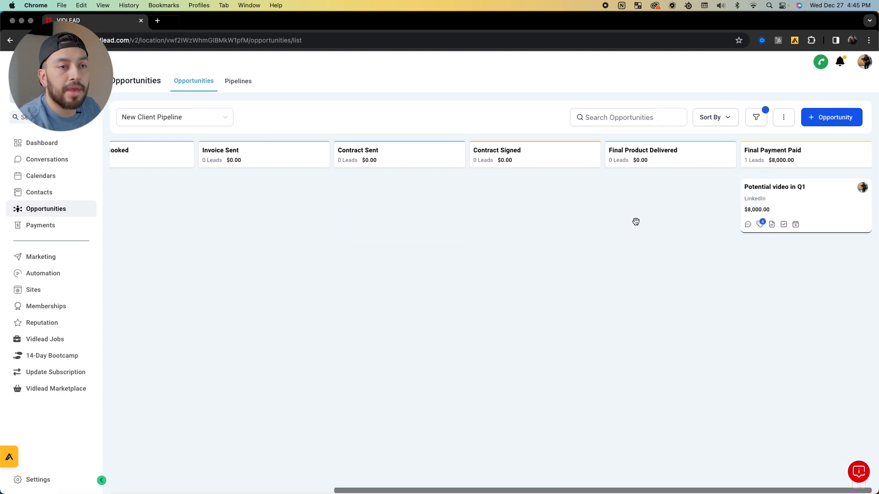
right_click(842, 211)
click(745, 218)
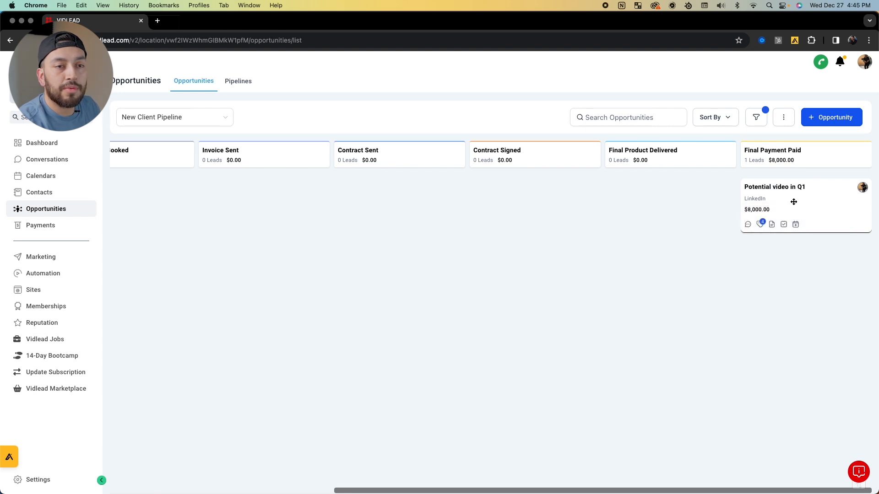
Transfer the "Potential video in Q1" opportunity to the Production Pipeline at the Scripting/Storyboarding stage, then save and close its form.
click(779, 201)
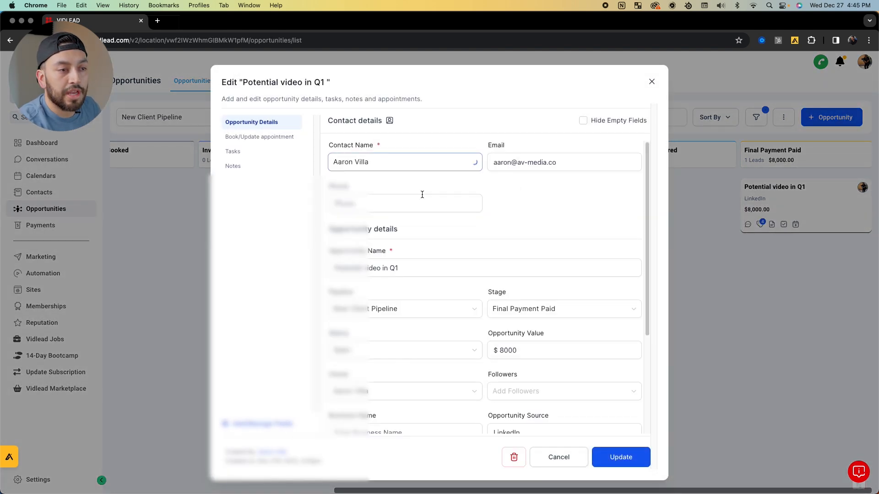
click(385, 312)
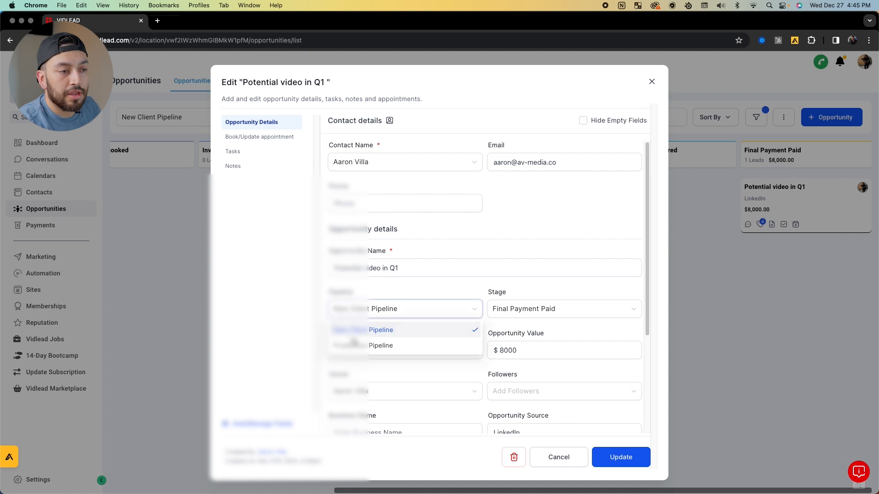
click(389, 346)
click(625, 454)
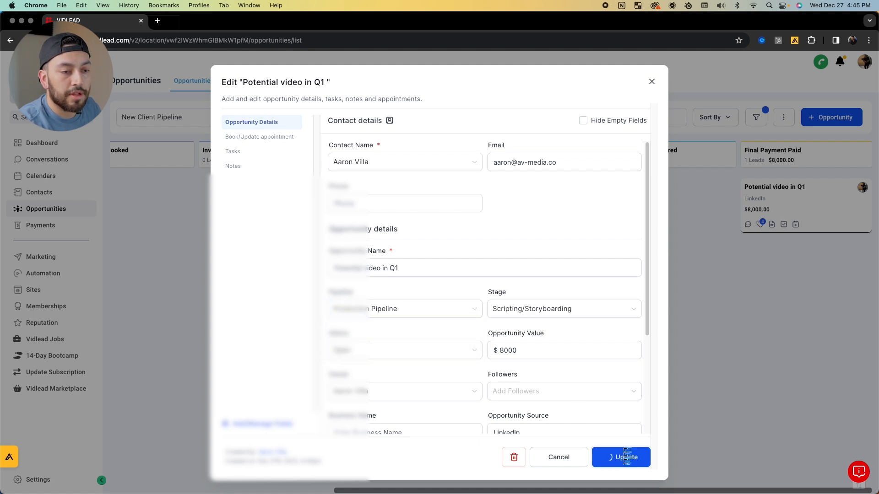
click(652, 82)
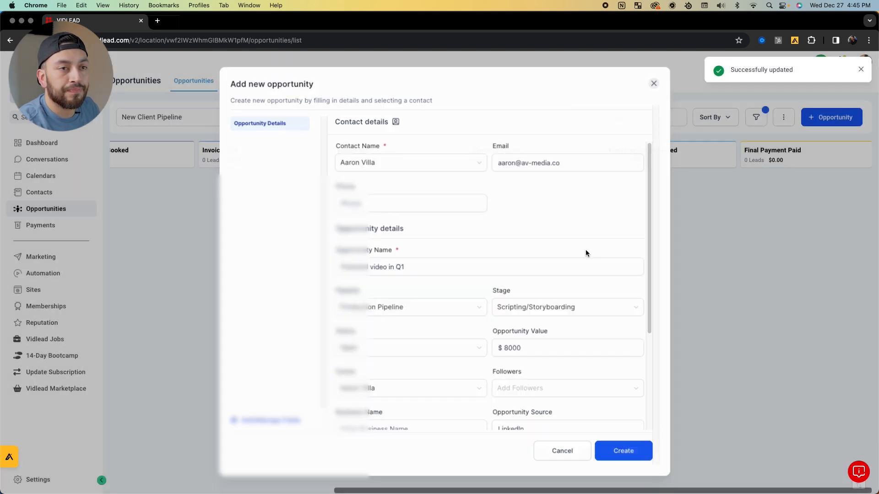
Show the Production Pipeline board and look through its stages from Scripting/Storyboarding to Delivery.
click(181, 118)
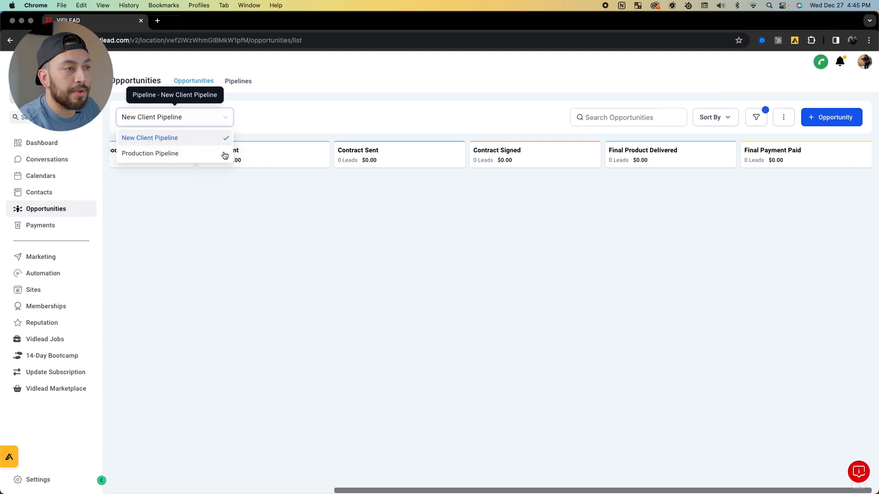
click(163, 162)
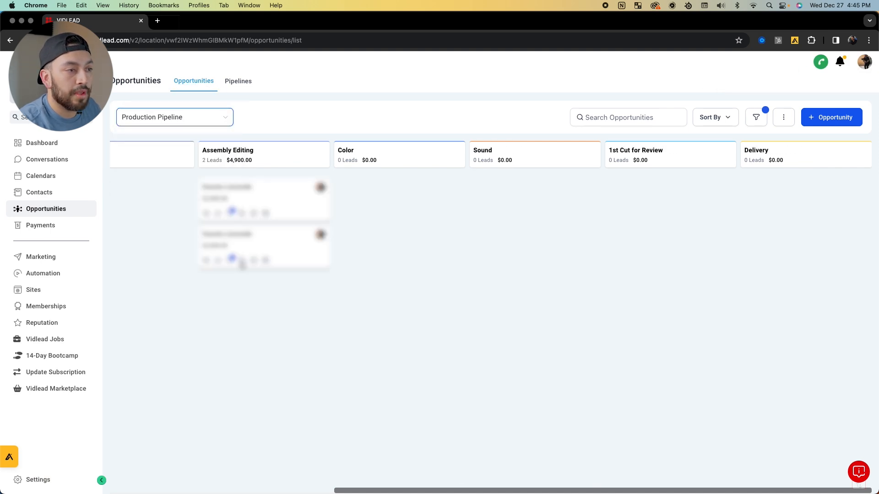
scroll(359, 245, left, 3)
scroll(306, 247, left, 6)
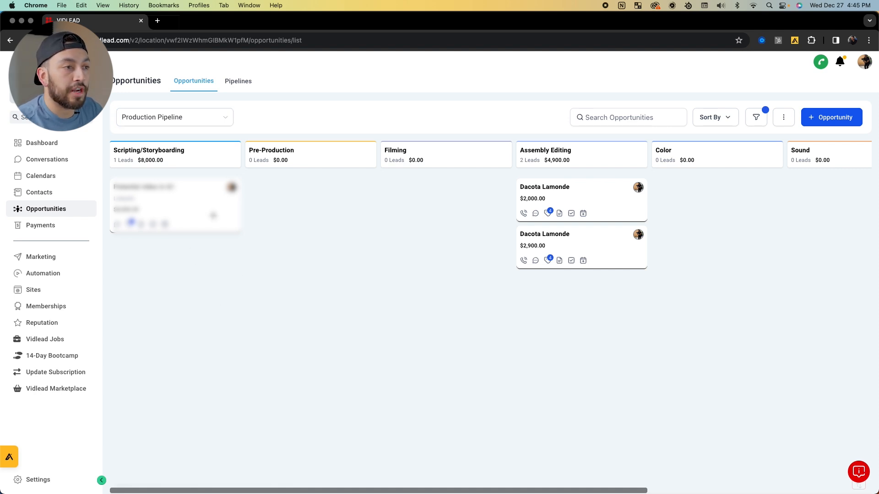
scroll(211, 199, right, 5)
scroll(209, 212, left, 5)
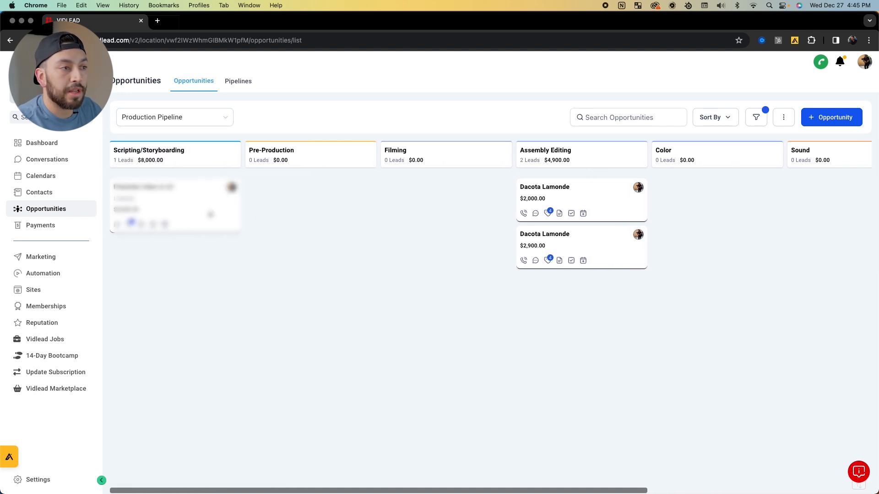
Move the "Potential video in Q1" opportunity from Scripting/Storyboarding through Color and 1st Cut for Review to Delivery.
drag(208, 210, 700, 201)
scroll(487, 267, right, 8)
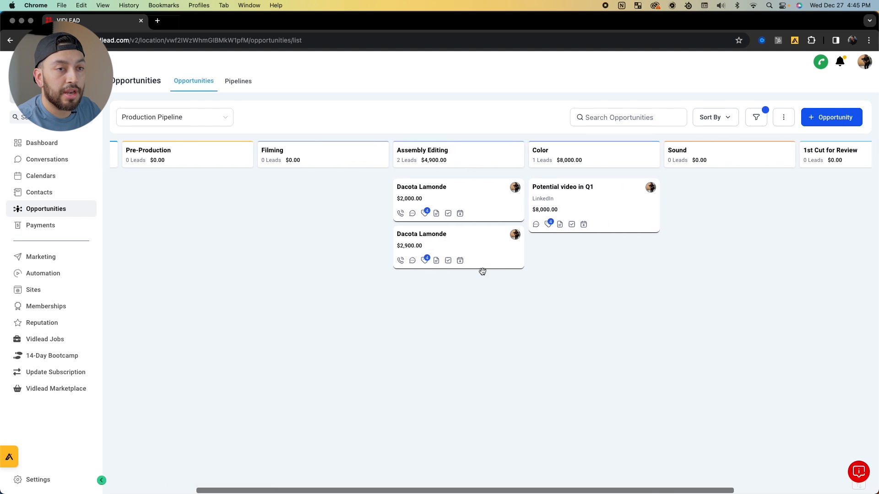
drag(395, 200, 645, 202)
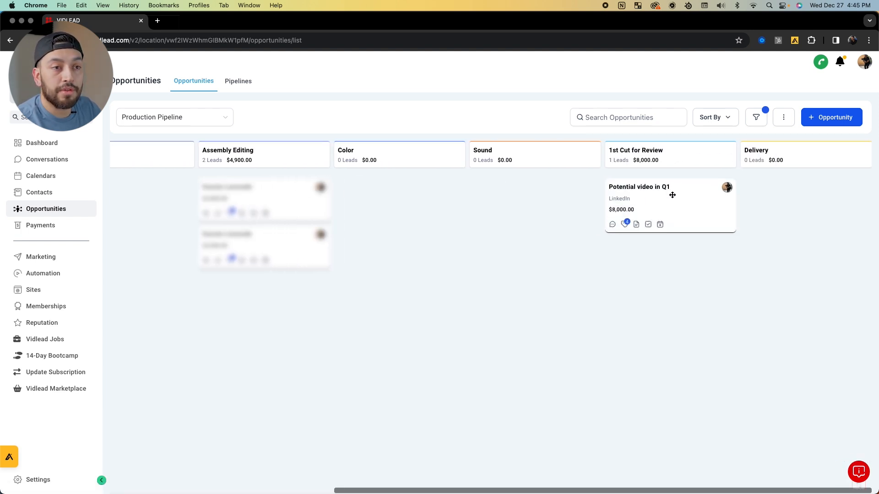
drag(672, 197, 807, 216)
scroll(690, 199, left, 3)
scroll(655, 262, right, 3)
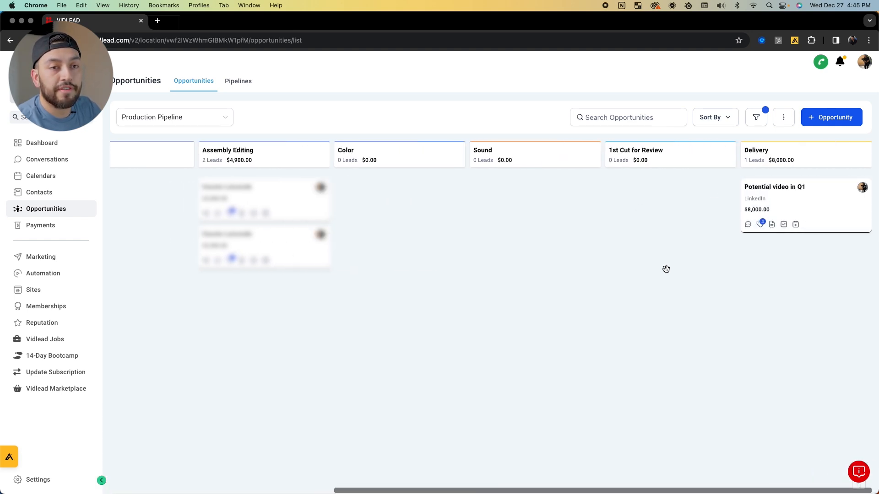
drag(815, 194, 774, 241)
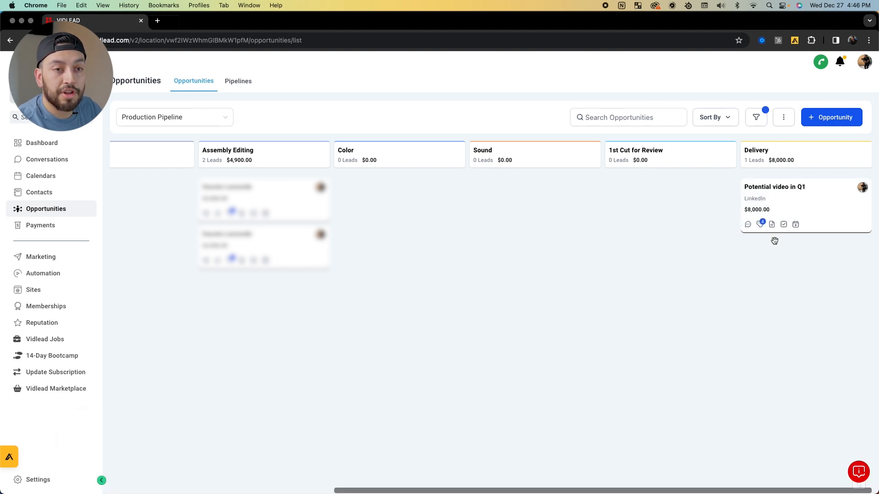
Delete the "Potential video in Q1" opportunity from the Delivery stage and confirm the deletion.
click(797, 202)
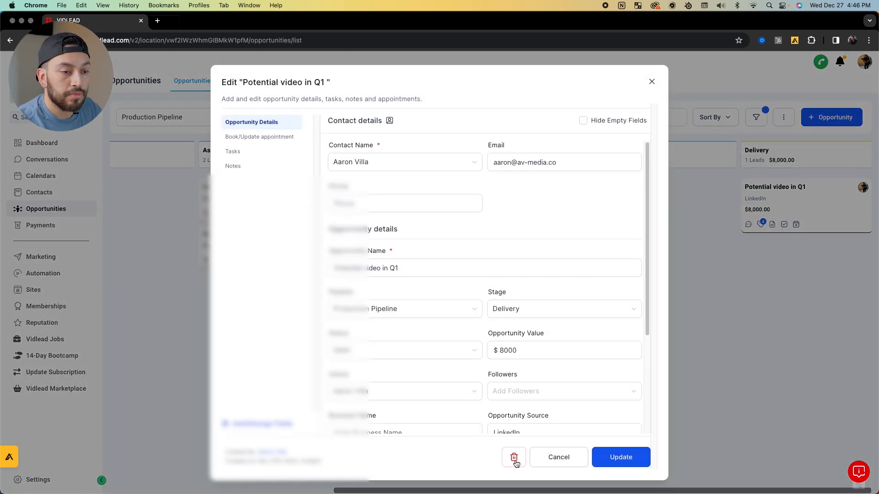
click(514, 458)
click(546, 314)
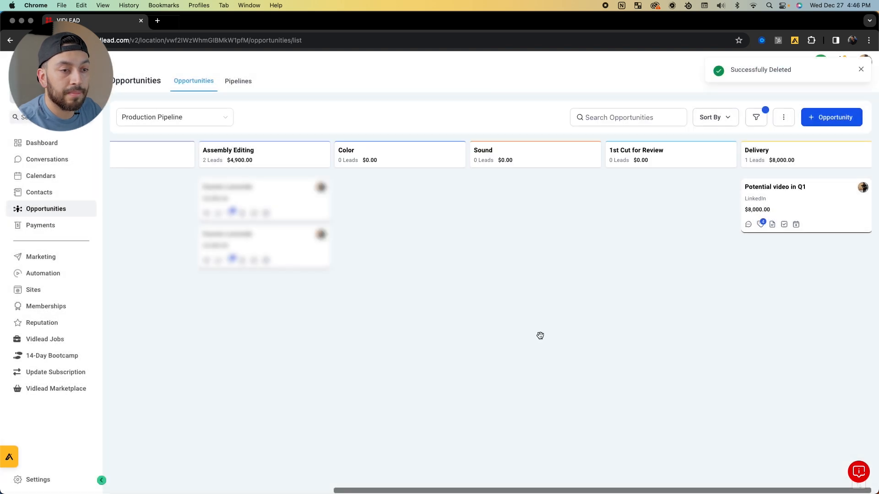
Return to the New Client Pipeline board and review its stages, starting with Needs Follow up and Lead.
scroll(444, 252, left, 5)
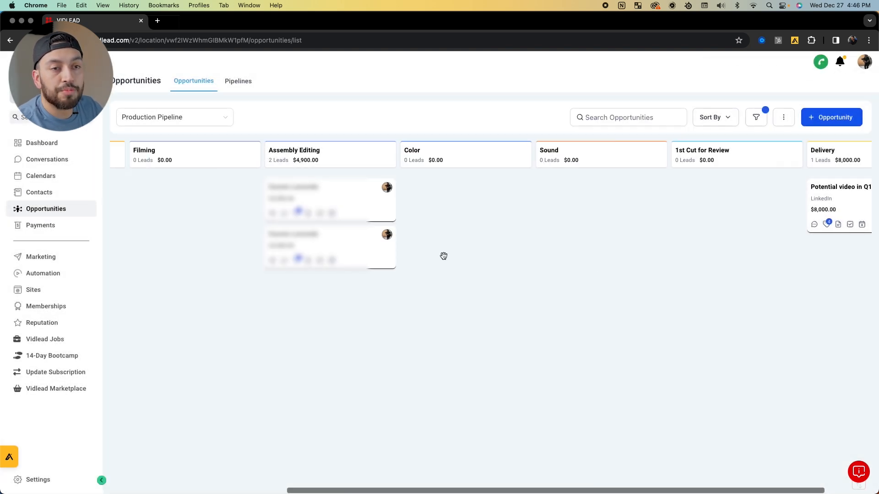
click(204, 119)
click(188, 140)
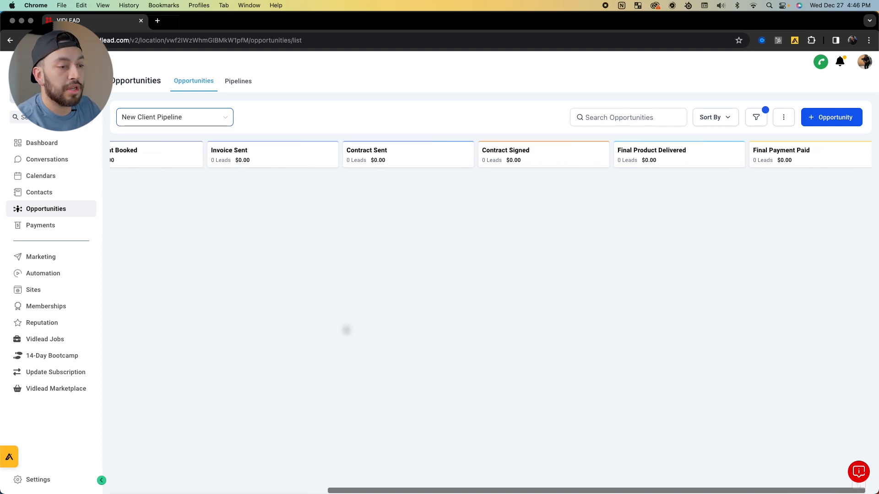
scroll(324, 334, left, 5)
scroll(304, 340, left, 3)
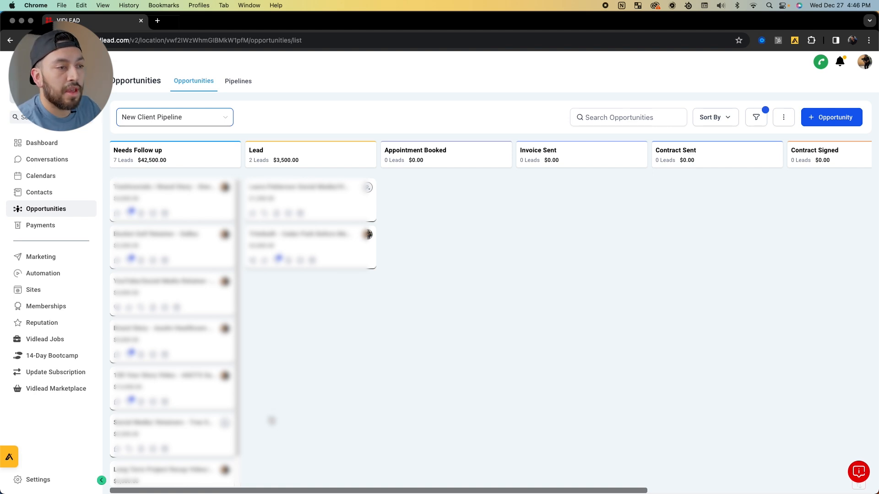
click(307, 364)
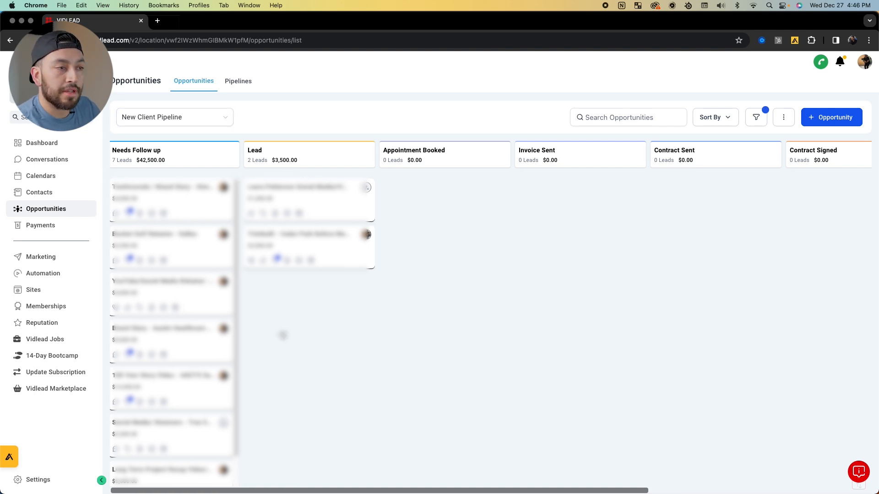
scroll(283, 335, right, 3)
scroll(245, 343, left, 3)
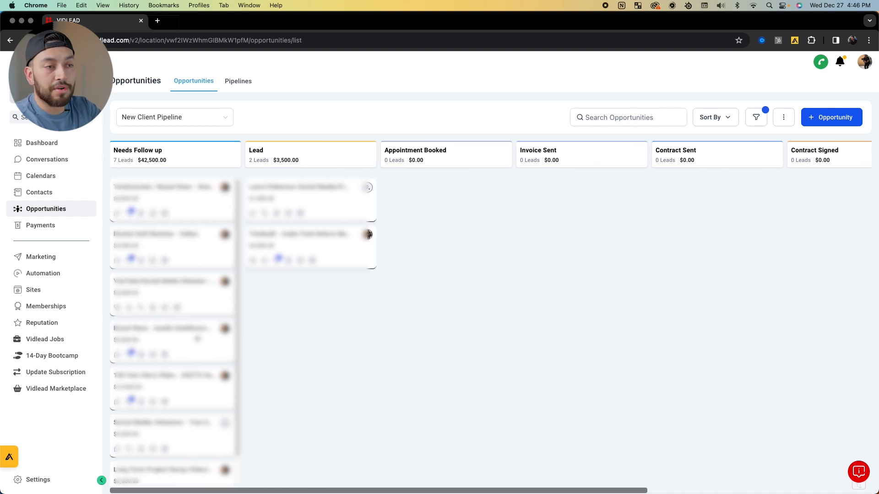
scroll(448, 313, right, 3)
scroll(447, 314, left, 3)
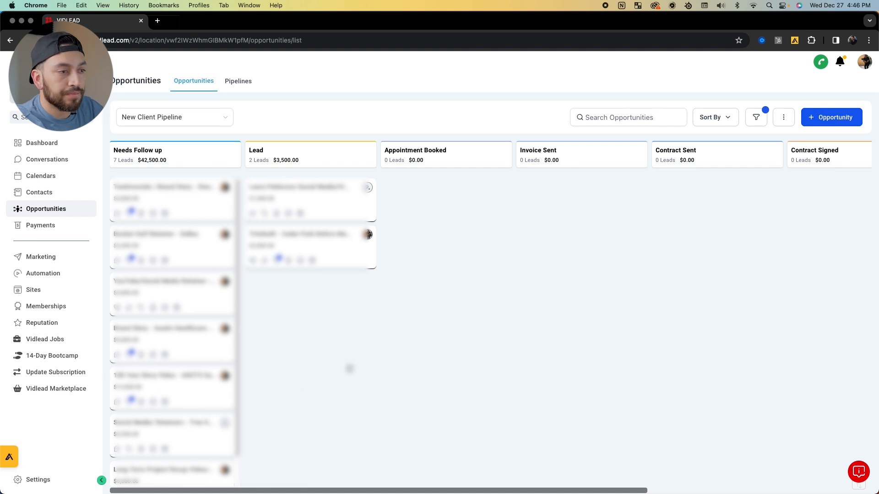
Open the Payments invoices overview and examine the received and overdue invoice totals.
click(58, 227)
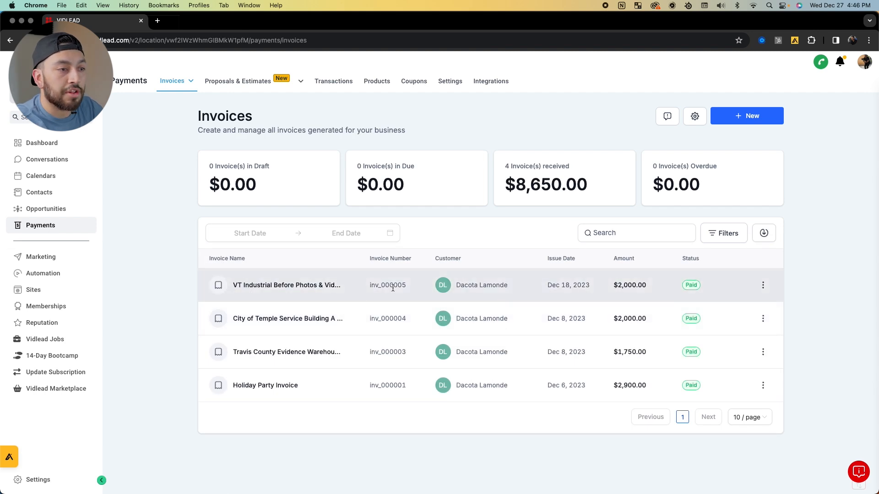
double_click(554, 185)
click(681, 185)
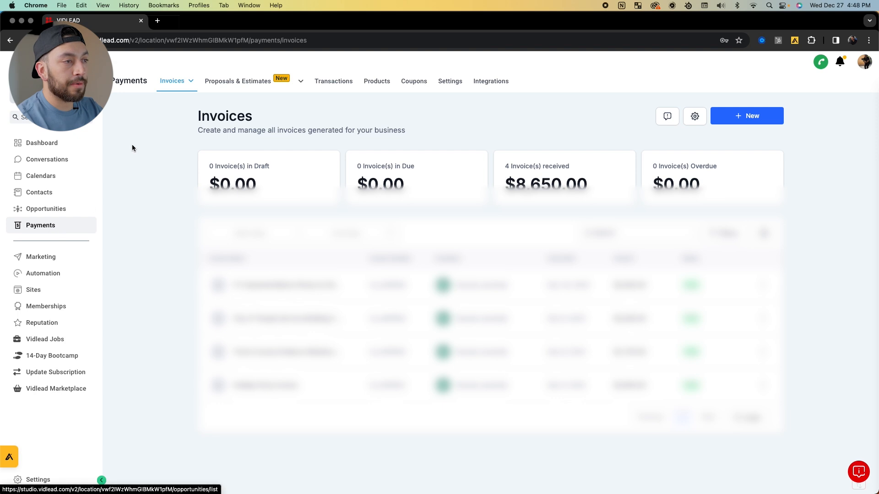
View the invoice templates and the recurring templates, and return to the list of all invoices.
click(173, 81)
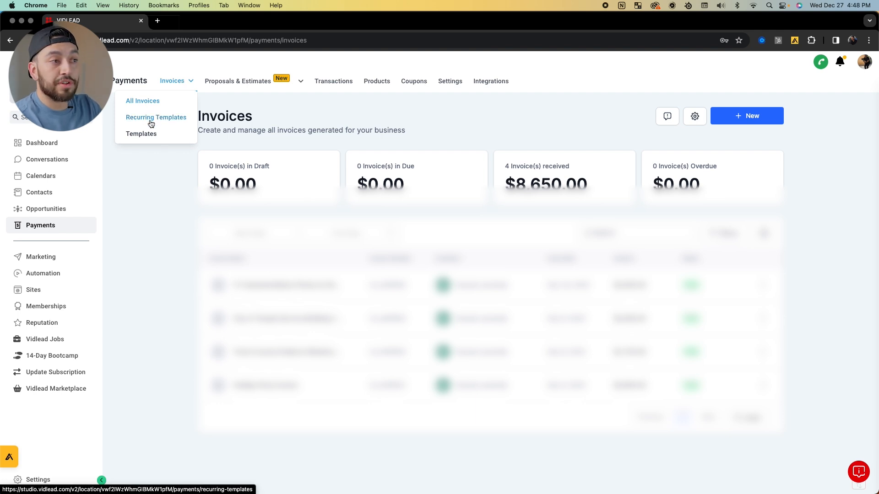
click(146, 134)
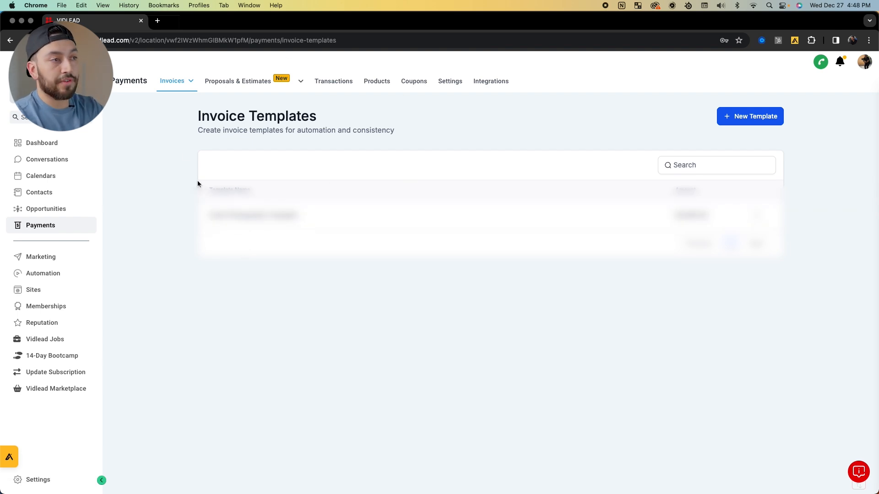
click(177, 83)
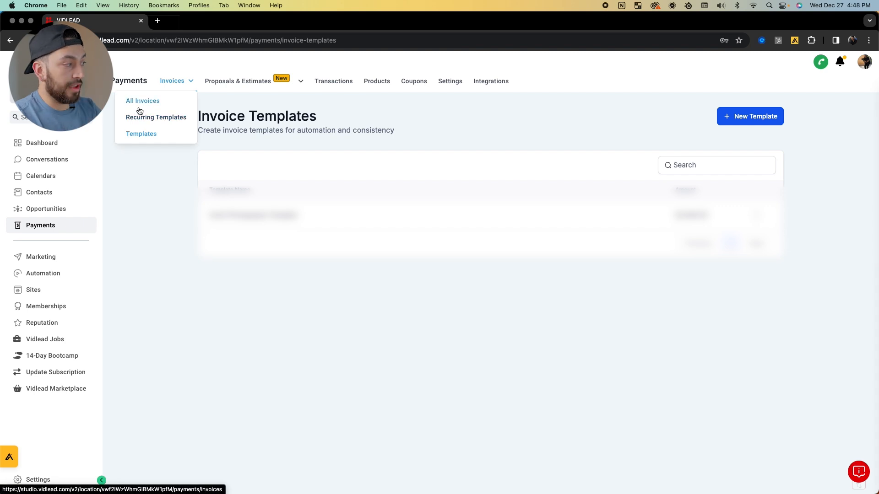
click(156, 117)
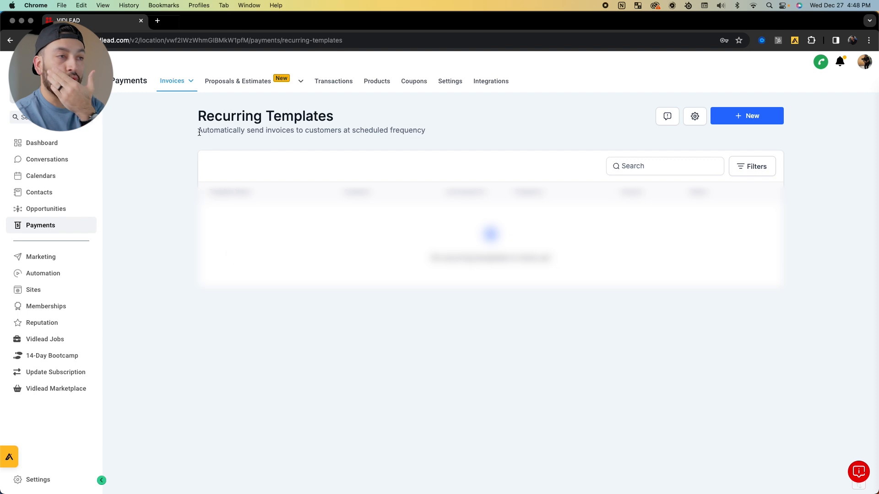
click(176, 82)
click(162, 102)
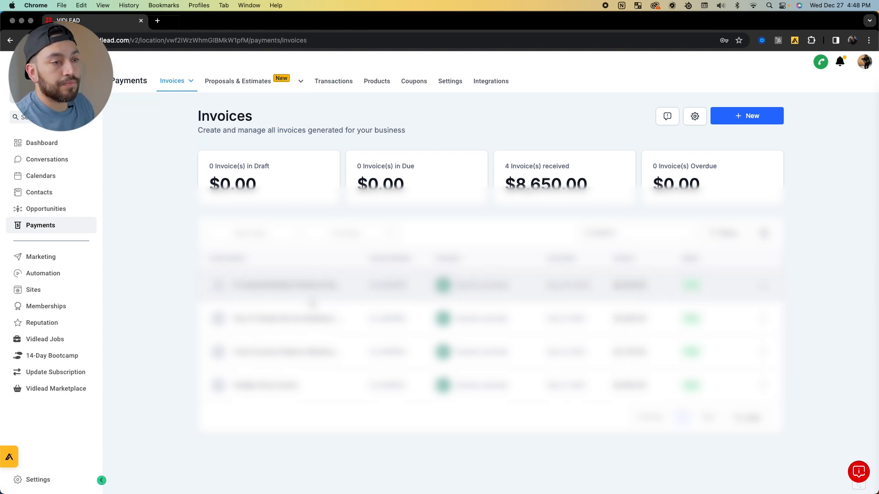
Open Proposals & Estimates and look through the documents in each of the three status lists.
click(236, 82)
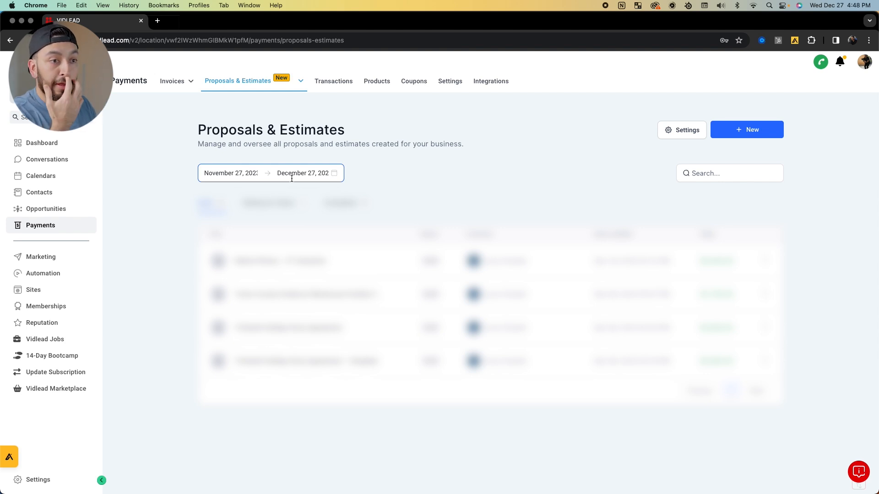
click(270, 203)
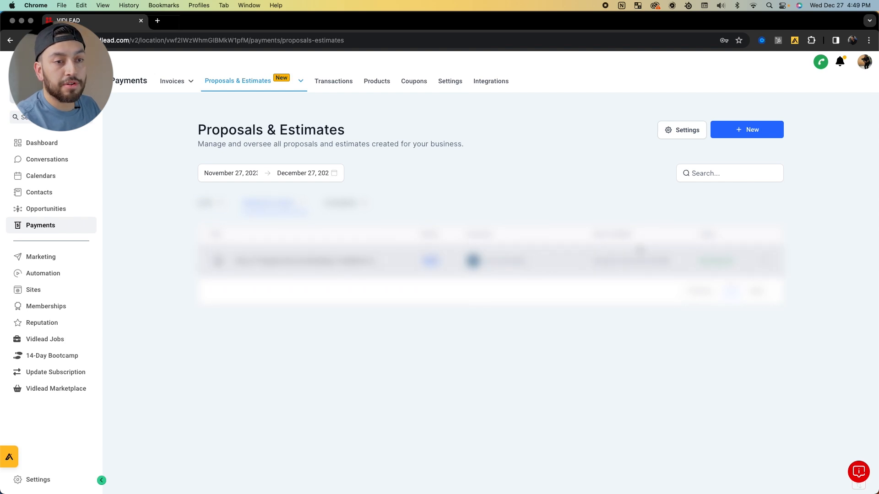
click(207, 203)
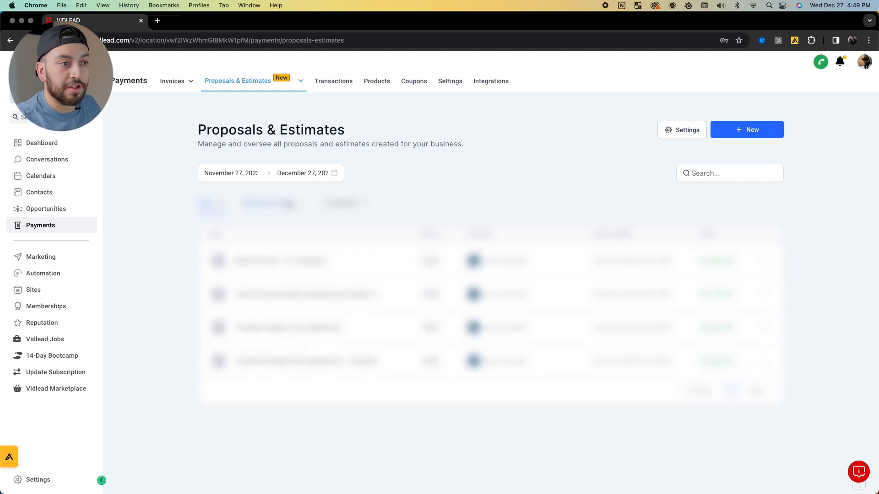
click(288, 204)
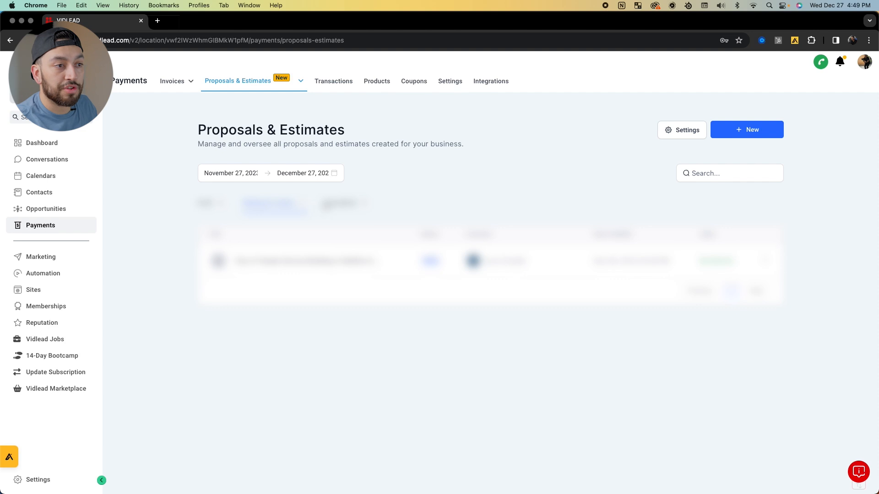
click(343, 204)
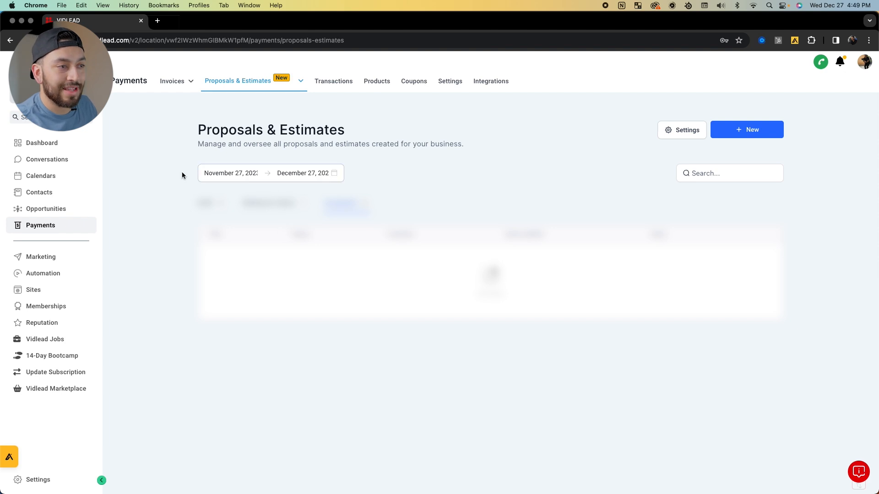
View the Proposals & Estimates templates and the list of customer payment transactions.
click(301, 81)
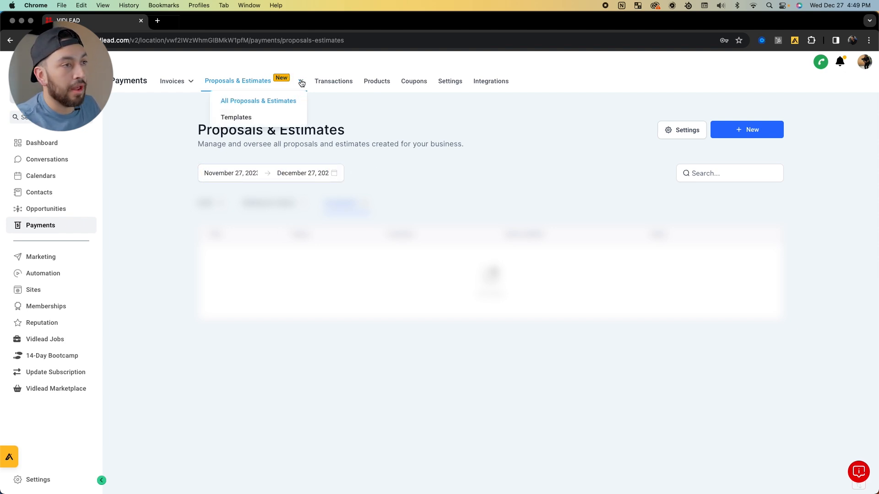
click(249, 120)
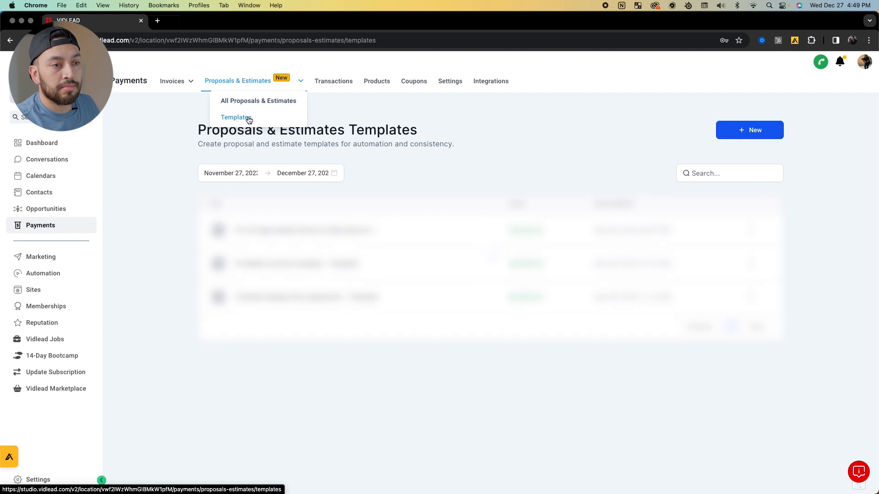
click(323, 86)
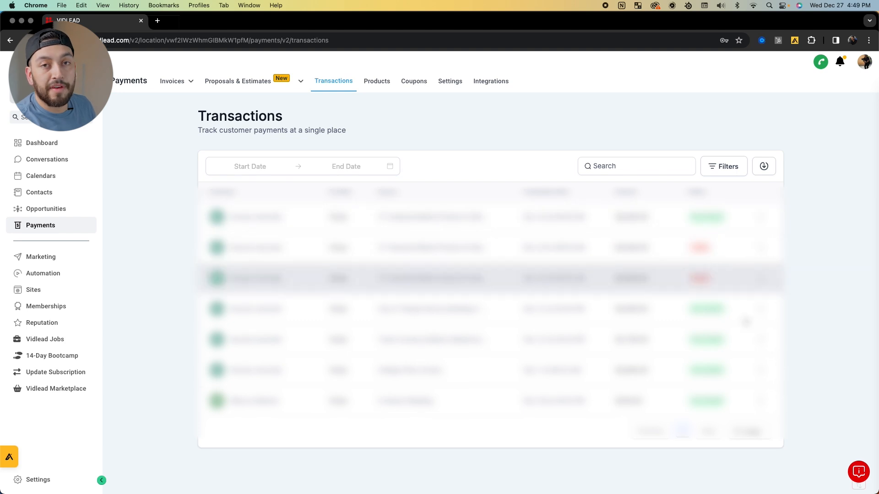
View the Products page and the Coupons page of the payments section.
click(384, 88)
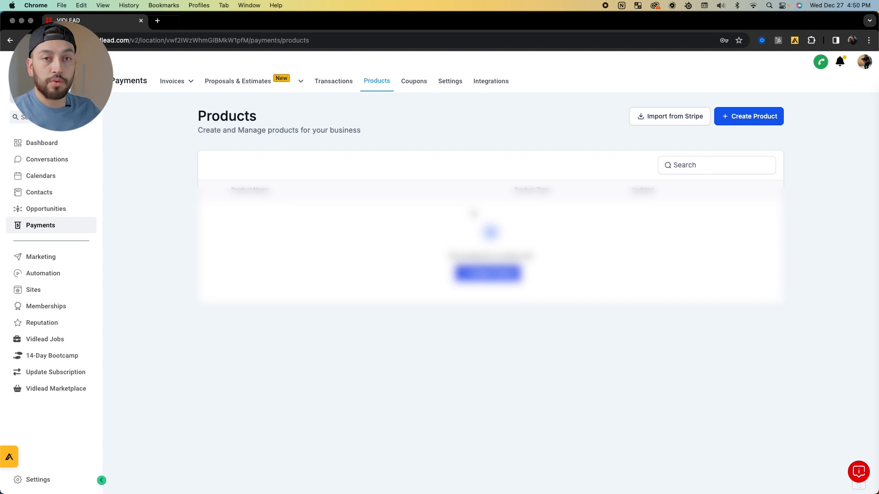
click(415, 82)
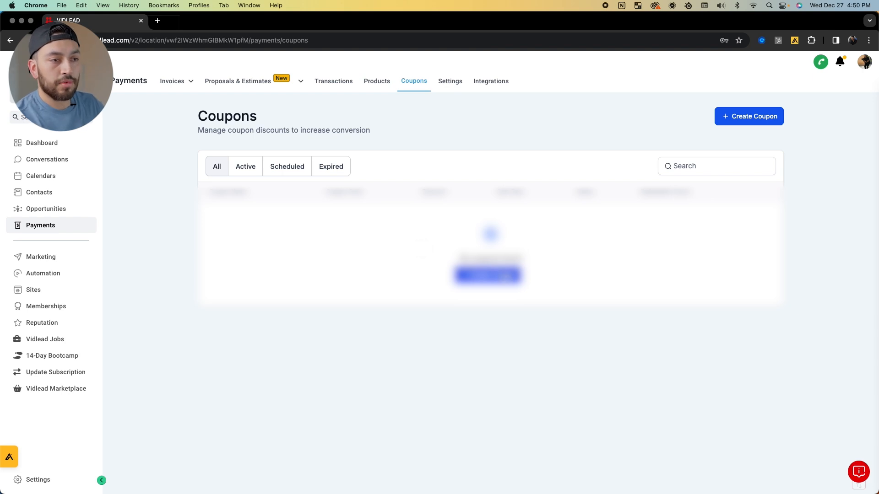
Open the new coupon form and look through its name, date, time and usage options.
click(492, 275)
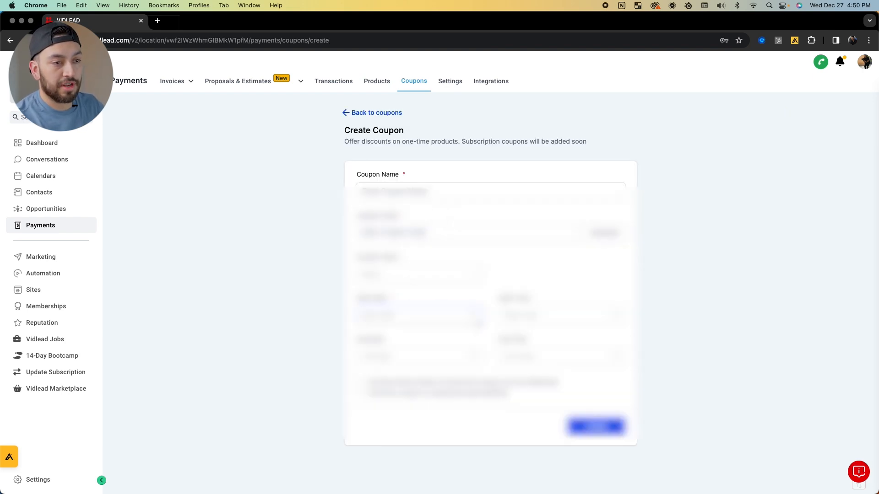
click(408, 304)
click(543, 312)
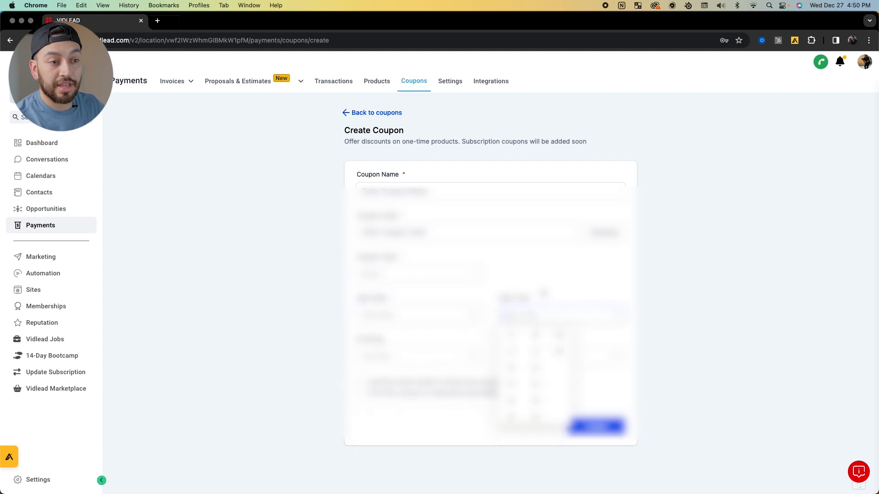
click(541, 289)
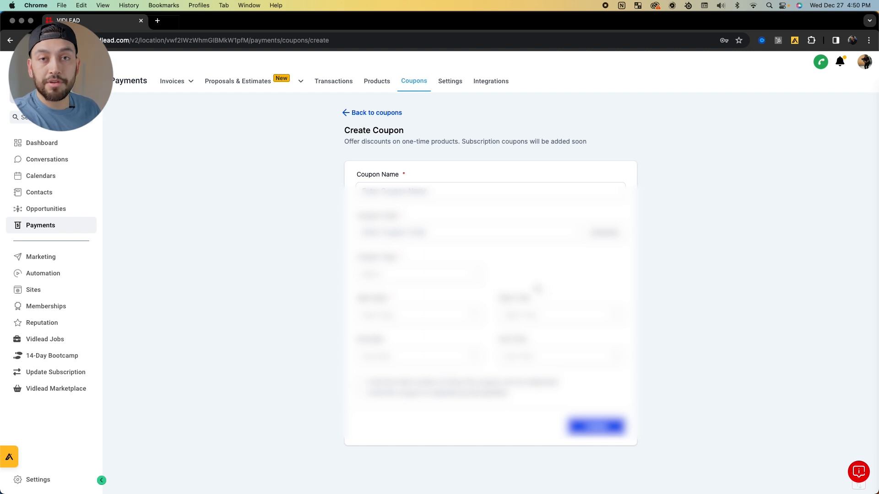
click(476, 315)
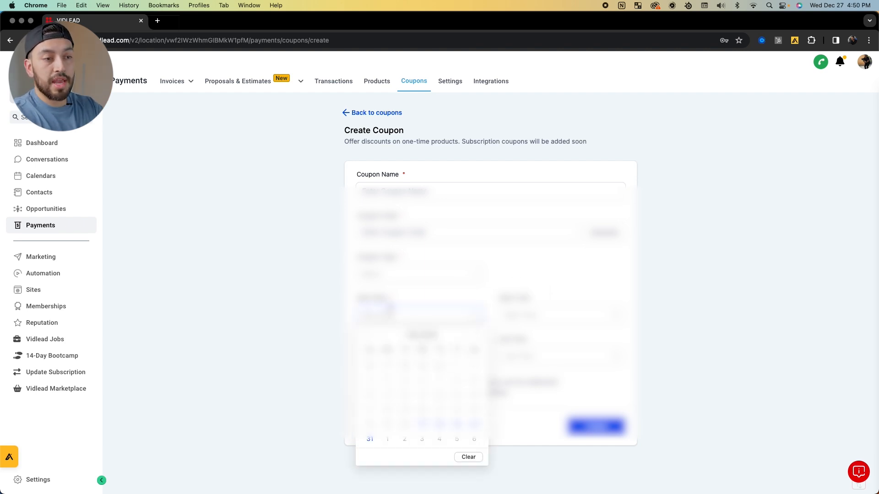
click(525, 252)
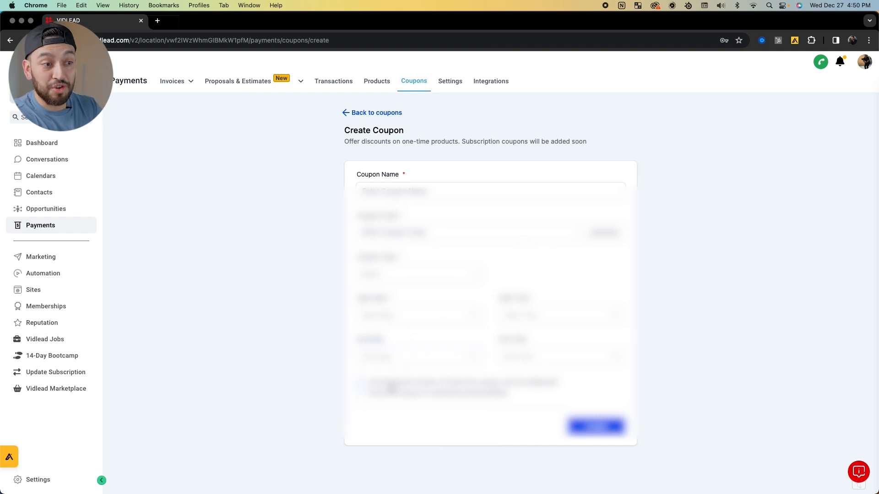
click(392, 389)
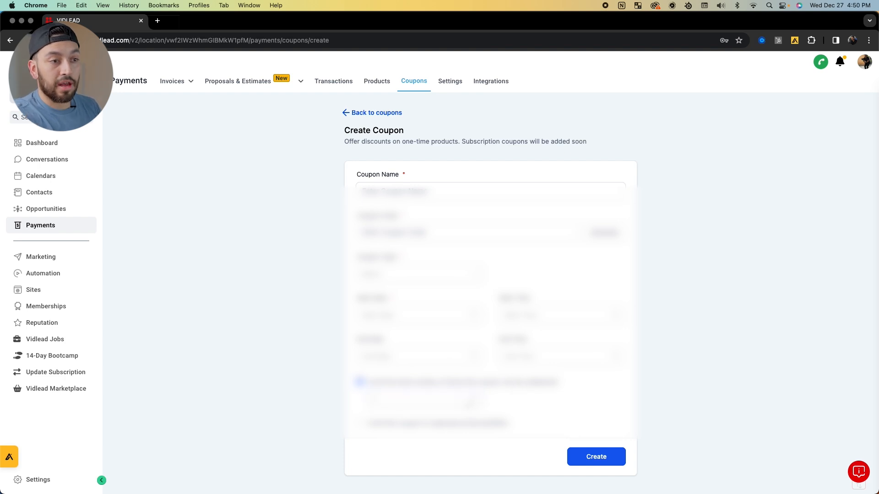
click(412, 191)
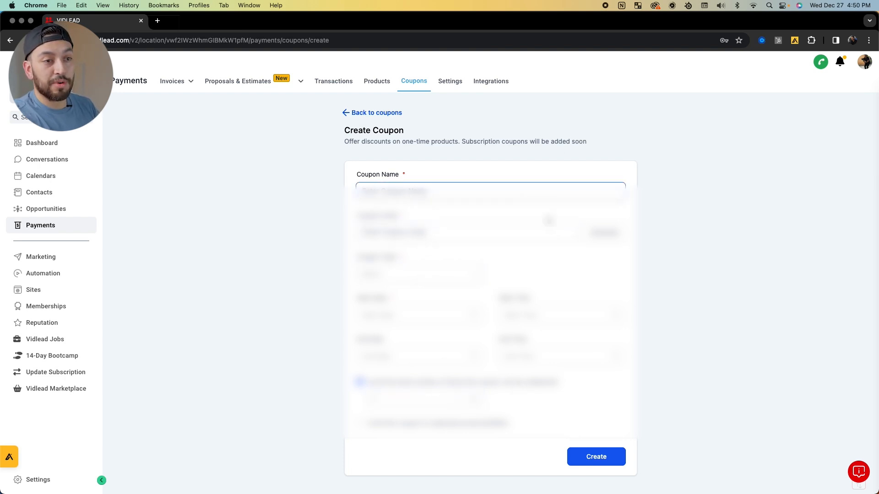
Open the payments settings and view the automatic sales receipts and the invoice tax settings.
click(442, 80)
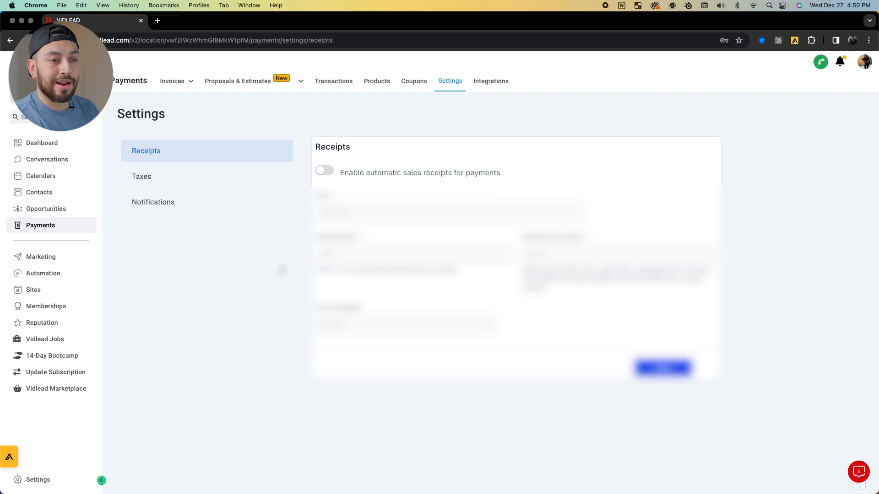
click(182, 183)
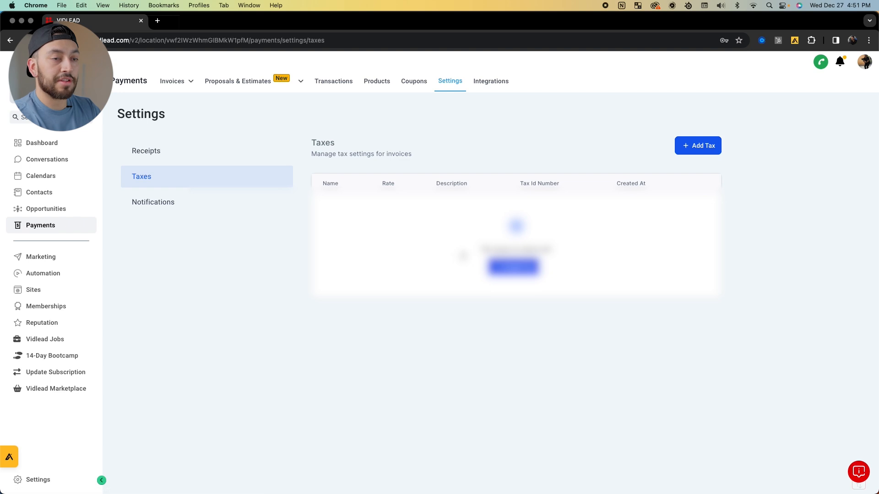
Open the payment notification settings and read the description of the Abandoned Cart notification.
click(172, 203)
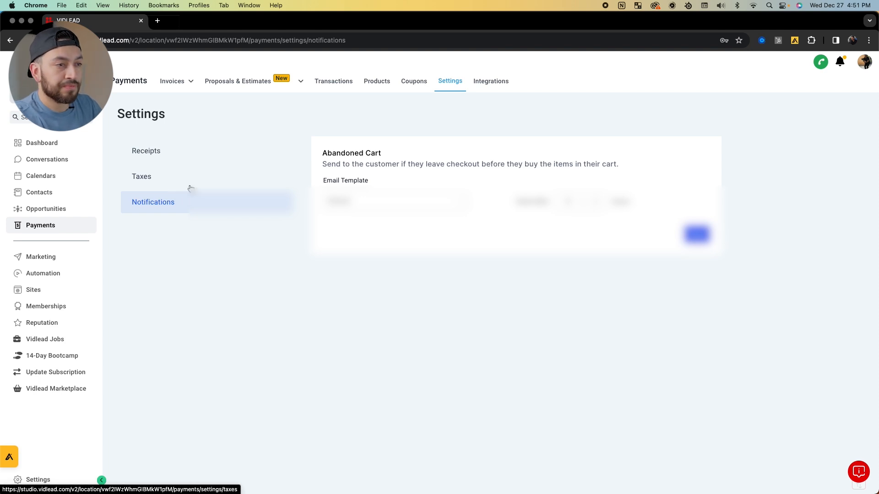
drag(308, 158, 614, 167)
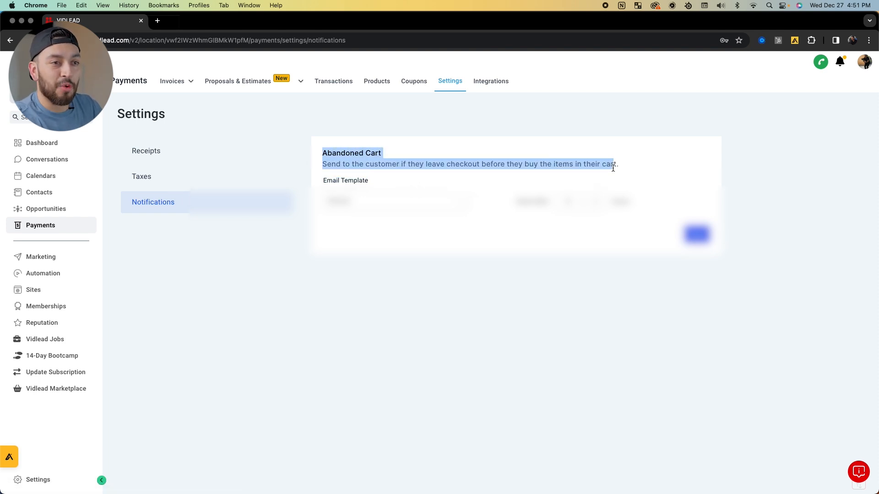
right_click(624, 164)
click(624, 163)
click(624, 164)
drag(625, 164, 405, 162)
double_click(317, 148)
click(421, 163)
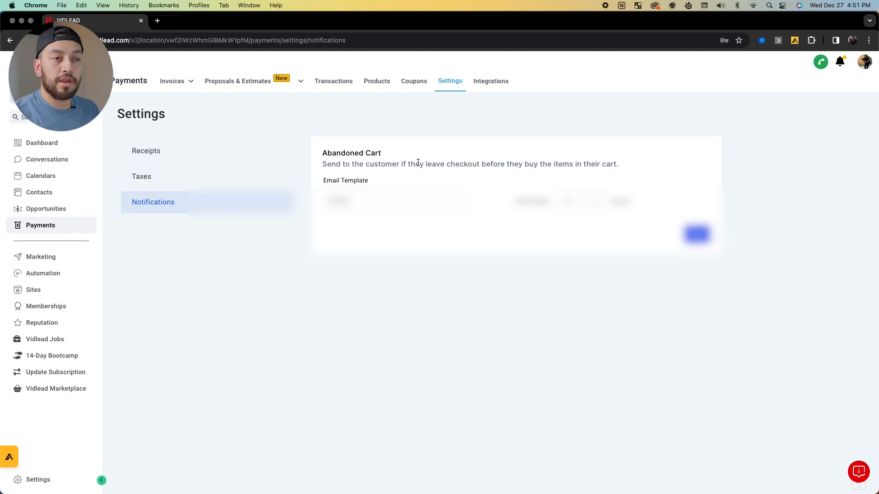
Open the payment Integrations and look through the available providers, including NMI, Authorize.net, Stripe and PayPal.
click(489, 86)
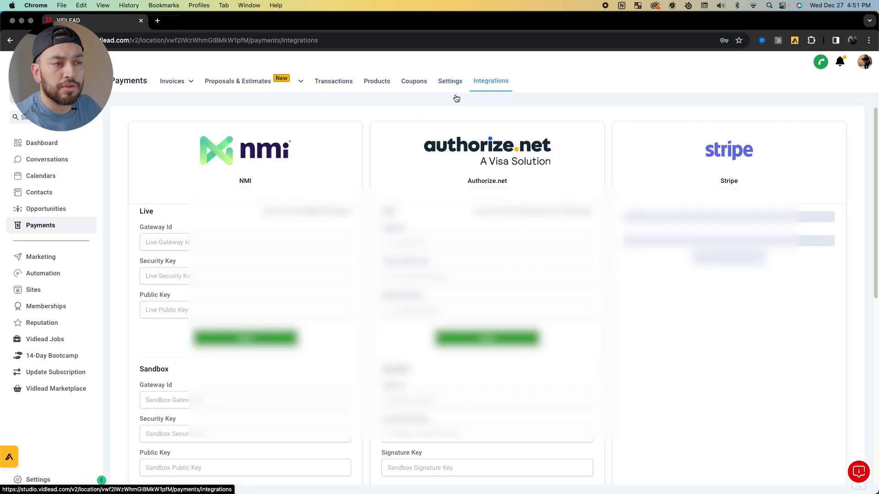
scroll(568, 171, down, 5)
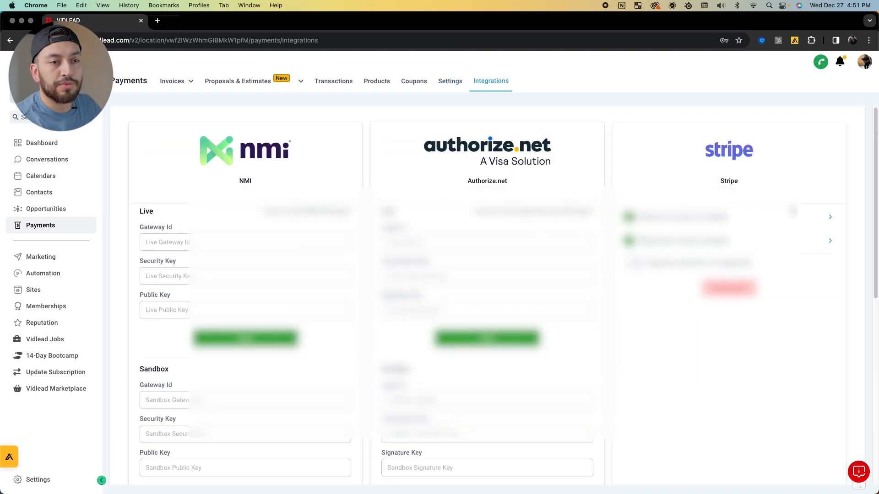
scroll(661, 177, down, 8)
scroll(293, 244, up, 10)
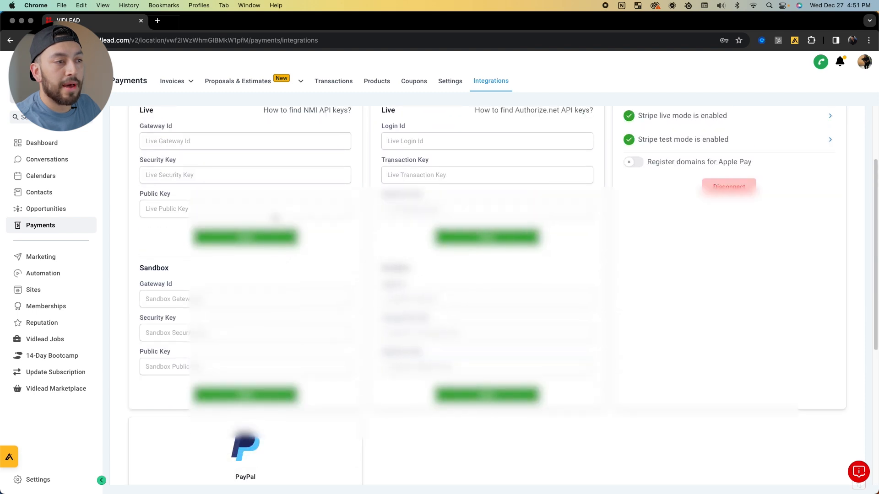
drag(581, 177, 150, 118)
click(151, 117)
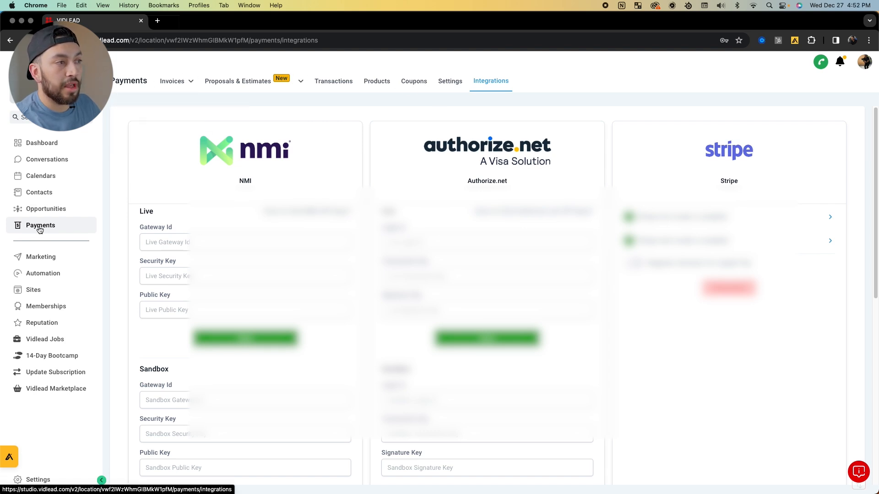
Open the Marketing Social Planner and look over its account stats and recent posts.
click(48, 260)
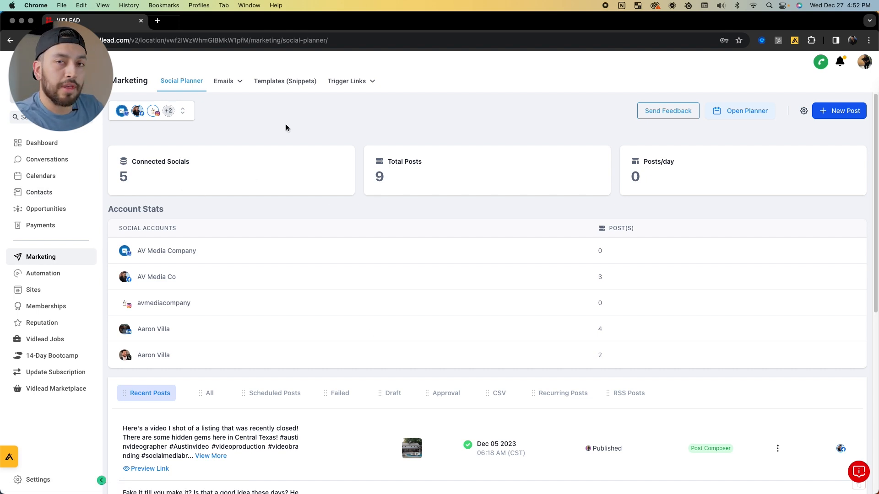
mouse_move(215, 85)
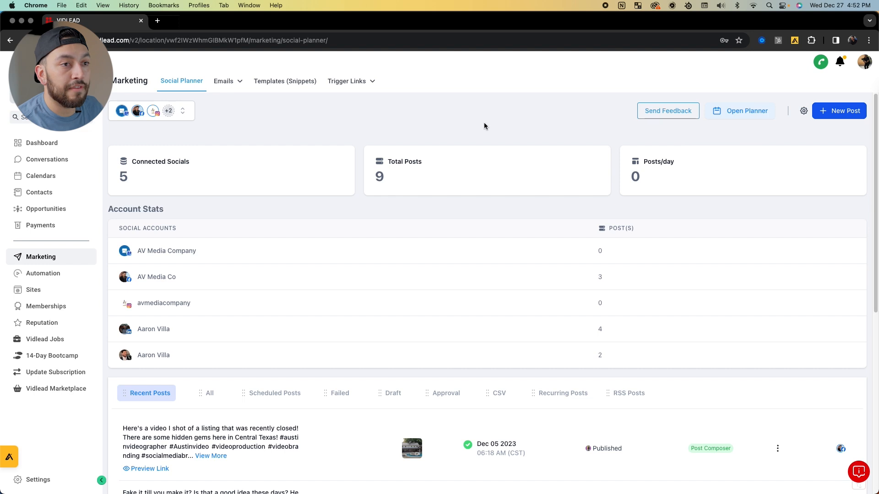
scroll(205, 254, down, 5)
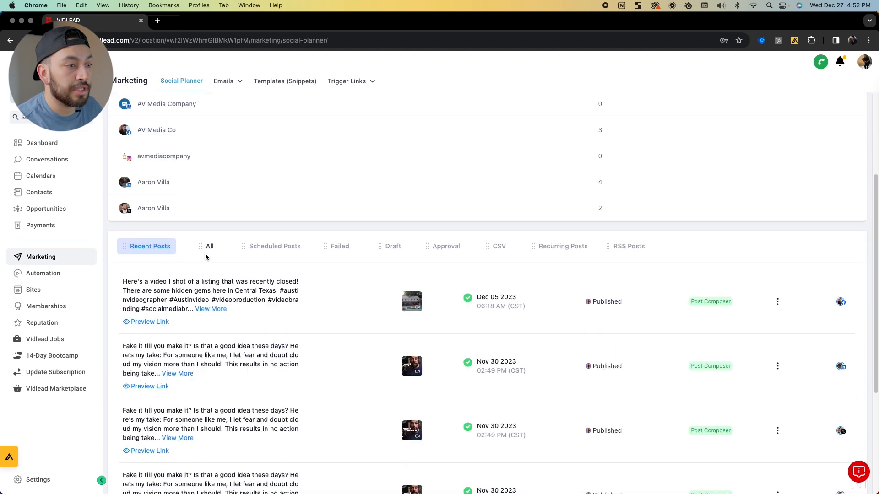
drag(113, 221, 643, 352)
click(651, 303)
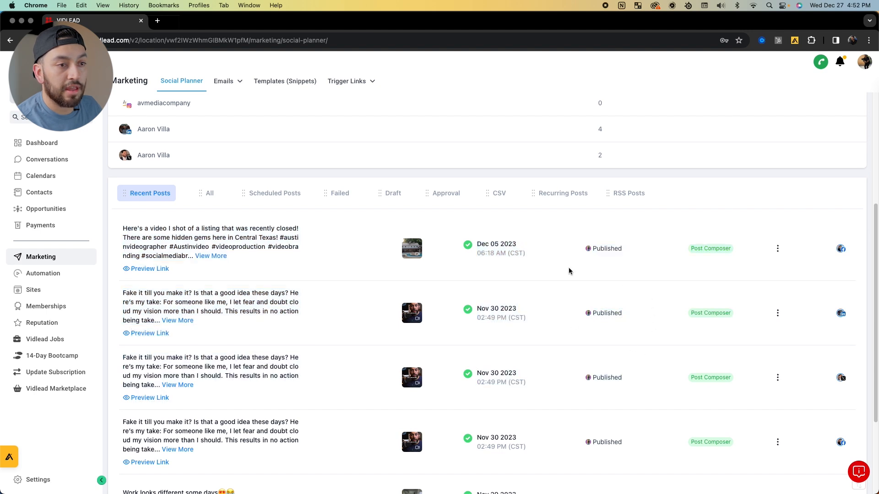
Examine the captions, publishing dates and target social accounts of the recent posts in the Social Planner.
drag(843, 260, 121, 226)
scroll(279, 270, down, 2)
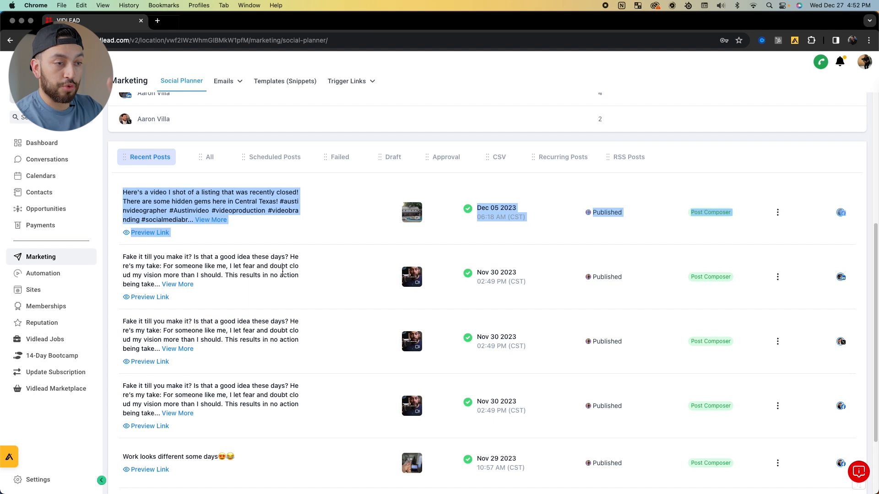
click(333, 316)
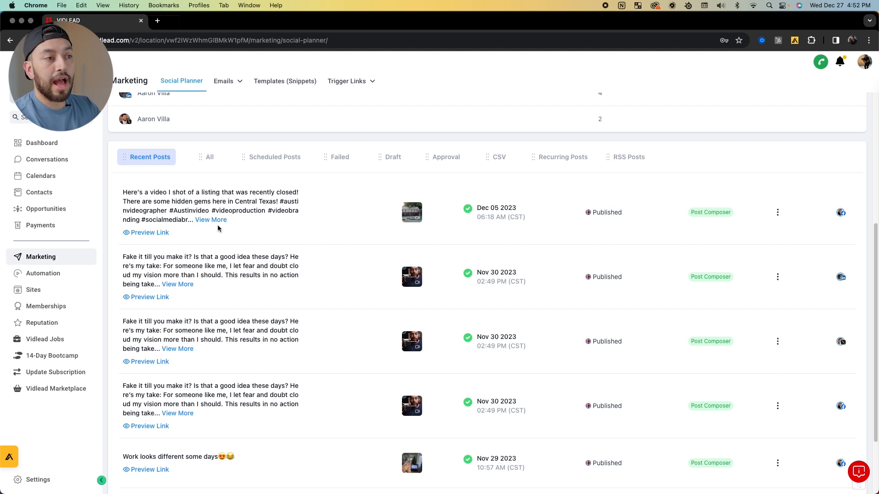
scroll(215, 229, up, 3)
scroll(192, 323, down, 1)
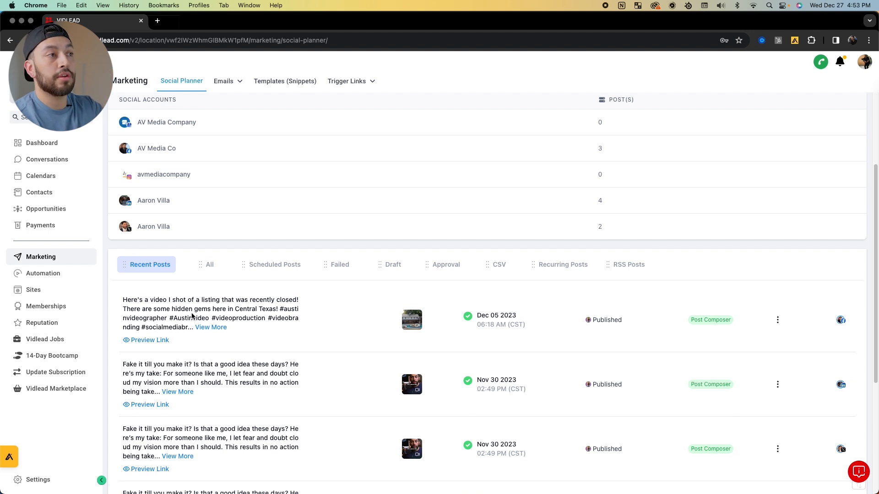
drag(123, 301, 228, 327)
click(425, 324)
scroll(425, 322, down, 1)
scroll(350, 337, down, 1)
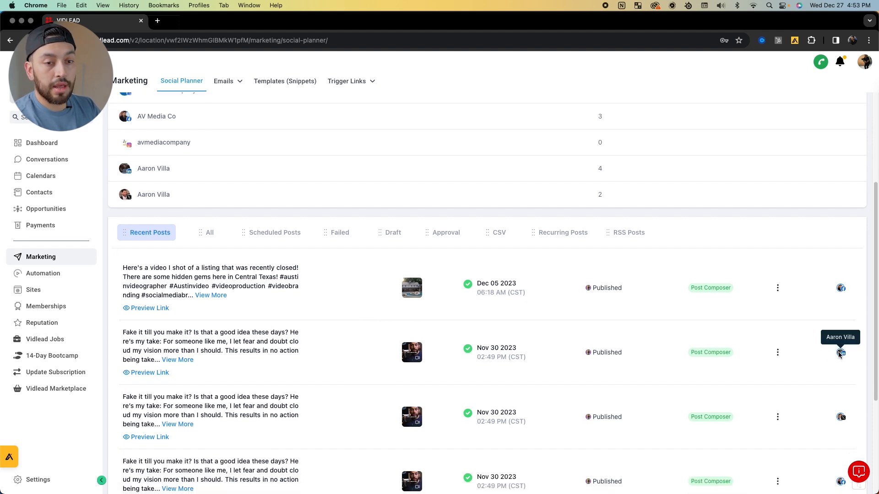
scroll(742, 366, down, 5)
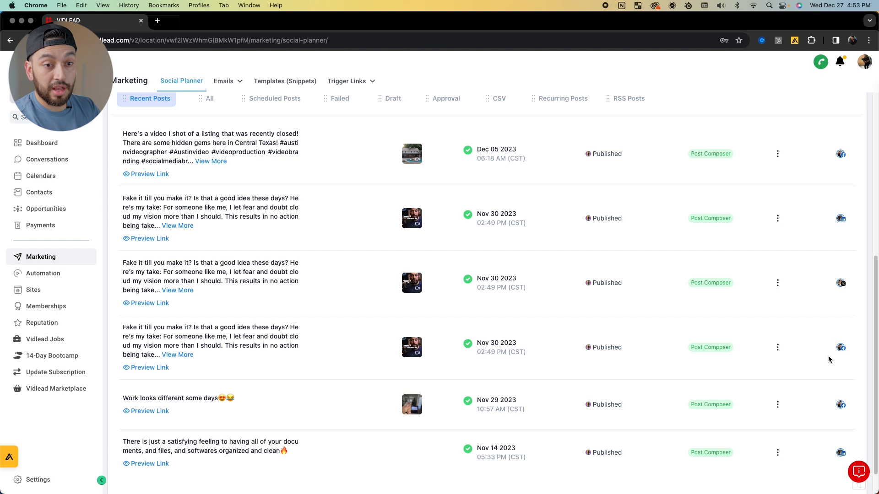
scroll(755, 359, down, 2)
scroll(367, 428, up, 2)
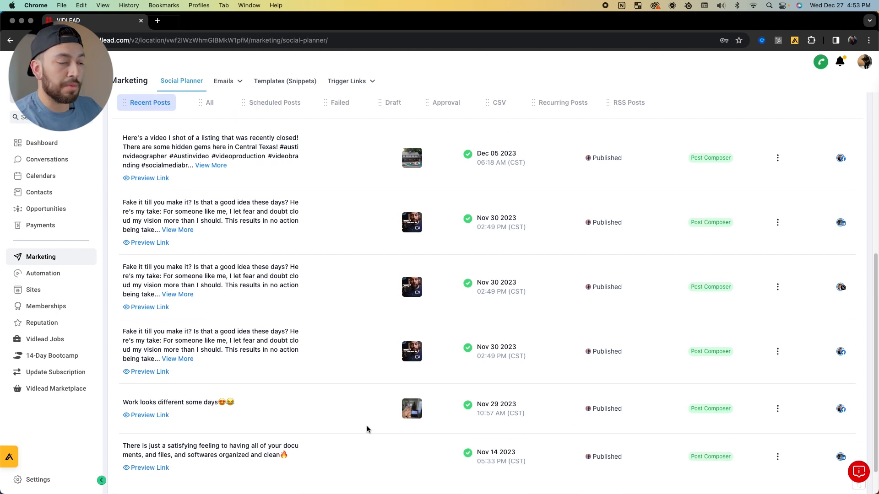
scroll(366, 392, up, 12)
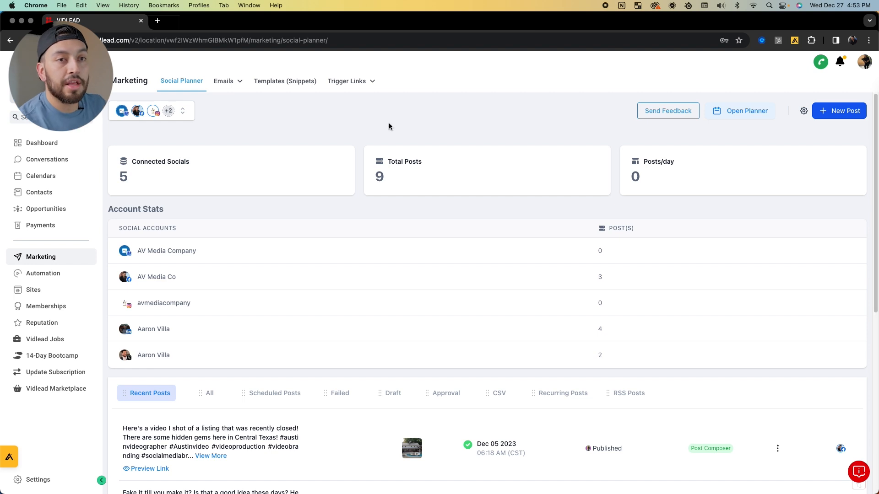
Create a new social post and select all connected accounts as targets except the AV Media Company Google business account.
click(830, 114)
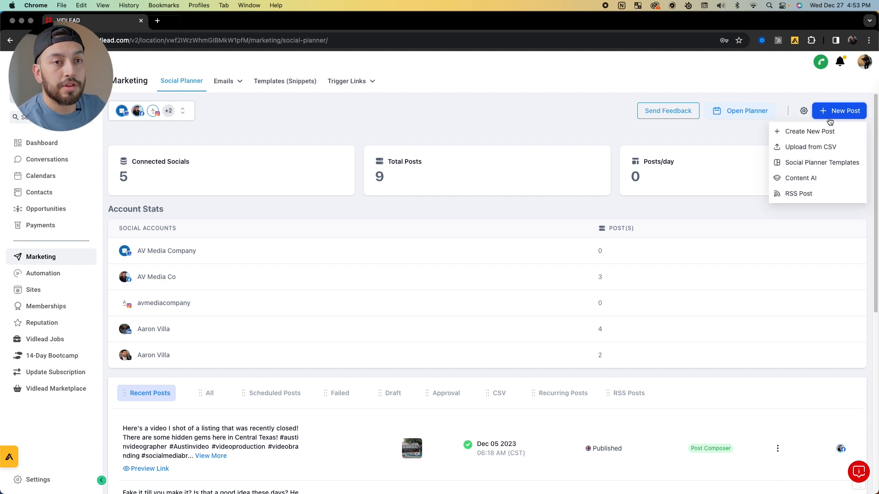
click(799, 132)
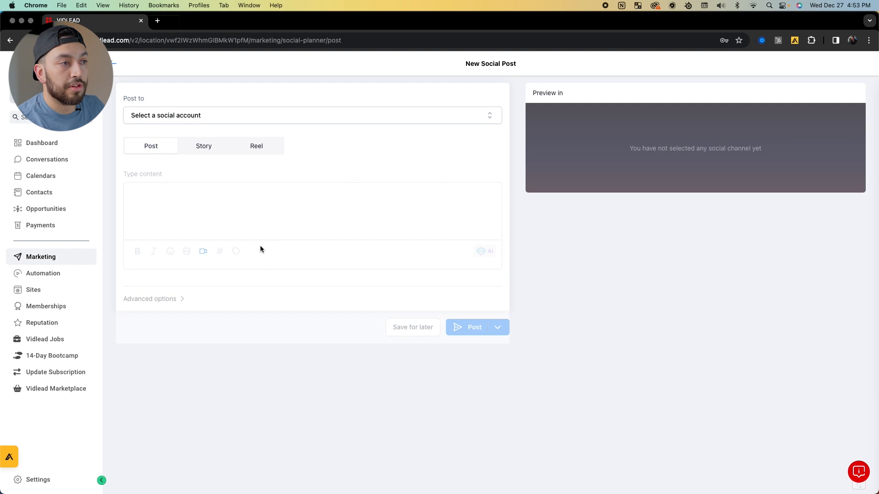
click(200, 119)
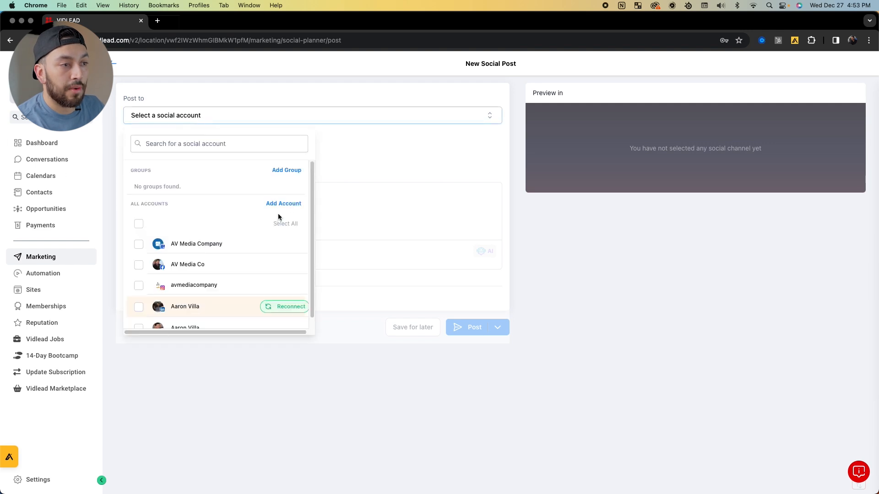
click(138, 223)
scroll(185, 222, down, 2)
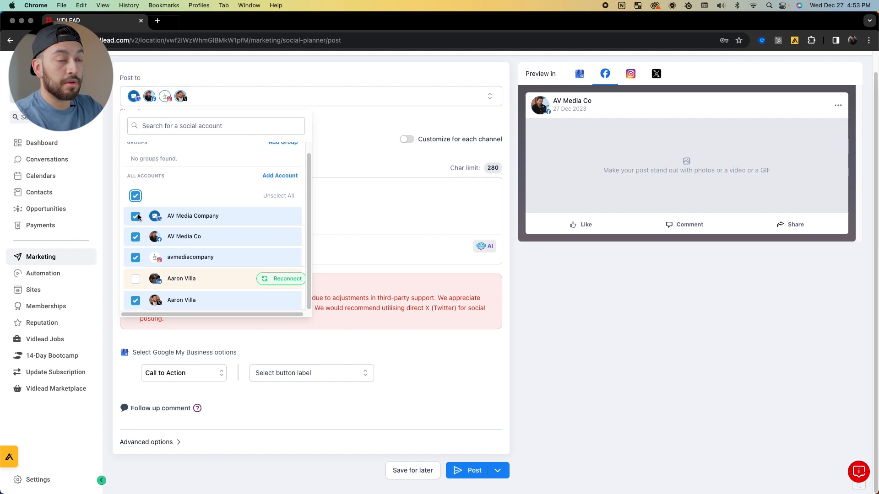
click(136, 217)
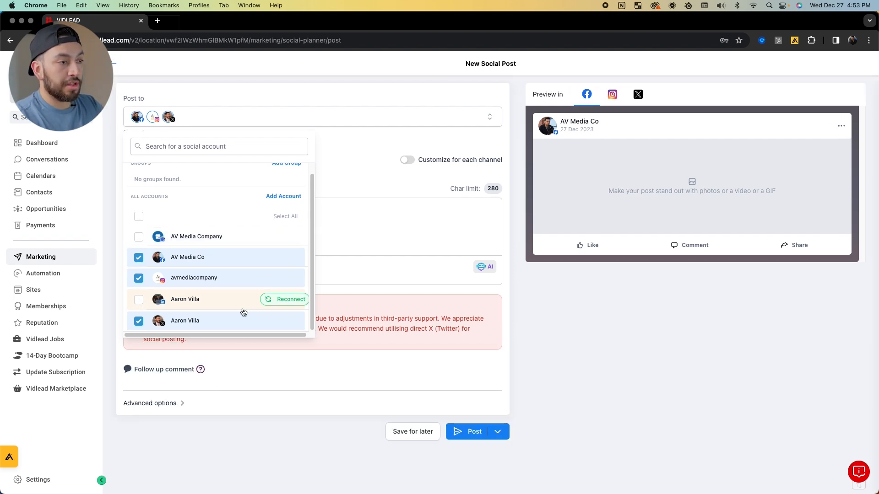
Reconnect the expired LinkedIn account by signing in with the saved credentials and allowing LeadConnector access, and dismiss the profile selection.
click(291, 300)
click(404, 305)
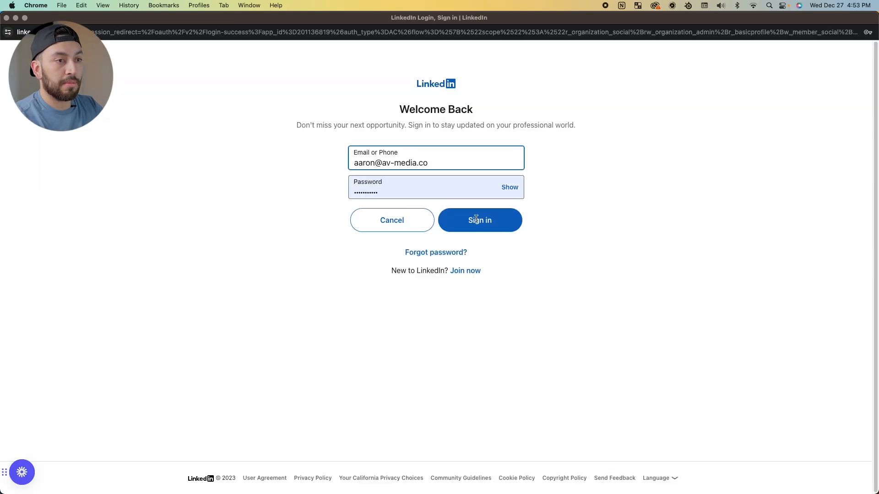
click(478, 221)
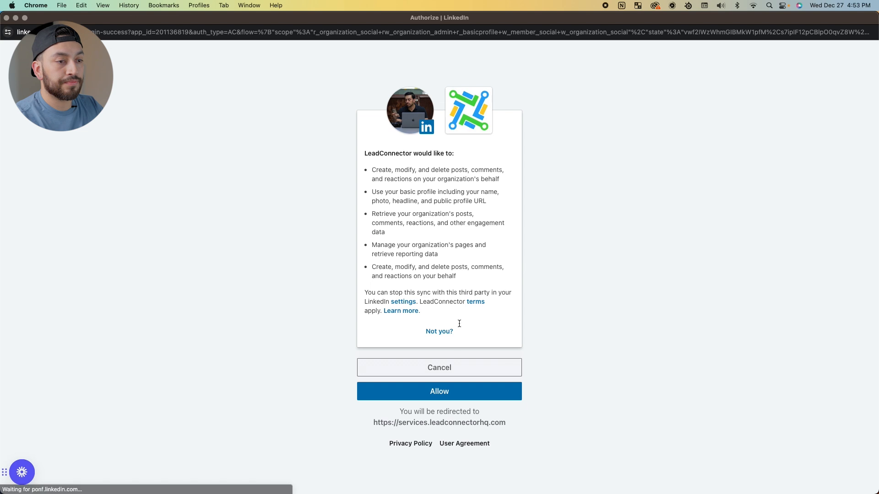
click(452, 387)
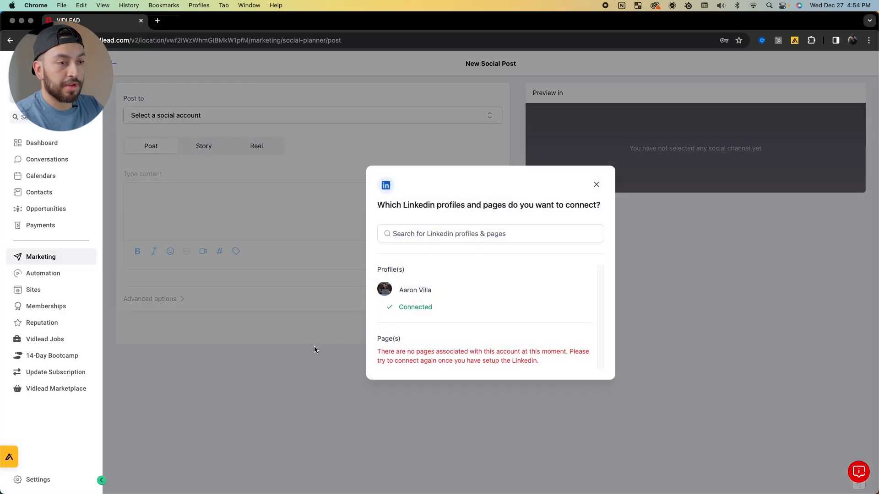
click(596, 185)
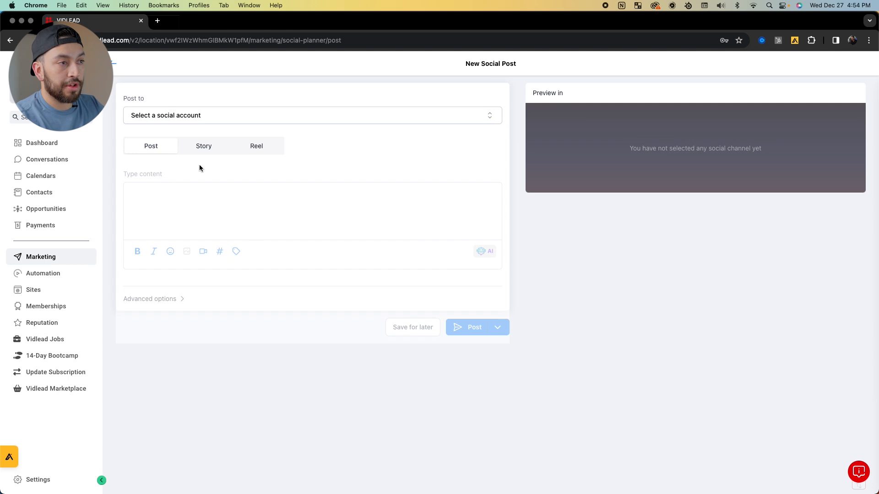
Reselect every social account for the post, leaving out AV Media Company.
click(161, 120)
click(138, 226)
click(136, 247)
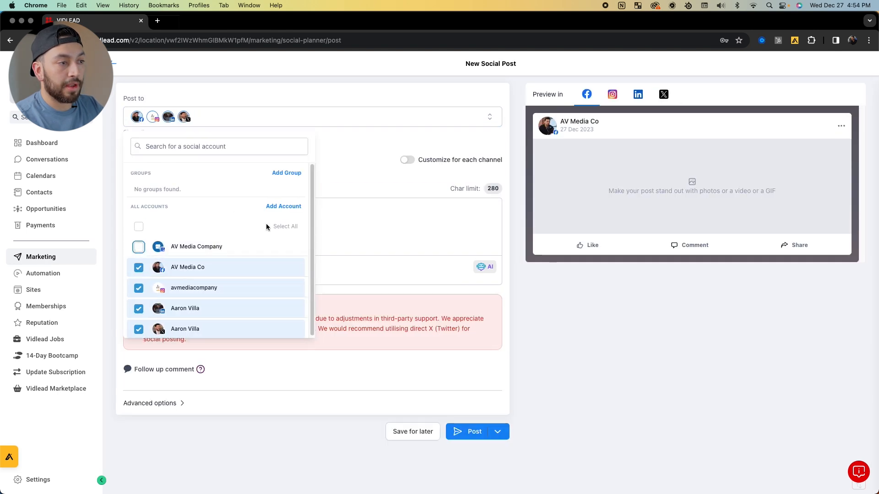
click(348, 254)
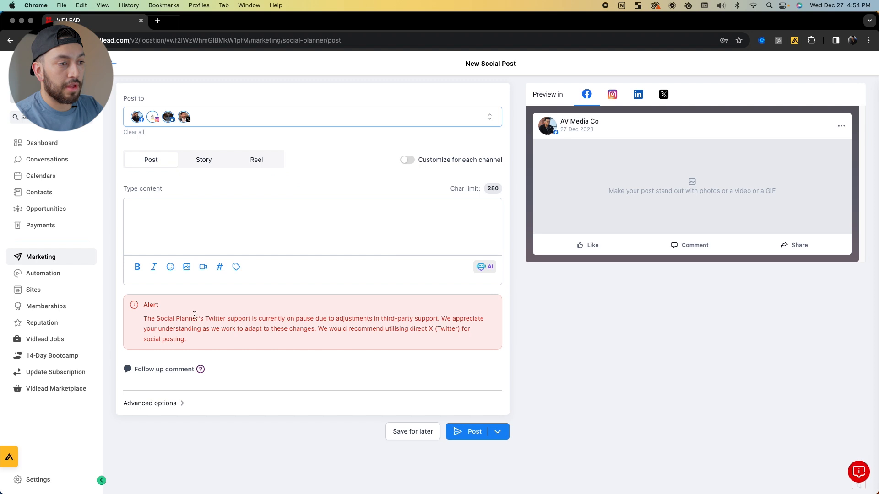
Read the alert about Twitter support and remove the X account from the post's targets.
click(196, 220)
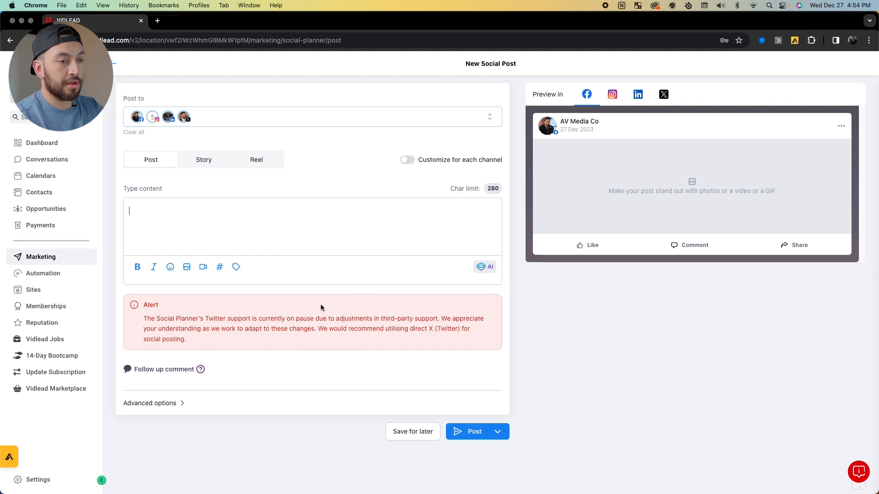
drag(210, 342, 244, 347)
click(246, 347)
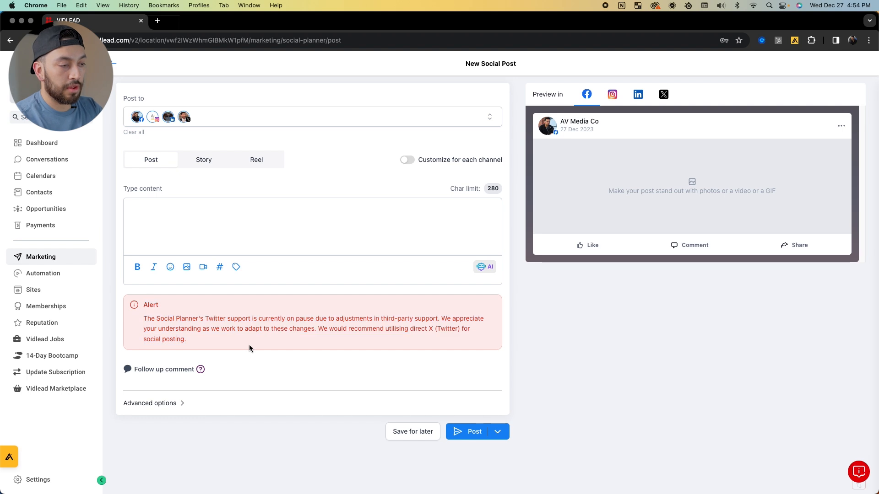
click(141, 124)
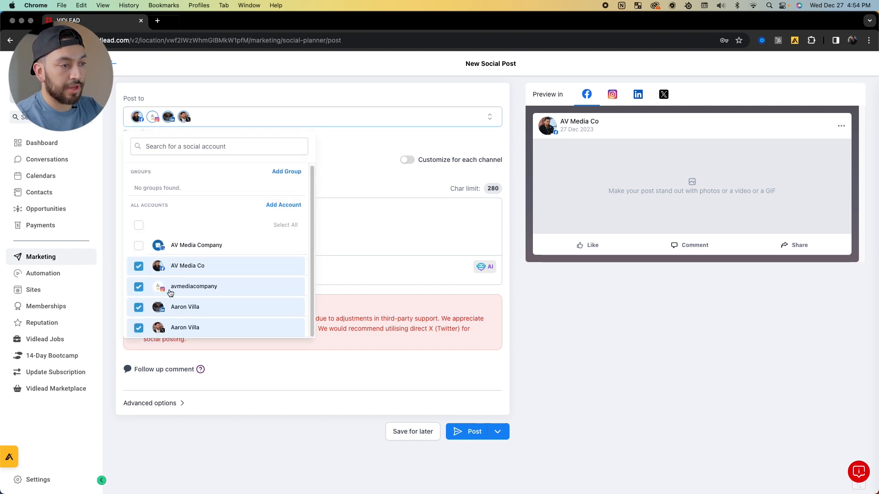
click(138, 327)
click(348, 237)
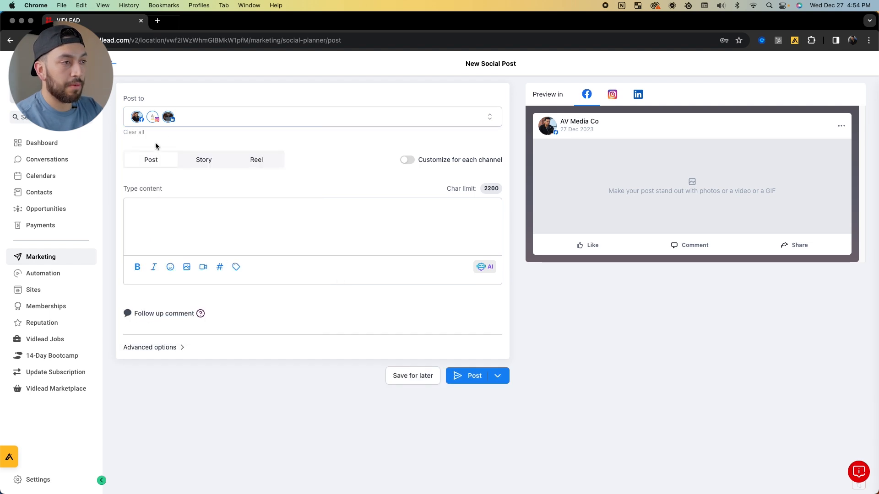
Enable separate customization for each channel, check the Instagram version and return to the Facebook version.
click(410, 161)
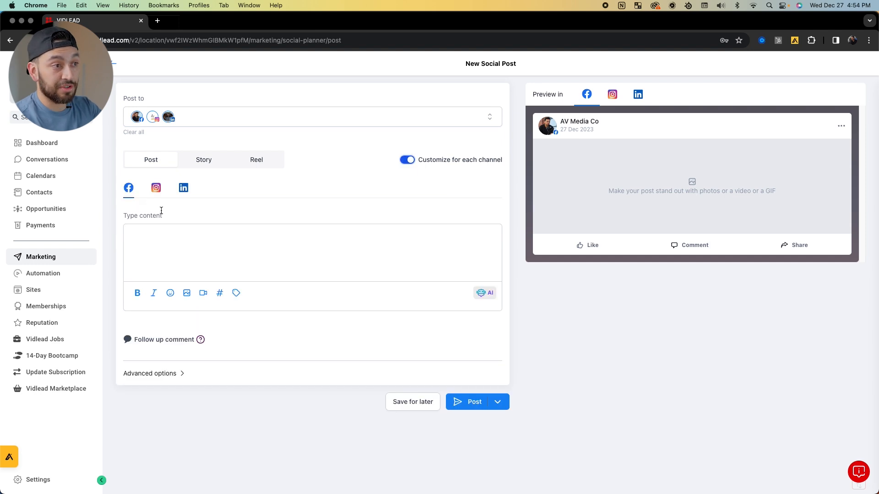
click(155, 188)
click(125, 193)
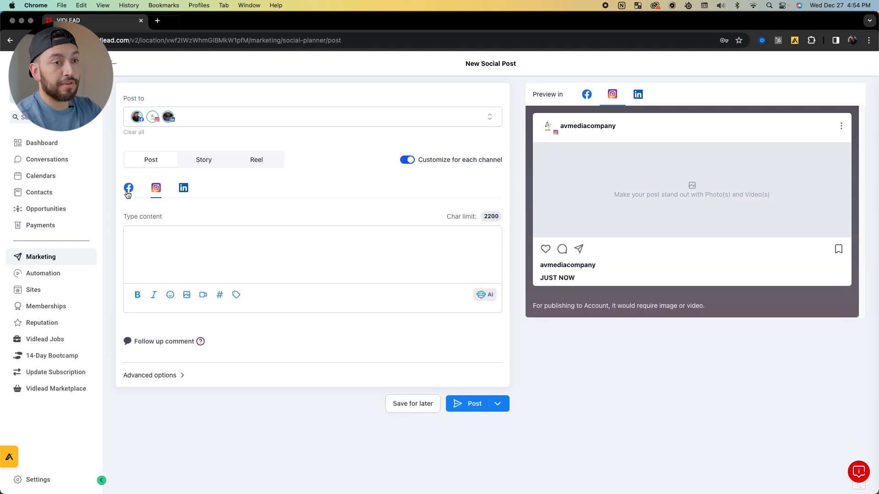
Attach the studio photo with the empty folding chair from the media library's AV Media Website Assets > Images folder to the Facebook post.
click(186, 293)
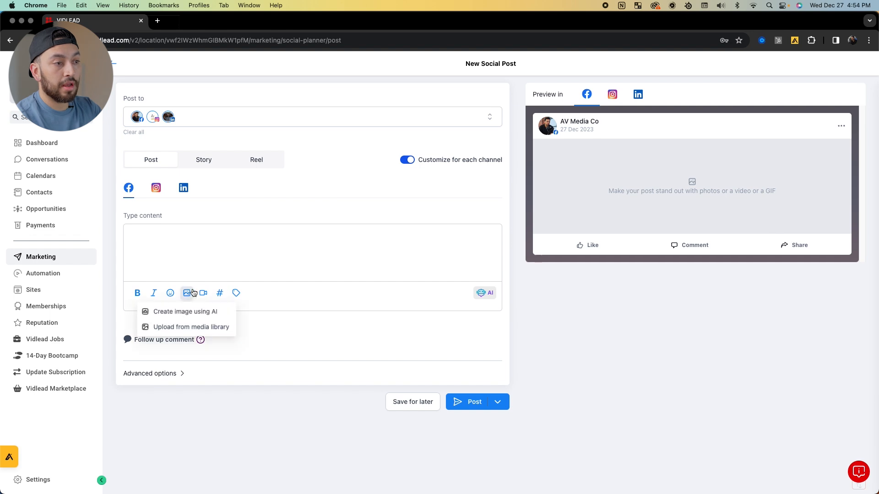
click(206, 327)
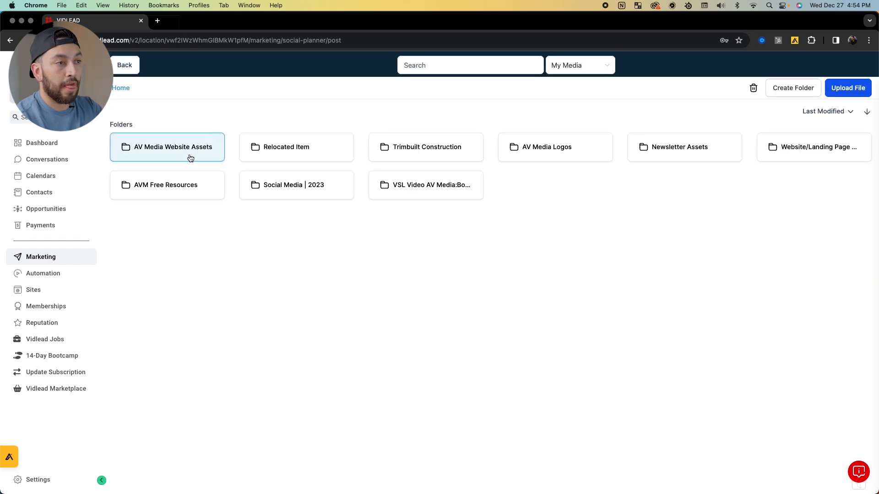
double_click(191, 158)
double_click(179, 156)
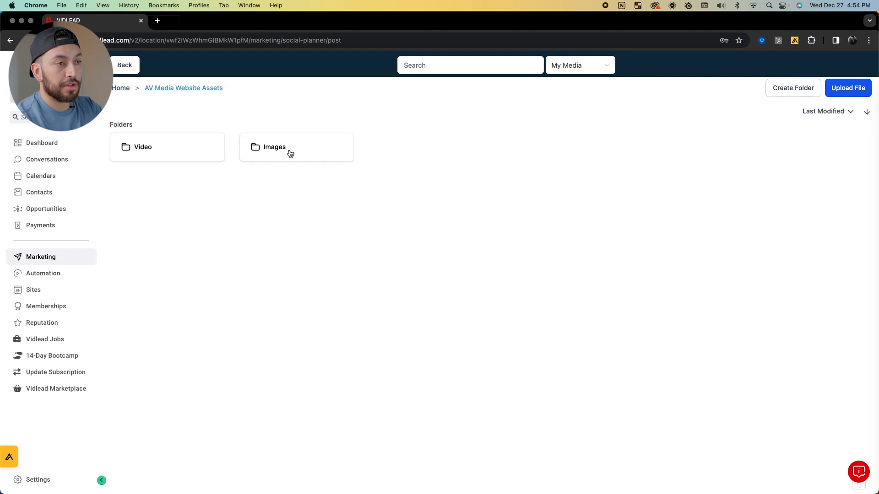
double_click(290, 153)
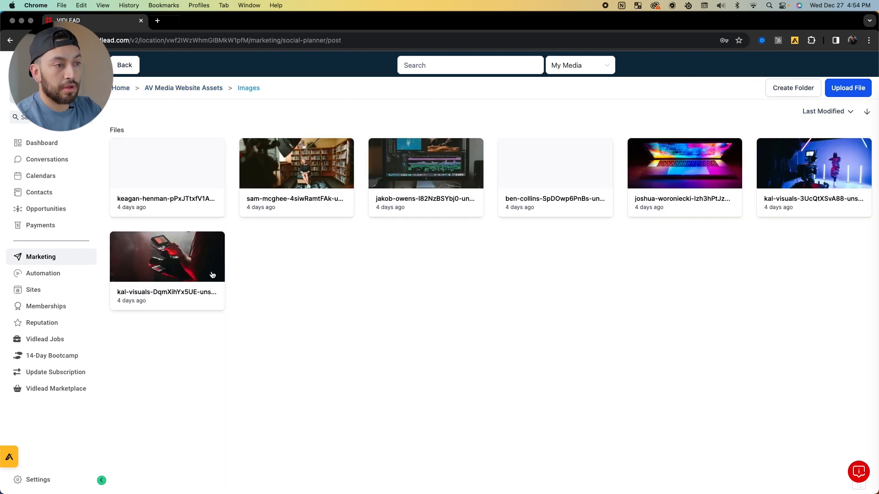
click(157, 174)
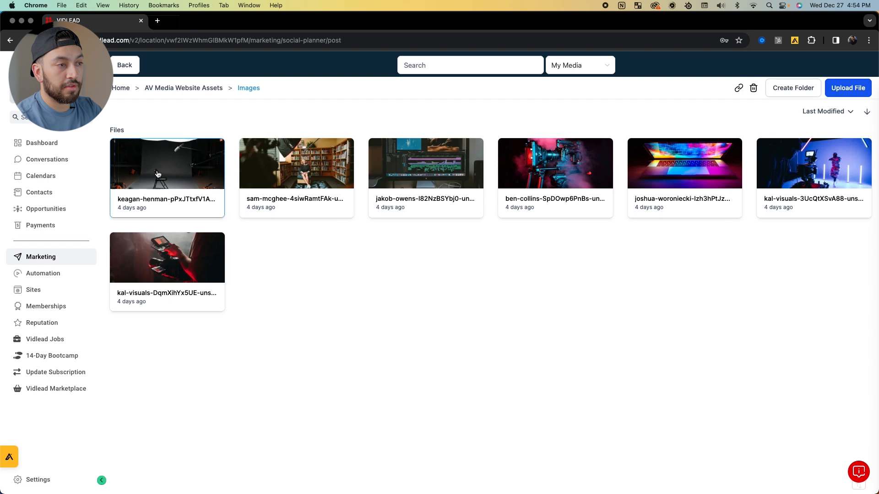
double_click(158, 174)
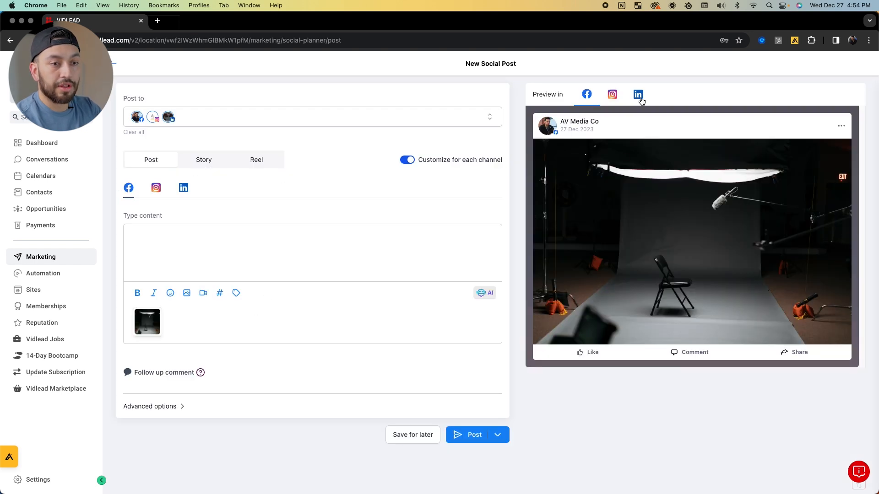
Begin the Facebook caption with "Hey! Im taking on 3 new clients for the month of January".
click(169, 247)
text(Hey ! Im taking on)
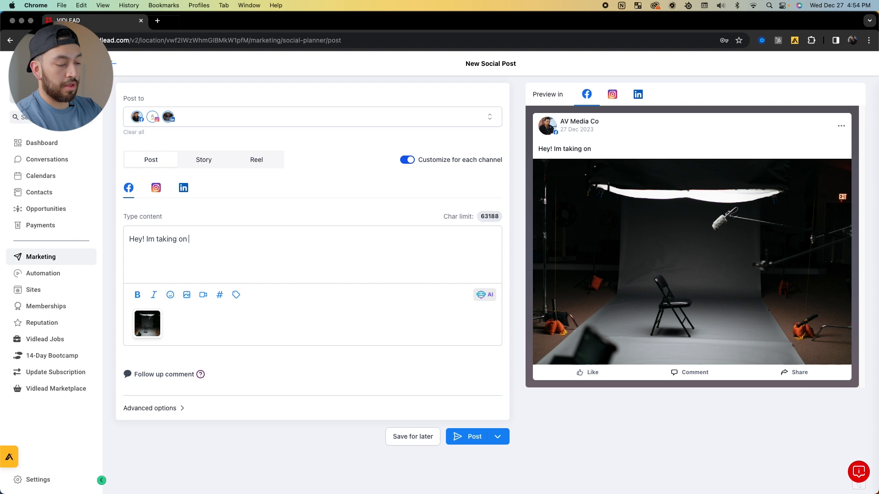
text( 3 new client)
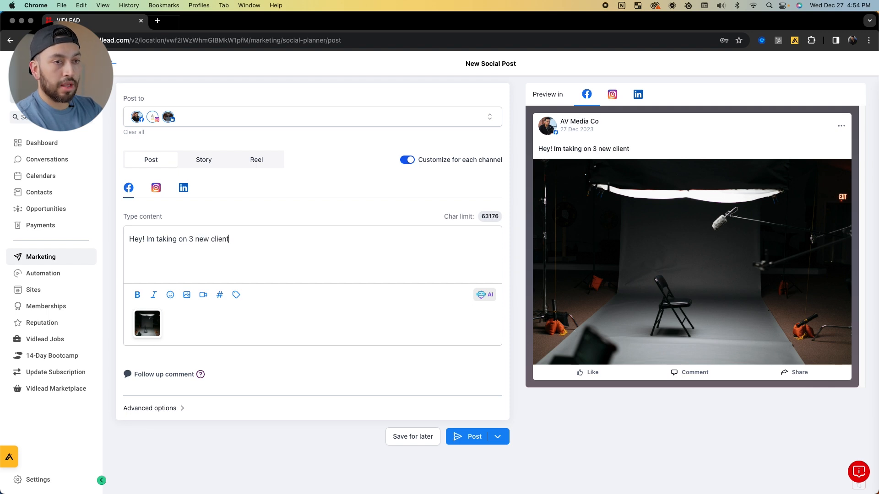
text(s for the mo)
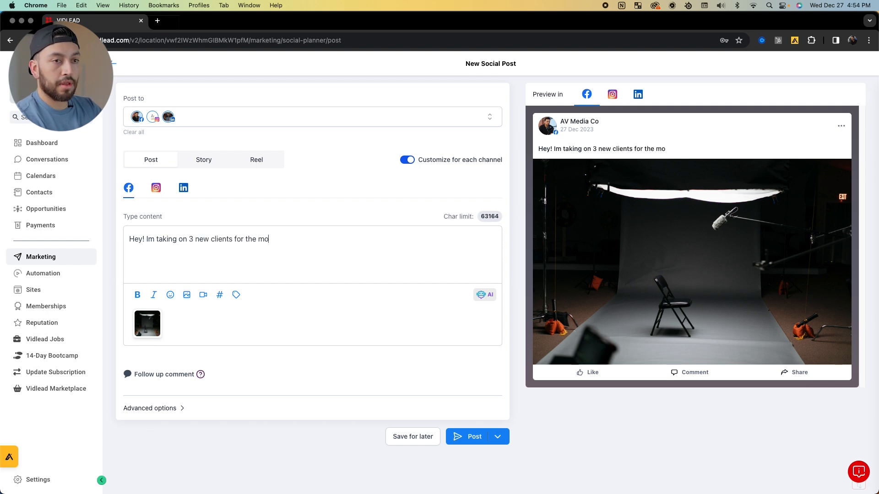
text(nth of January )
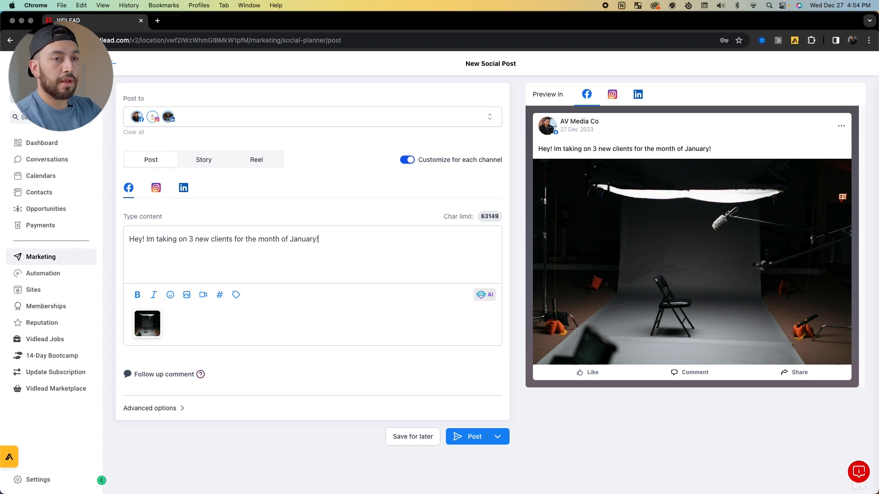
End the first caption sentence with a period and add "If you are looking to increase leads, and grow your awareness".
text( If you )
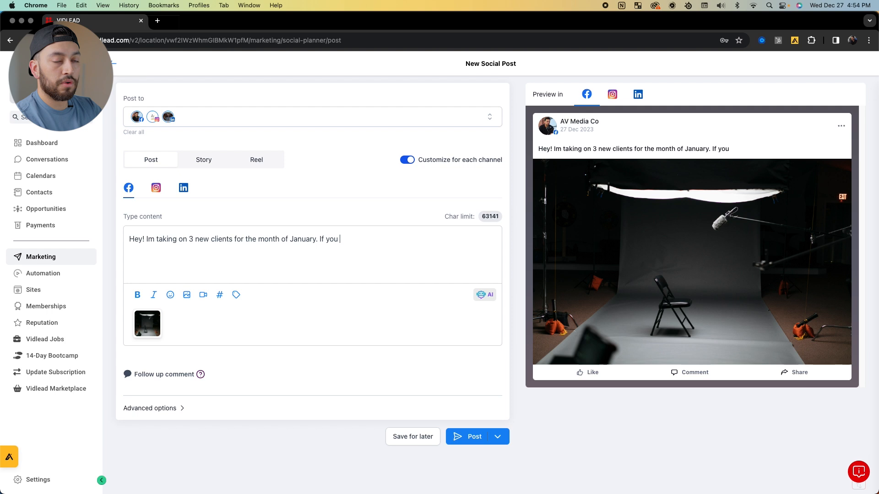
text(are looking ot )
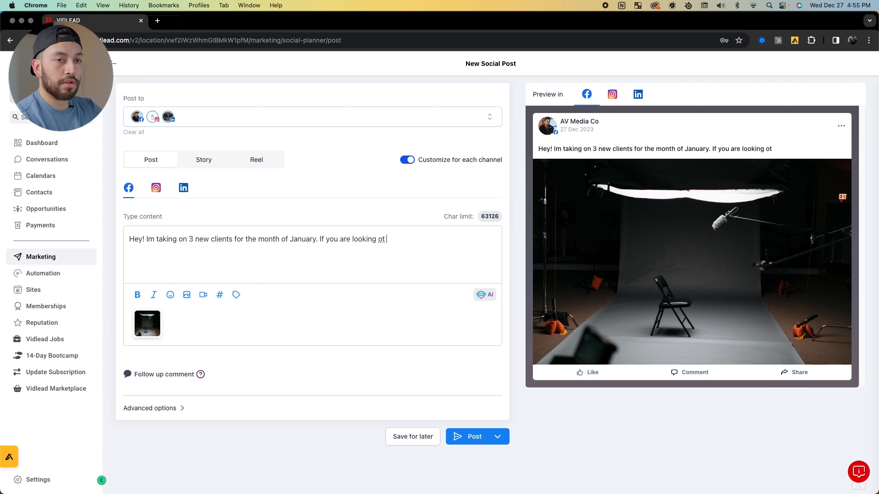
key(BackSpace)
key(BackSpace)
key(BackSpace)
text(to increase )
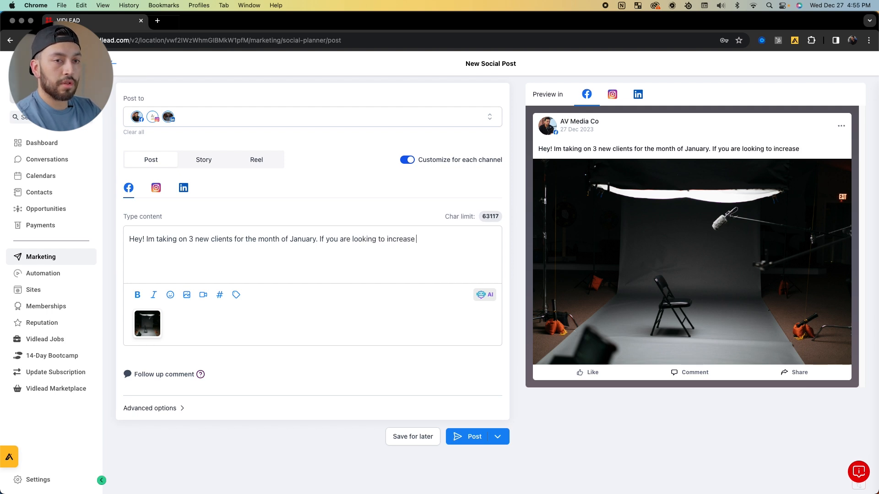
text(laed)
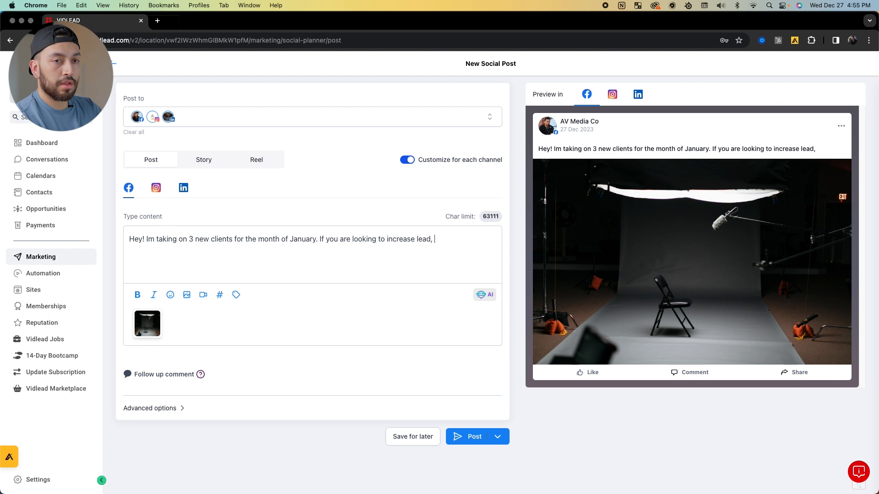
text(s, and gr)
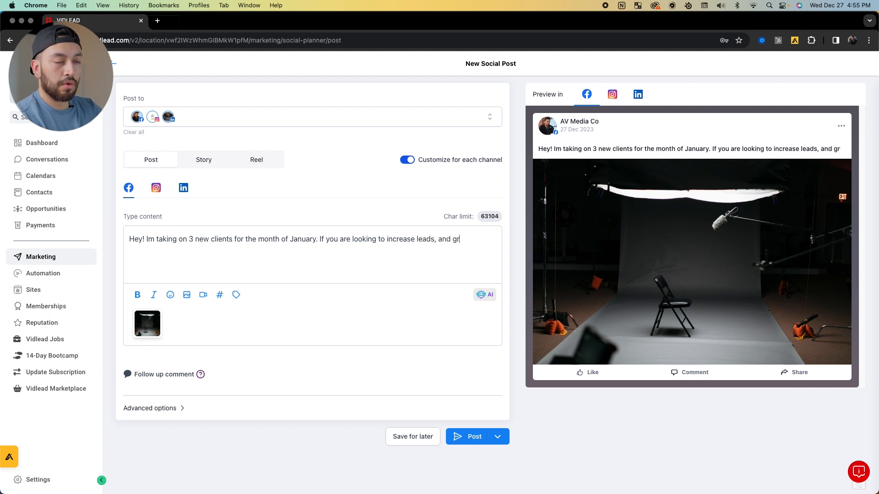
text(ow your awareness )
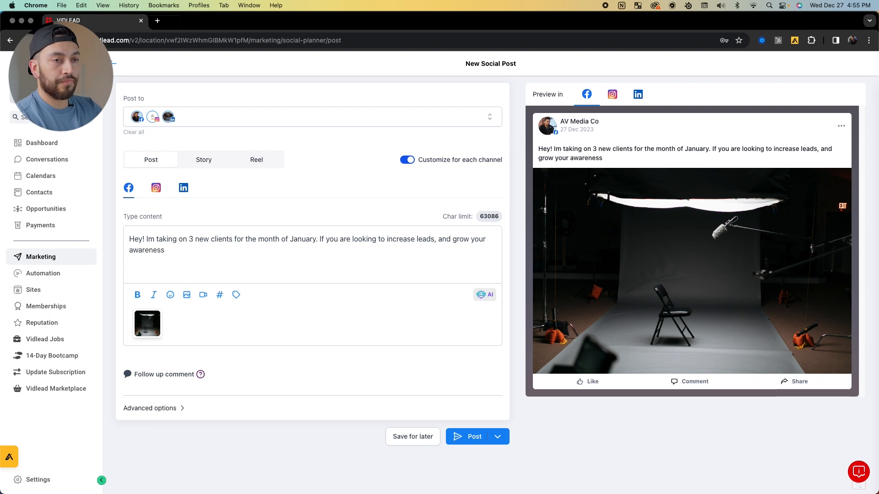
Continue the Facebook caption after "grow your awareness" with "to attract new clients,".
text(and all)
key(BackSpace)
key(BackSpace)
key(BackSpace)
key(BackSpace)
key(BackSpace)
key(BackSpace)
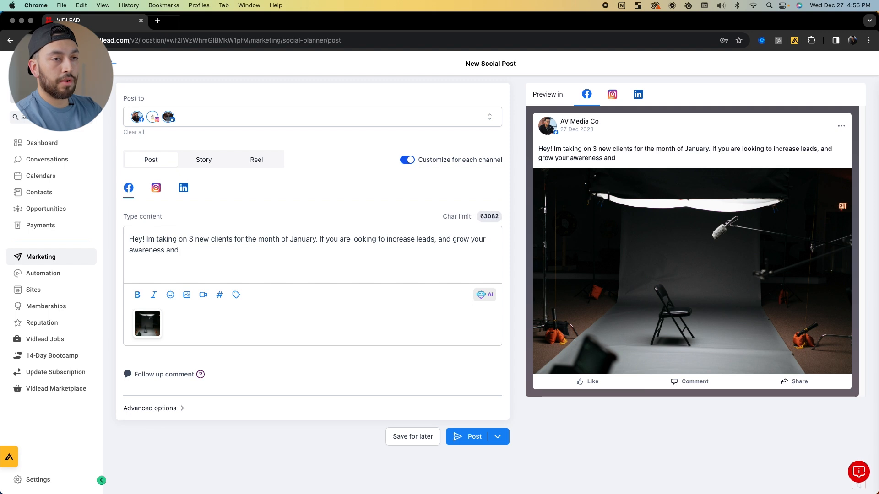
text(to attract)
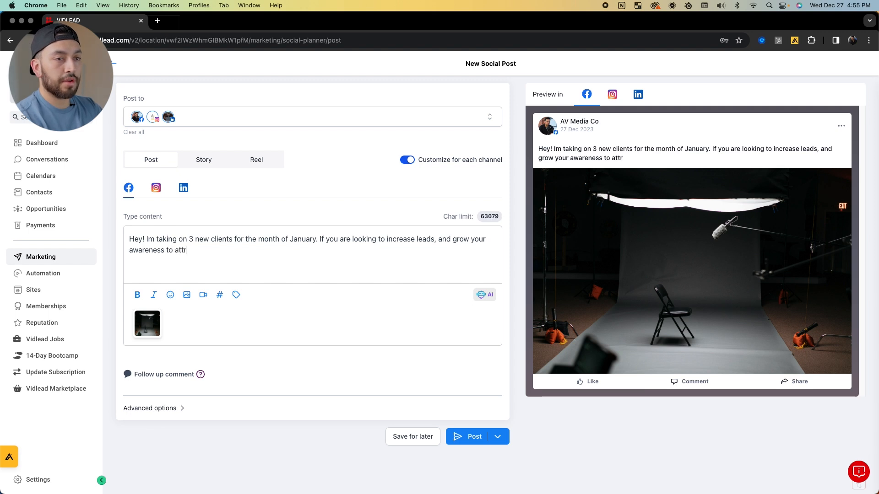
key(BackSpace)
key(BackSpace)
text(ct new cleitns)
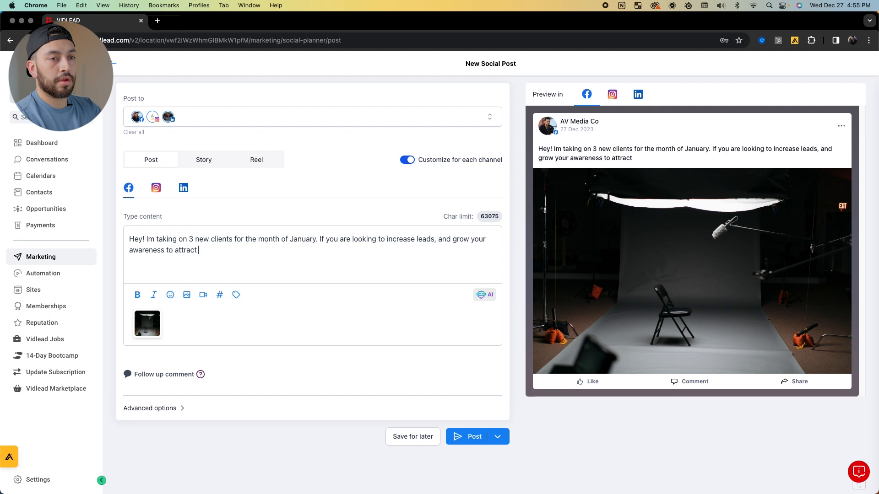
key(BackSpace)
key(BackSpace)
key(BackSpace)
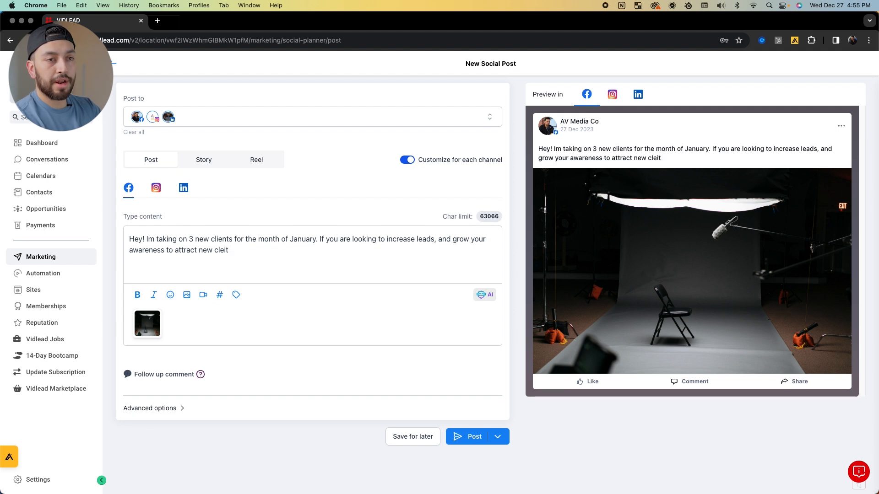
text(ients, )
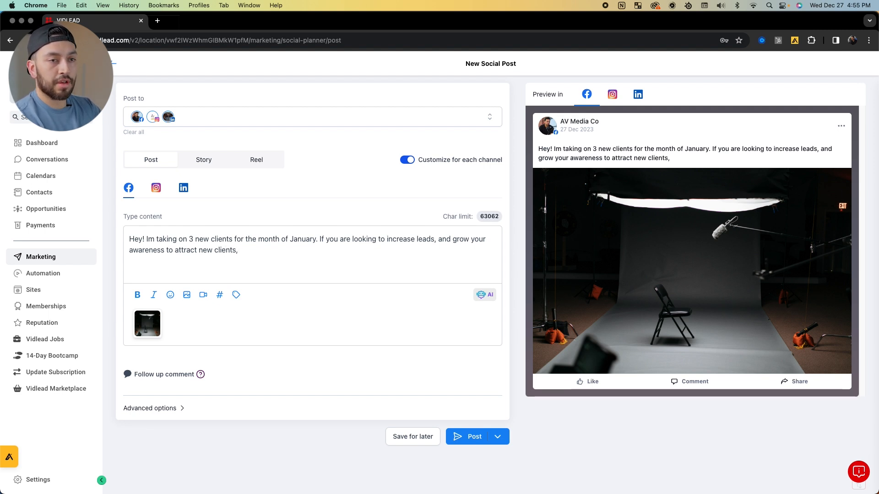
Finish the Facebook caption with the call to action "Comment on this post and we will reach out!".
text(C)
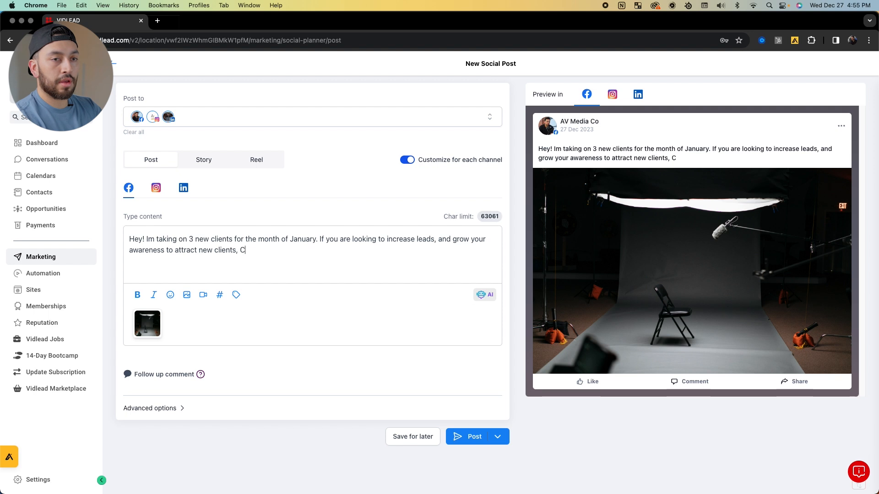
text(omment on this )
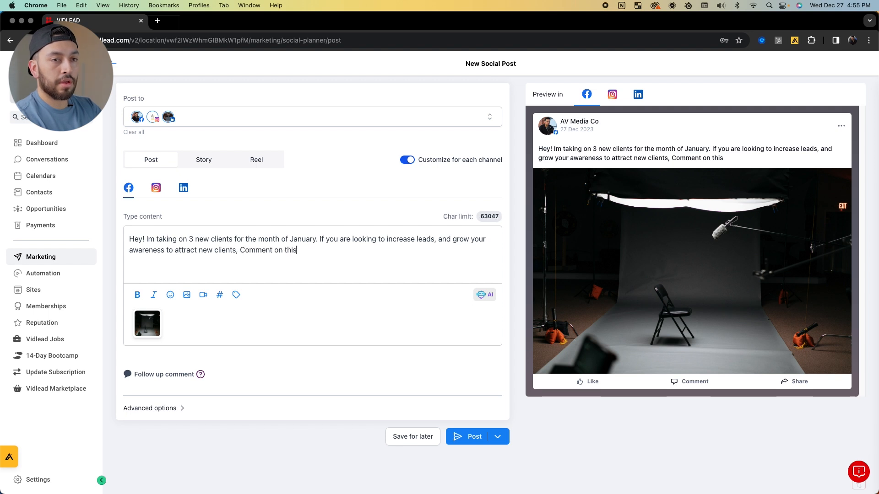
text(post and )
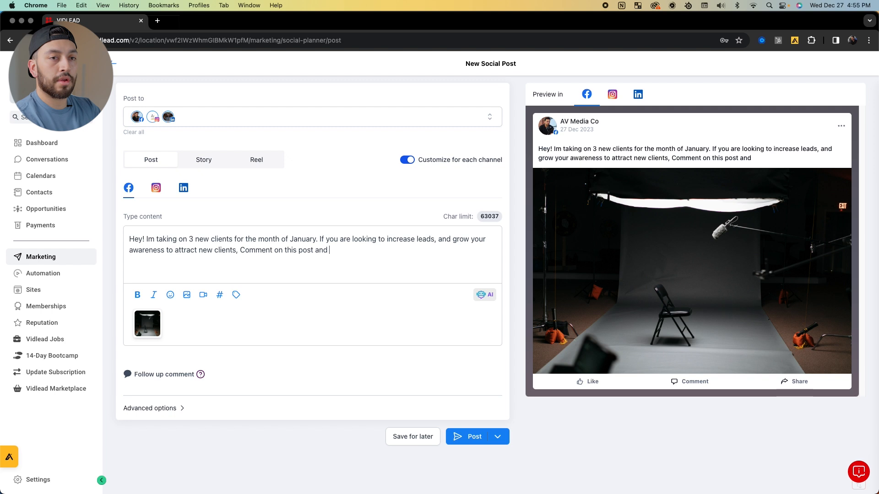
text(we will r)
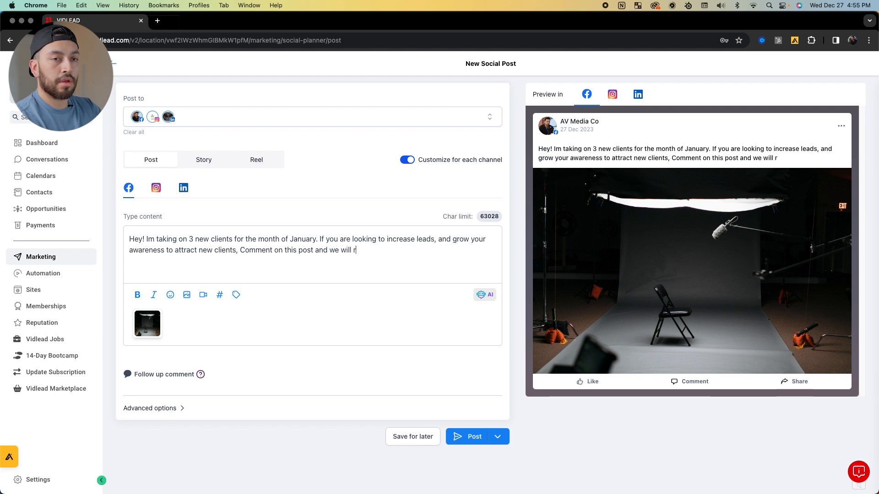
text(each out!)
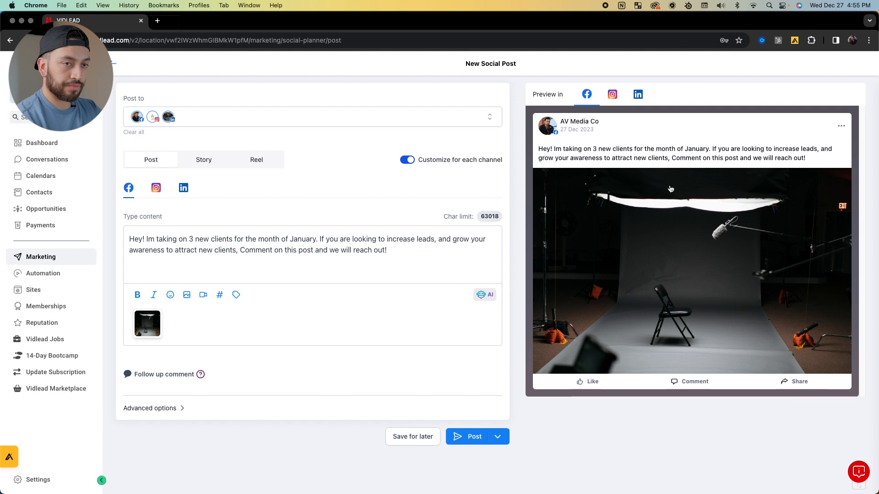
Insert "with high quality photos or videos" after "attract new clients" in the Facebook caption.
click(237, 252)
text(wit)
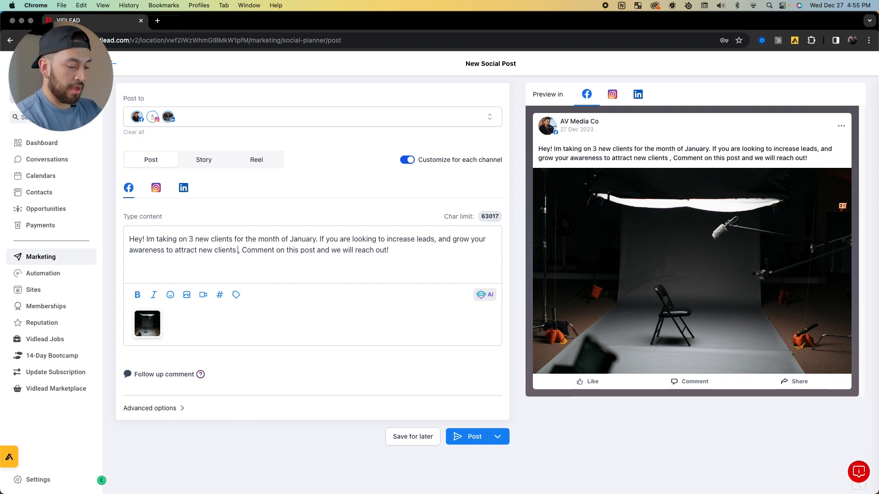
text(h high qulai)
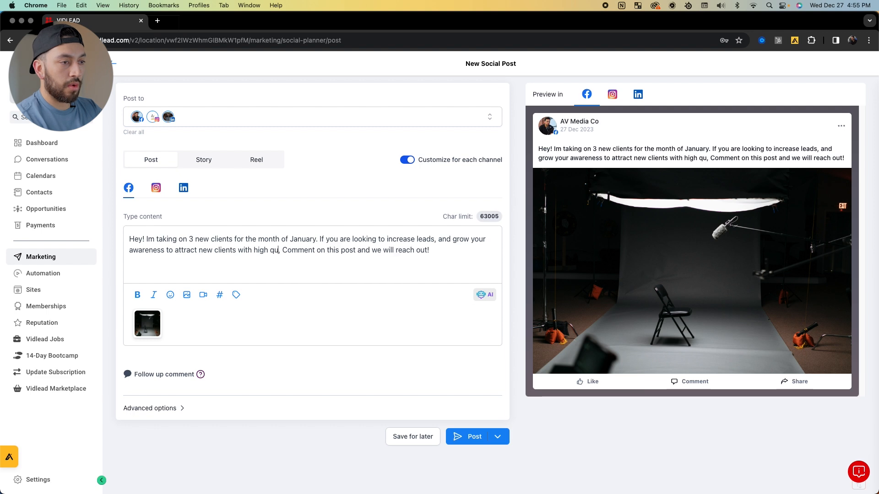
key(BackSpace)
key(BackSpace)
key(BackSpace)
text(ality ph)
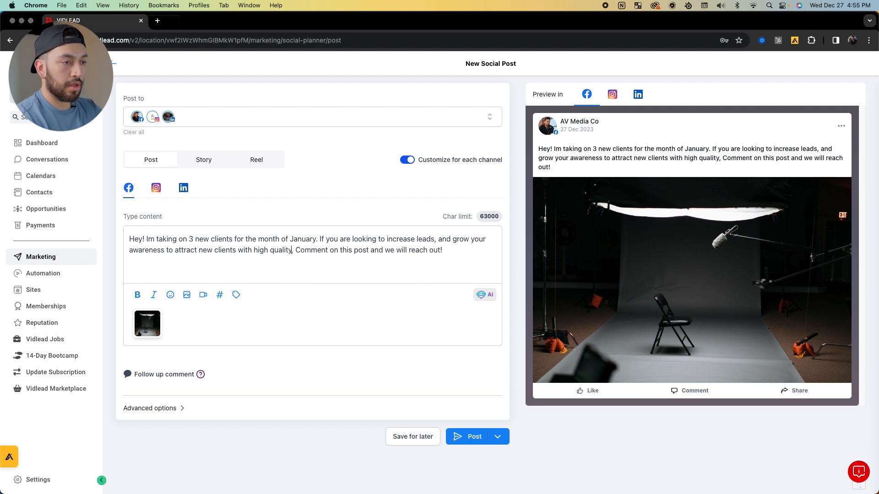
text(otos and)
key(BackSpace)
key(BackSpace)
key(BackSpace)
text(or videos)
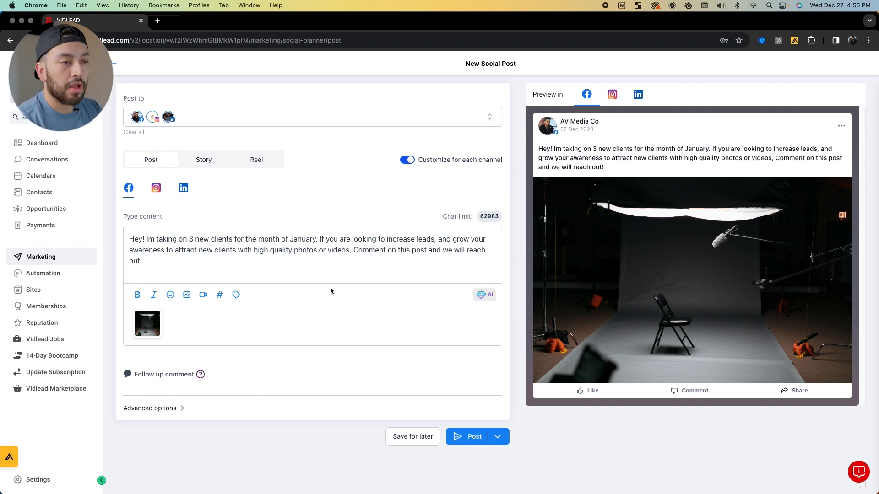
Insert the keyword "NEW" in quotation marks after the word "Comment" in the caption.
click(389, 250)
text(")
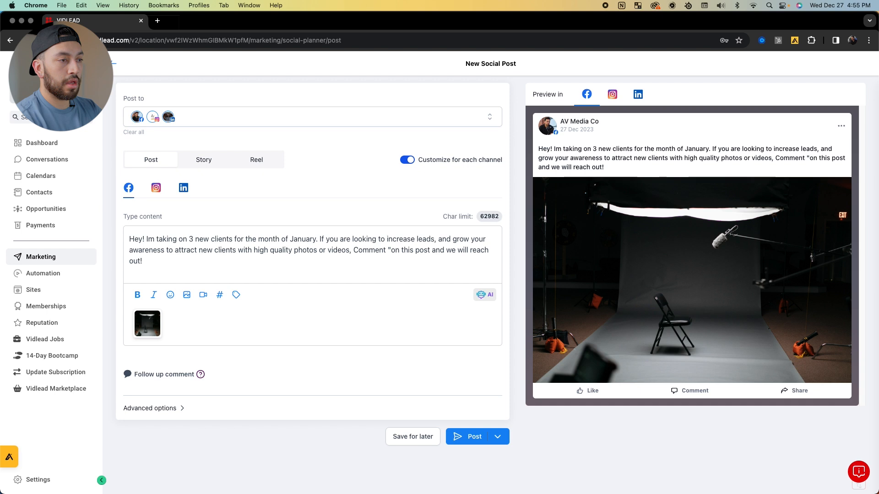
text(NEW)
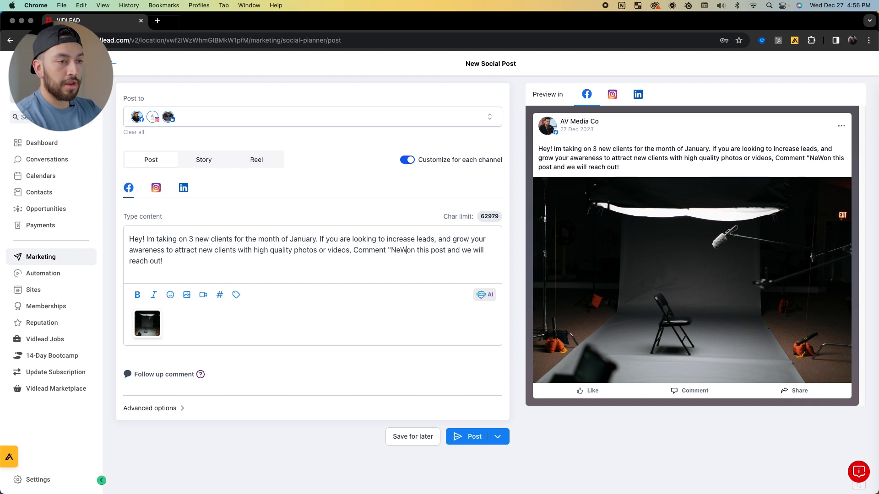
text(")
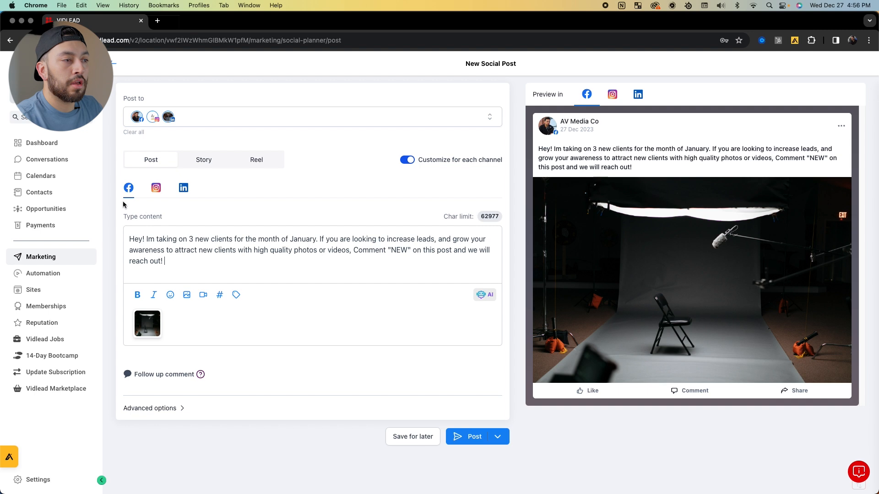
Check the Instagram and LinkedIn versions, then turn off separate customization for each channel from the Facebook version.
click(156, 189)
click(184, 192)
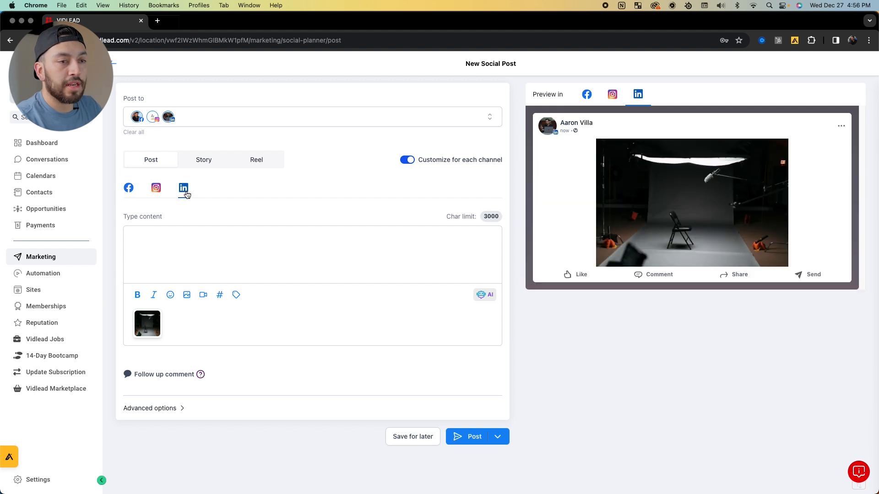
click(133, 191)
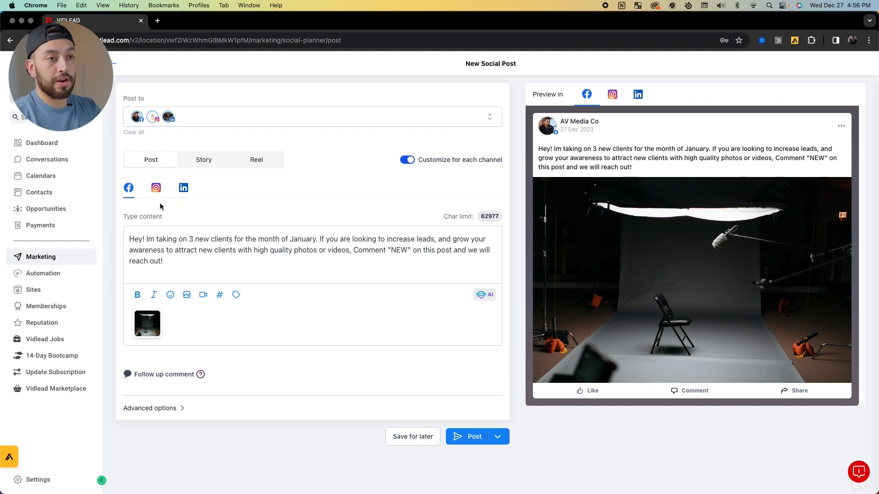
click(406, 161)
click(585, 176)
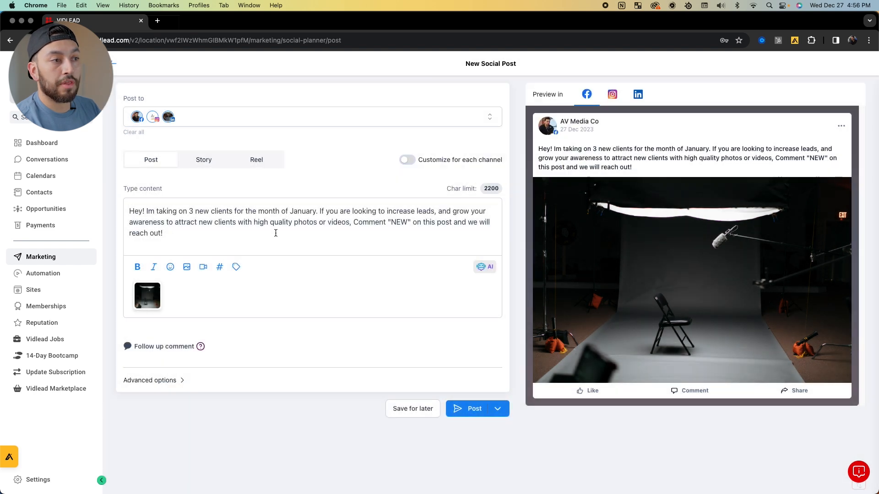
Make the phrases "3 new clients" and "month of January" bold in the shared caption.
drag(279, 233, 131, 209)
click(209, 236)
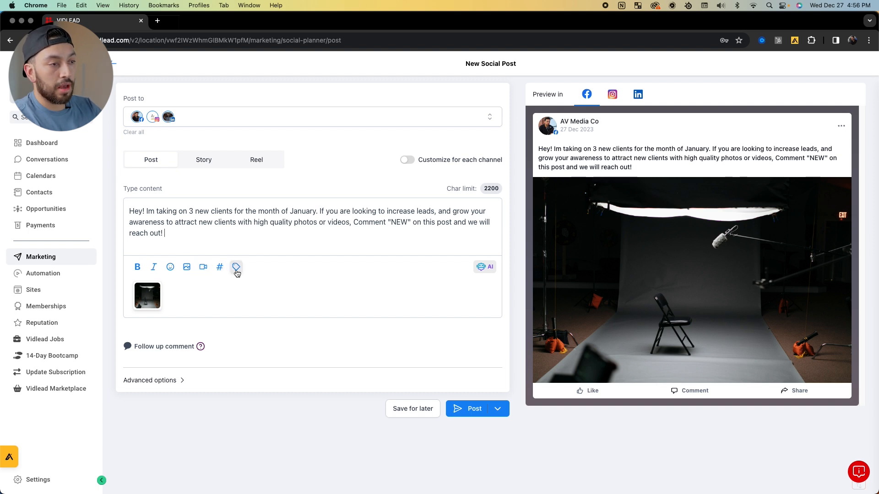
drag(190, 211, 232, 212)
click(137, 268)
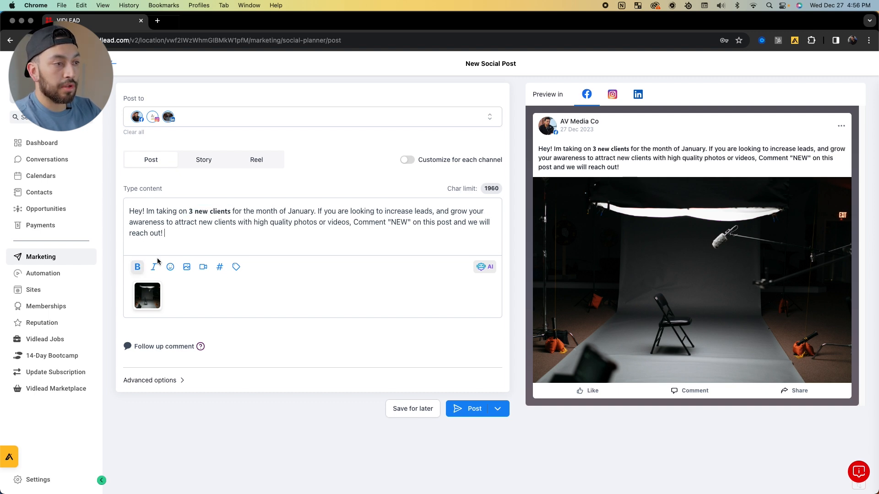
drag(256, 211, 314, 212)
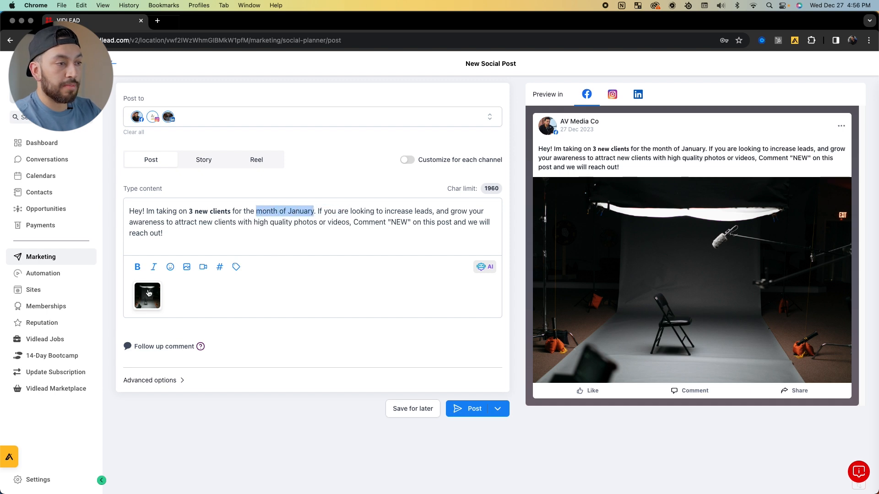
click(136, 267)
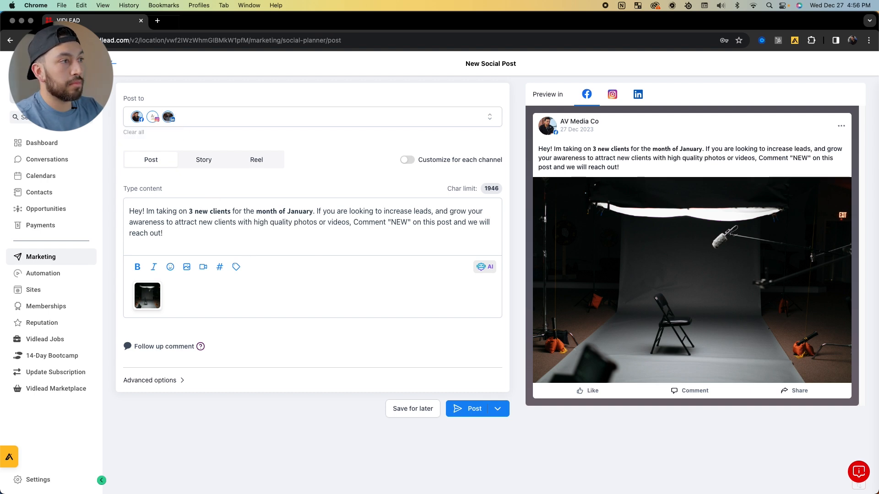
Publish the post immediately to the selected social channels and find it among the recent posts.
click(462, 411)
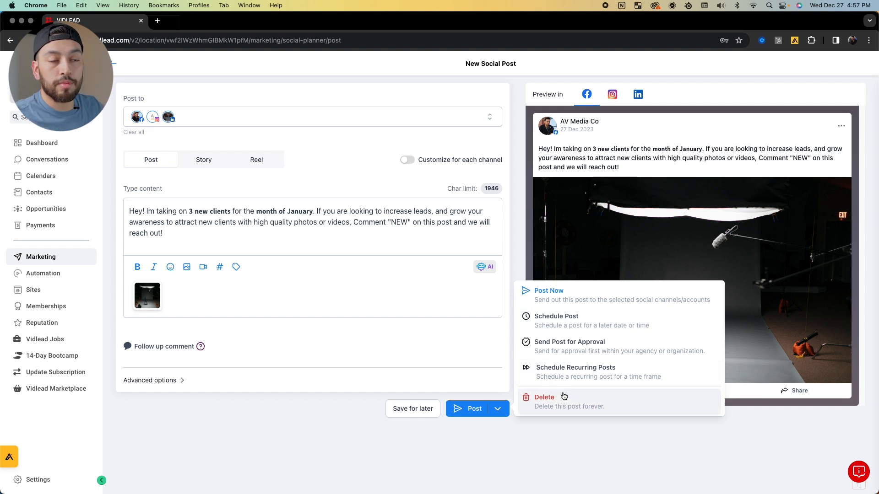
click(556, 299)
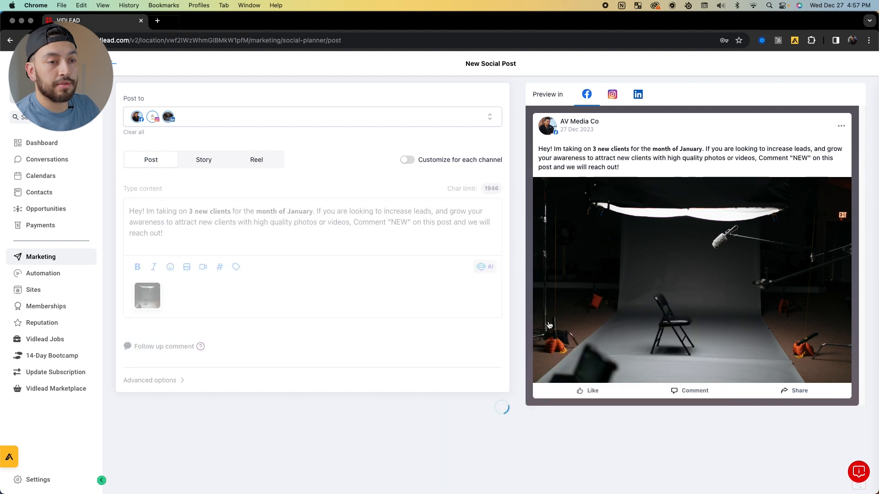
scroll(342, 356, down, 3)
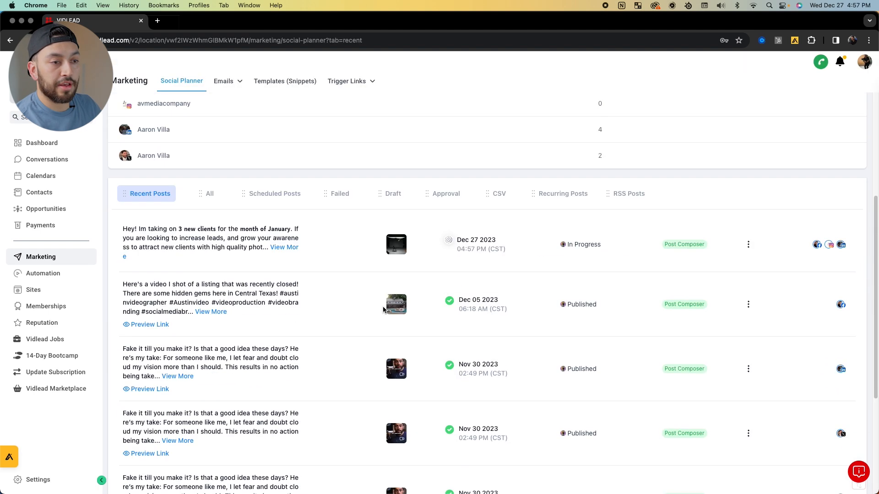
scroll(379, 306, up, 1)
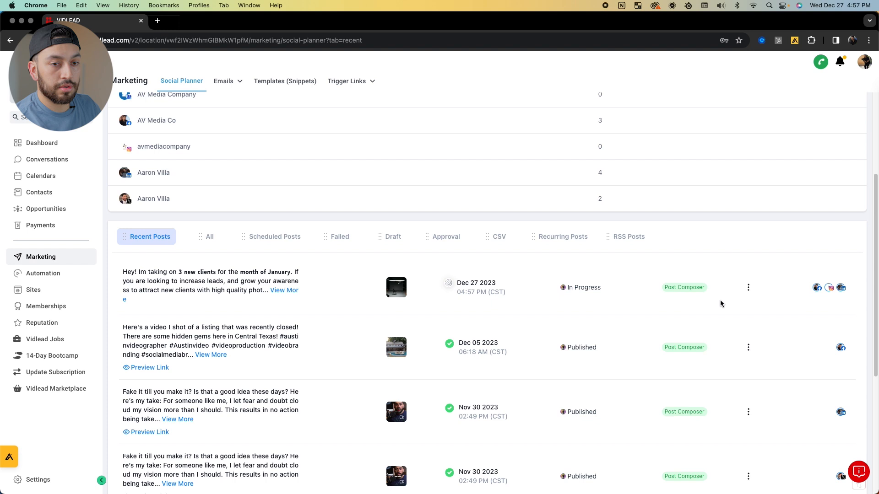
Review the new post's status, full caption, date and channels in the Recent Posts list.
drag(717, 291, 637, 289)
drag(542, 290, 634, 290)
click(621, 294)
scroll(435, 320, up, 2)
drag(124, 338, 287, 364)
click(361, 355)
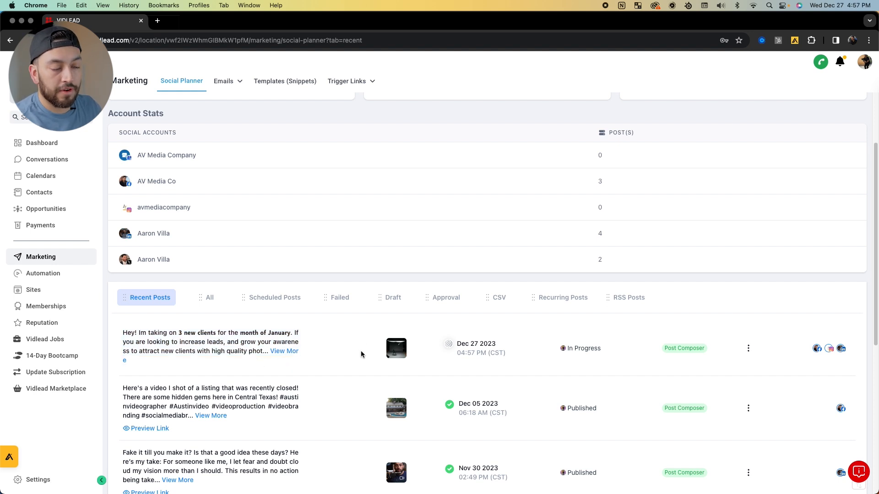
click(295, 351)
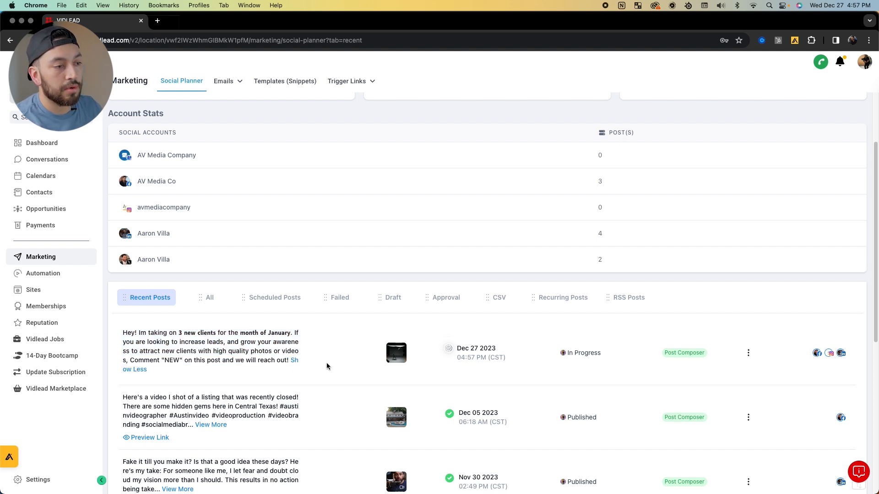
drag(361, 351, 493, 361)
click(495, 363)
drag(430, 345, 582, 356)
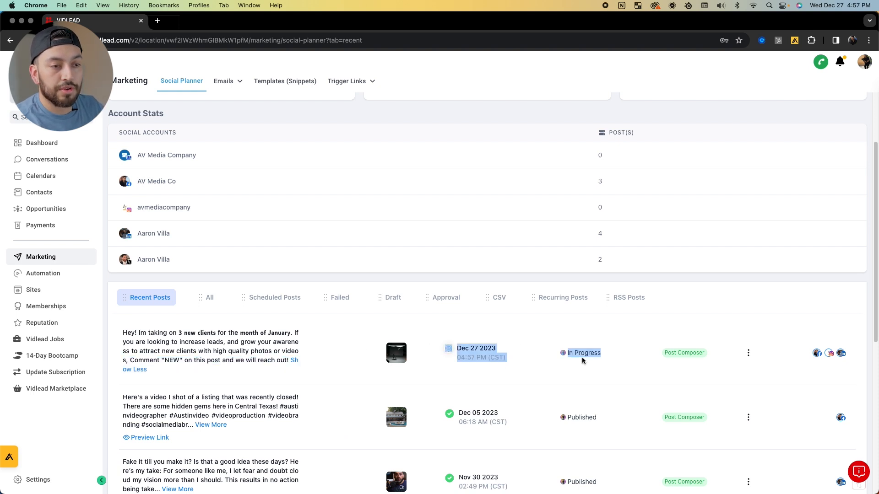
click(589, 360)
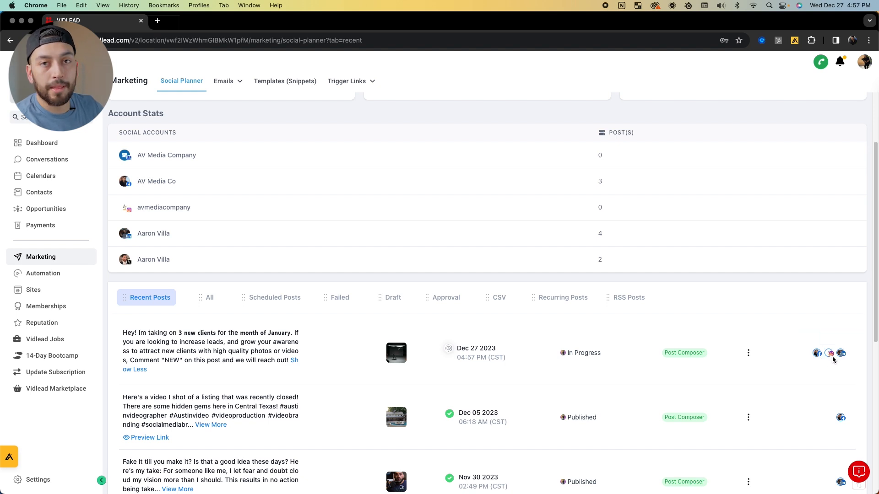
Reopen the Marketing section at its Social Planner overview.
scroll(753, 337, up, 2)
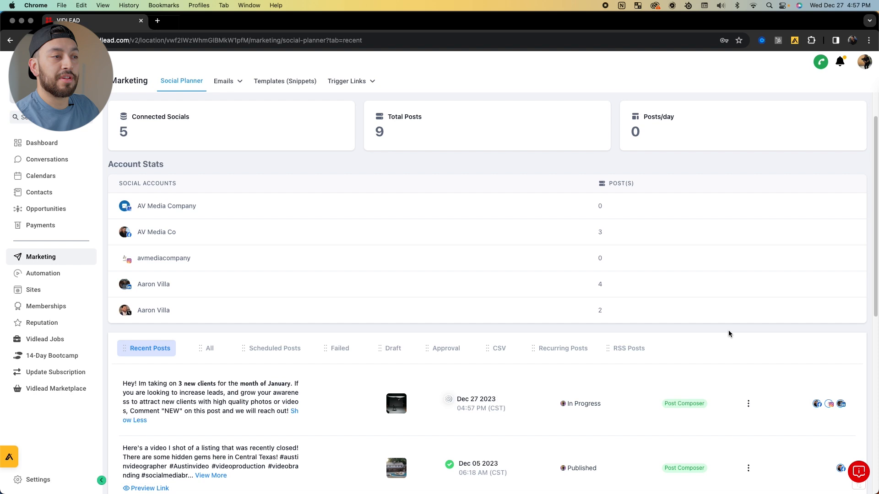
scroll(728, 333, up, 2)
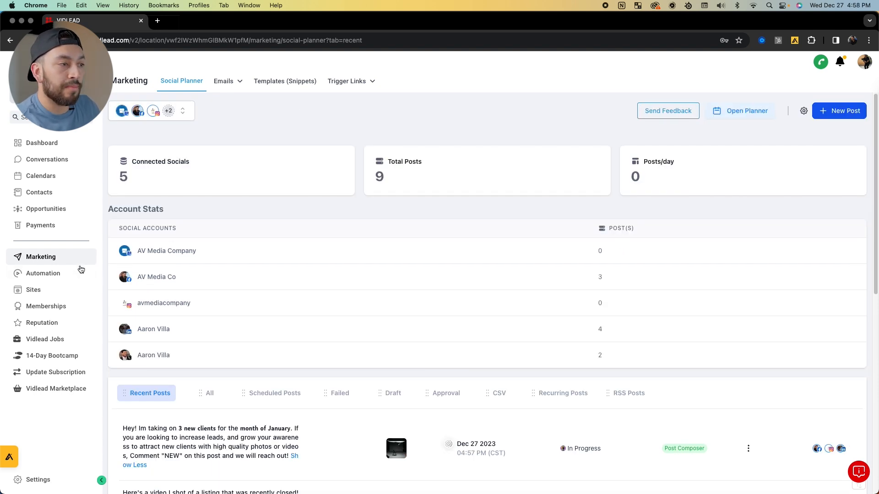
click(60, 258)
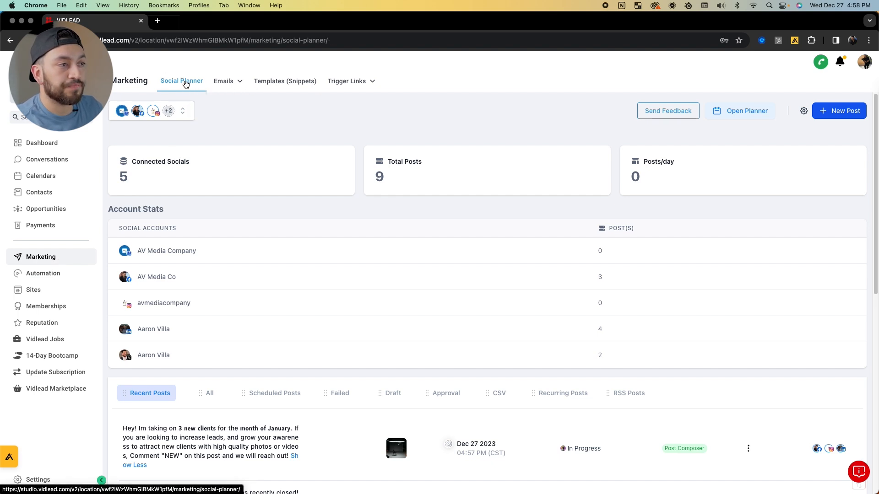
Open the email campaigns list and view the details of the sent "MM NL - Welcome" campaign.
click(231, 83)
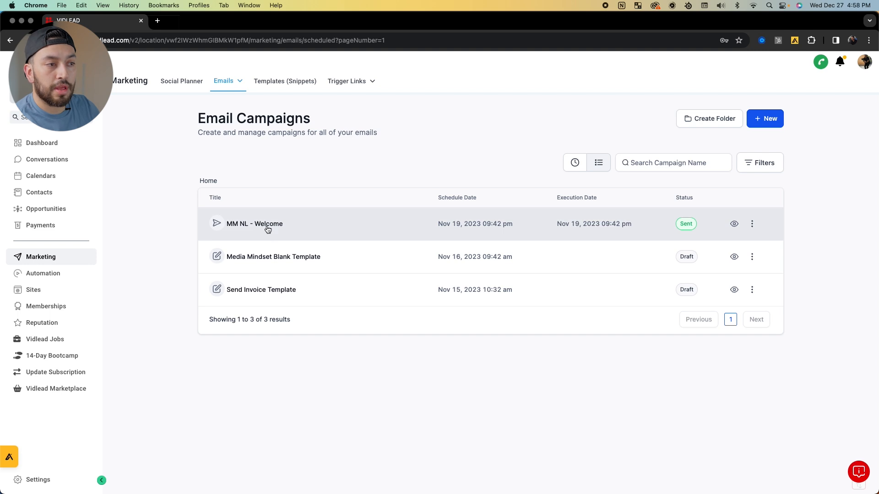
right_click(296, 255)
click(323, 215)
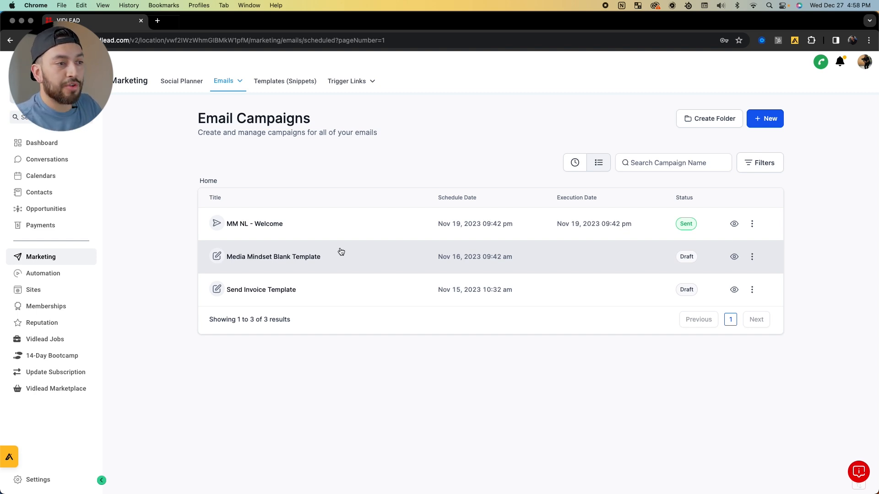
click(284, 227)
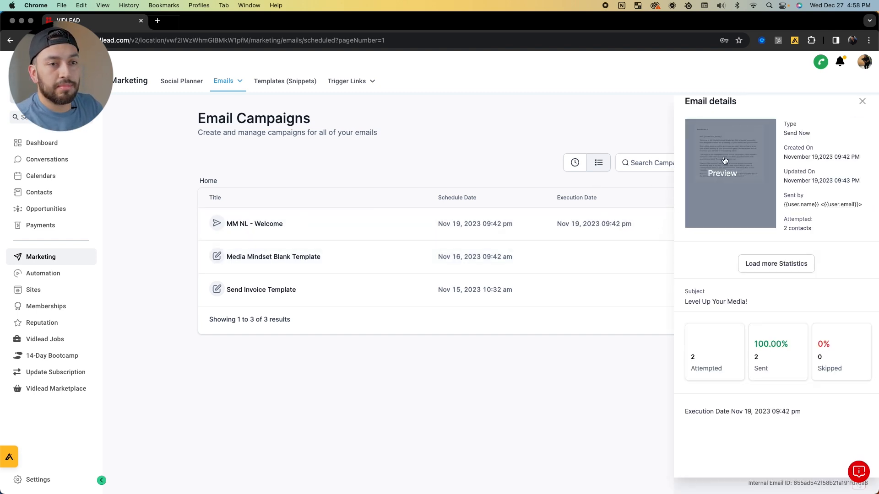
Inspect the newsletter content of the "Media Mindset Blank Template" draft in the email editor and return to the campaigns list.
click(292, 256)
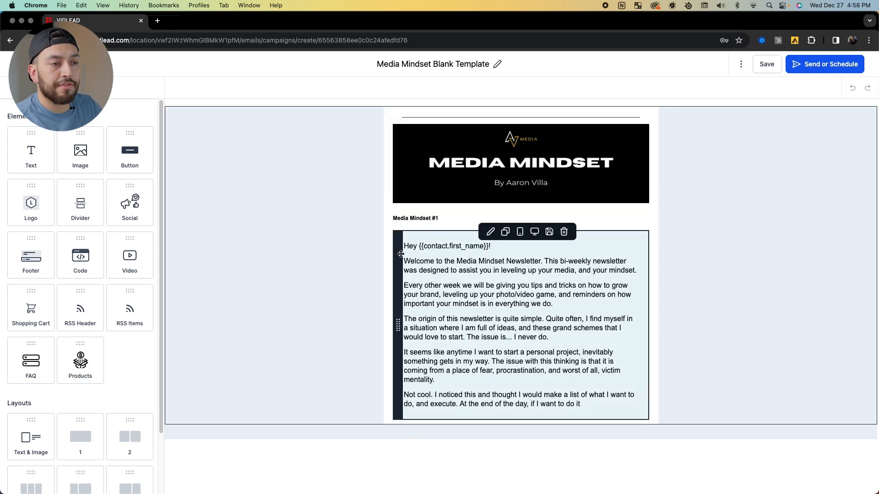
click(460, 350)
drag(591, 405, 614, 407)
click(405, 246)
click(701, 376)
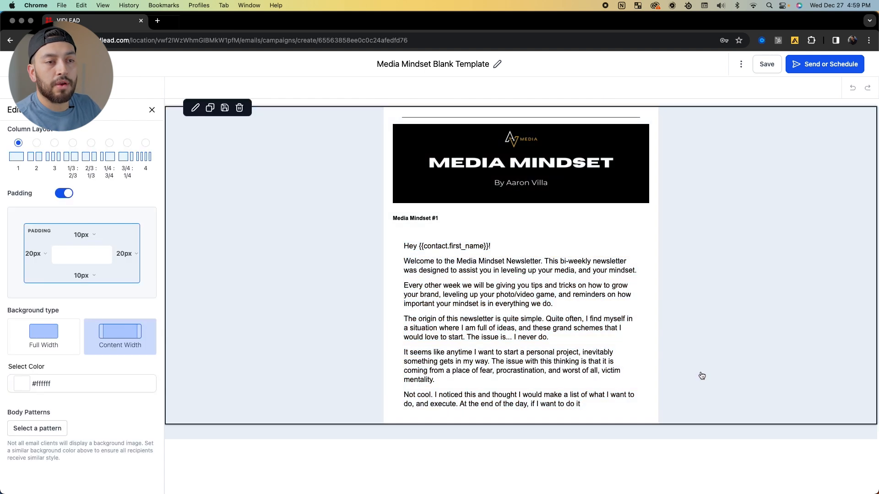
click(24, 64)
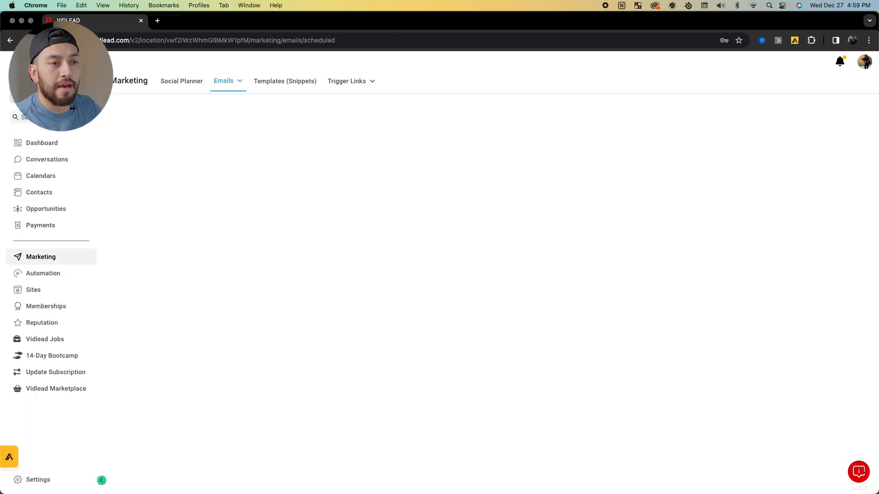
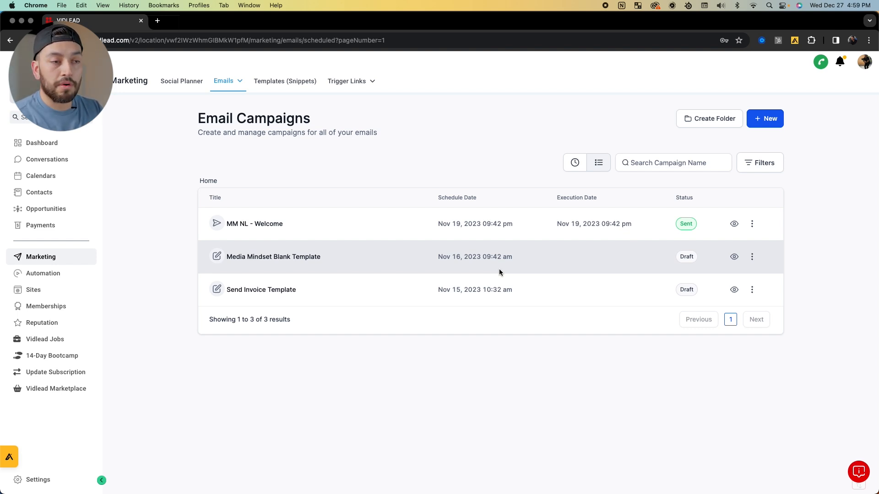
View the message templates (snippets) and examine the body of the "Send Review Cut" email template.
click(274, 83)
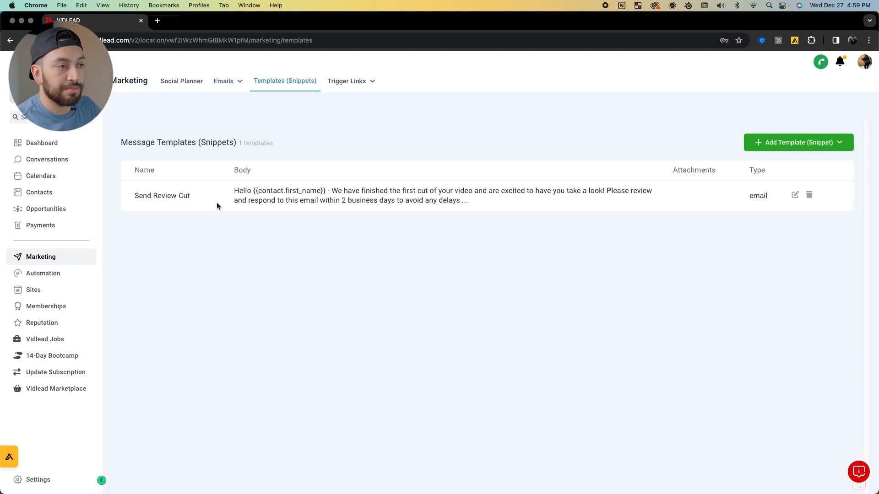
drag(485, 208, 325, 183)
click(420, 140)
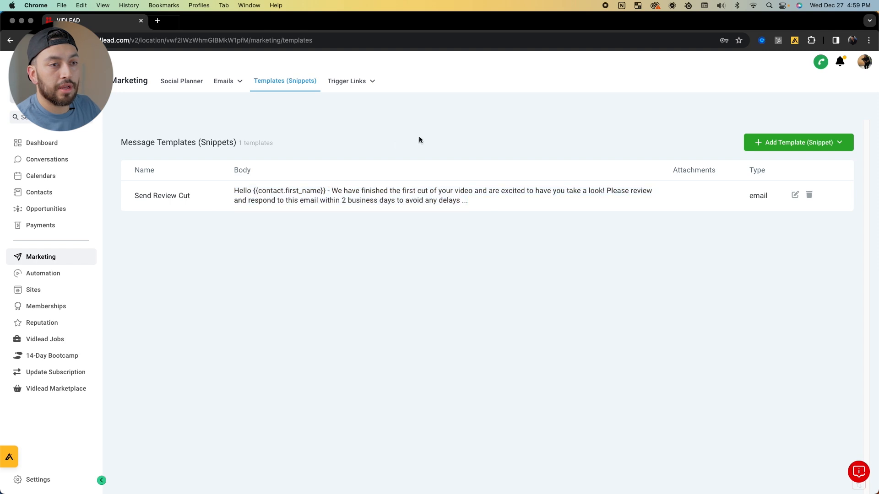
Look over the Trigger Links pages and the message templates, finishing back on the email campaigns list.
click(350, 85)
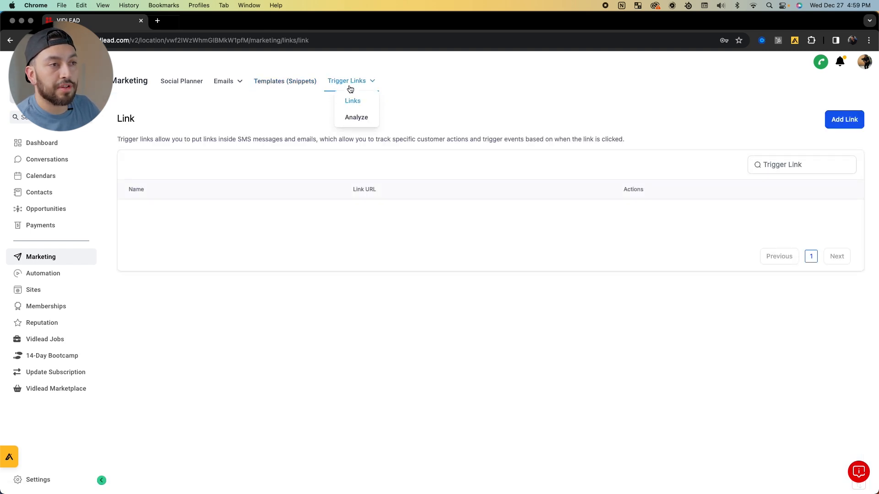
click(359, 117)
click(339, 83)
click(298, 83)
mouse_move(239, 99)
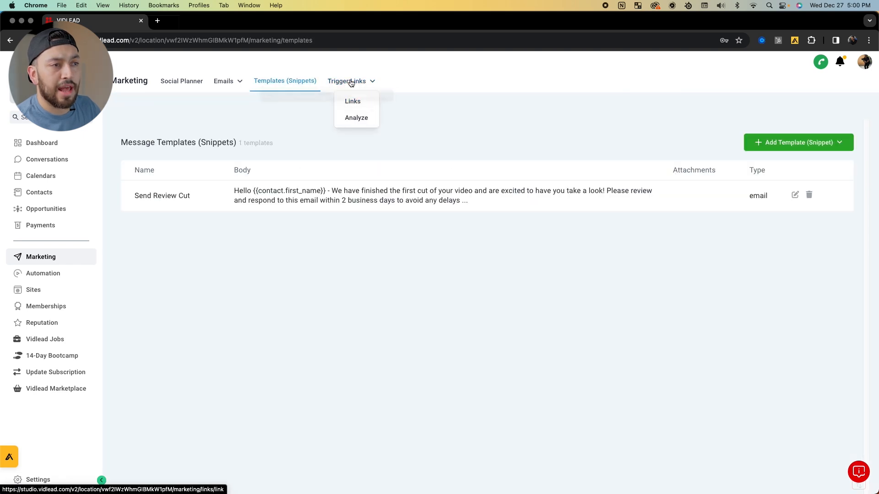
click(350, 81)
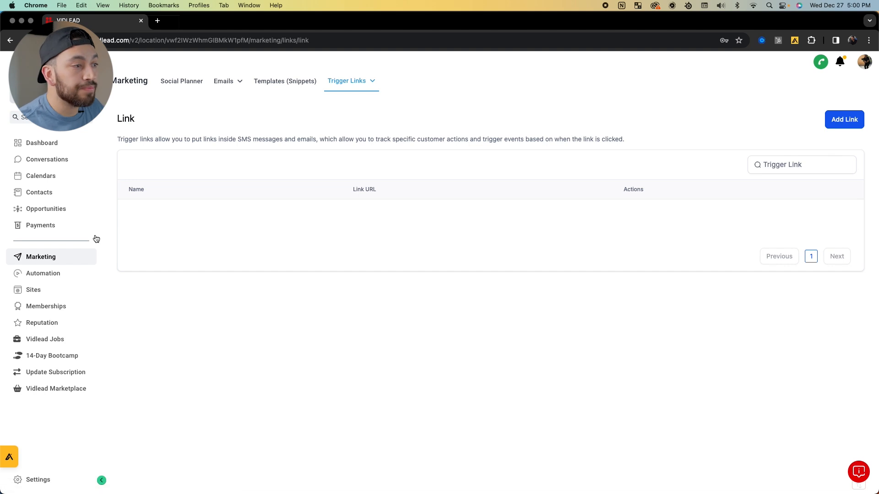
click(287, 82)
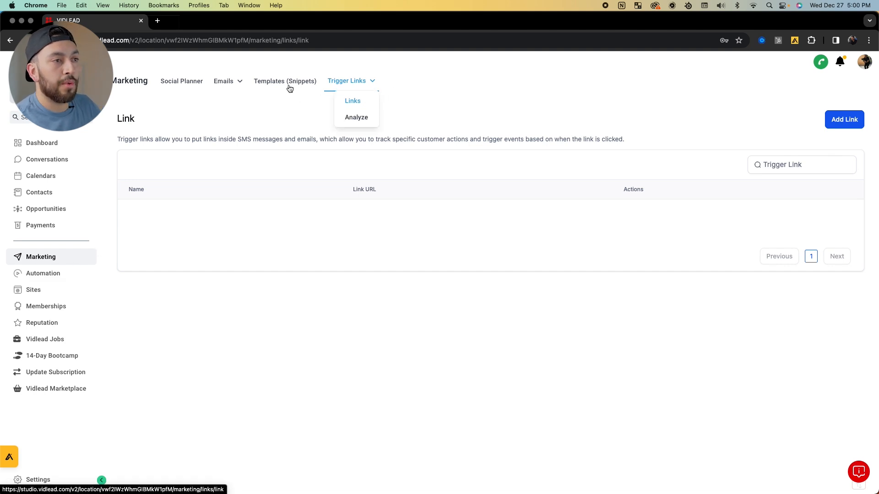
click(218, 83)
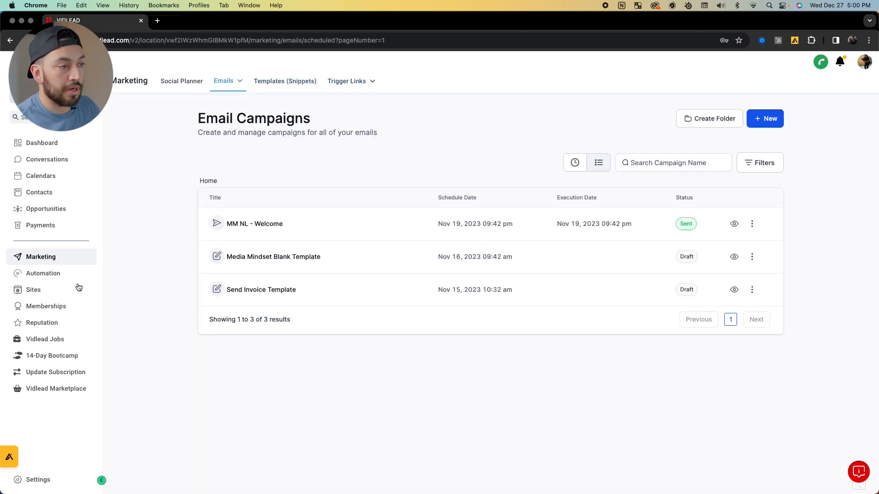
Open the "MAIN Appointment Reminder (TEMPLATE W/ SMS)" workflow from the "2) Appointment / Call Workflows" automation folder.
click(55, 274)
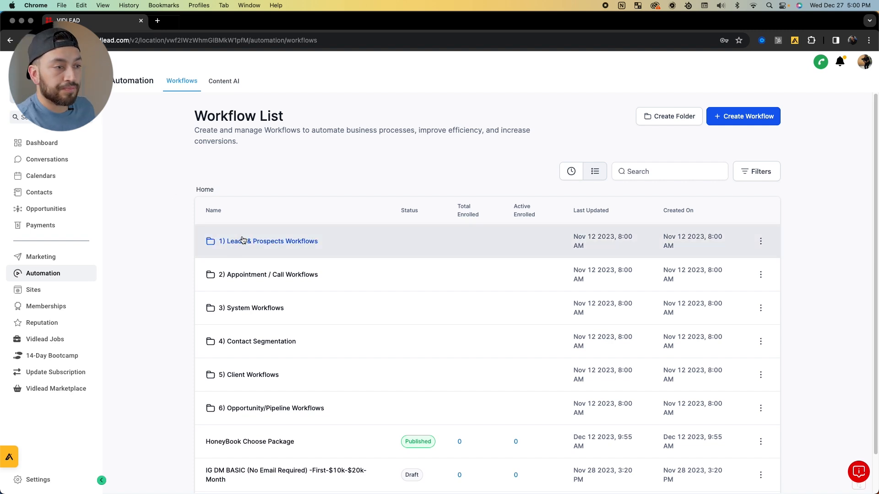
click(256, 278)
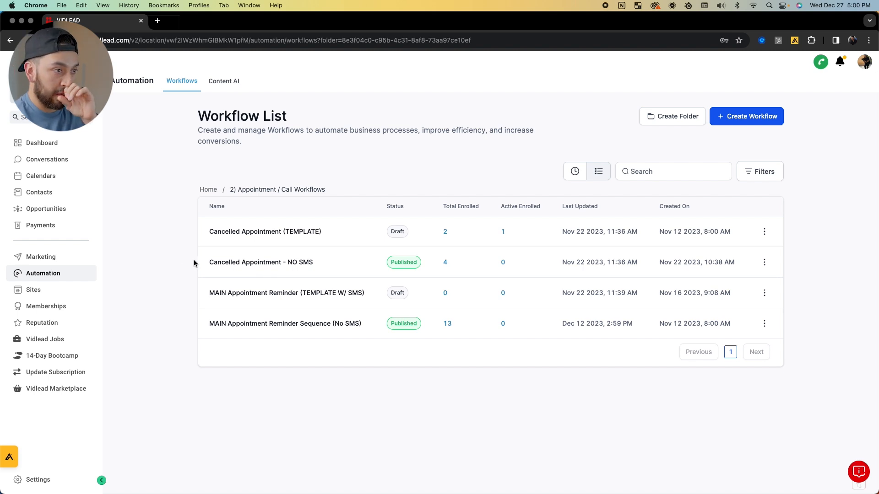
double_click(252, 293)
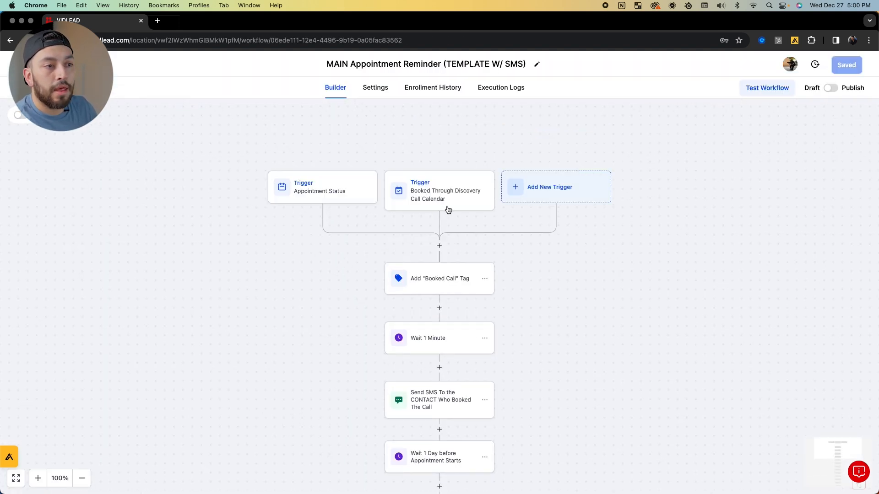
Examine the reminder workflow's triggers and its sequence of tag, wait, SMS and email actions.
scroll(501, 250, down, 3)
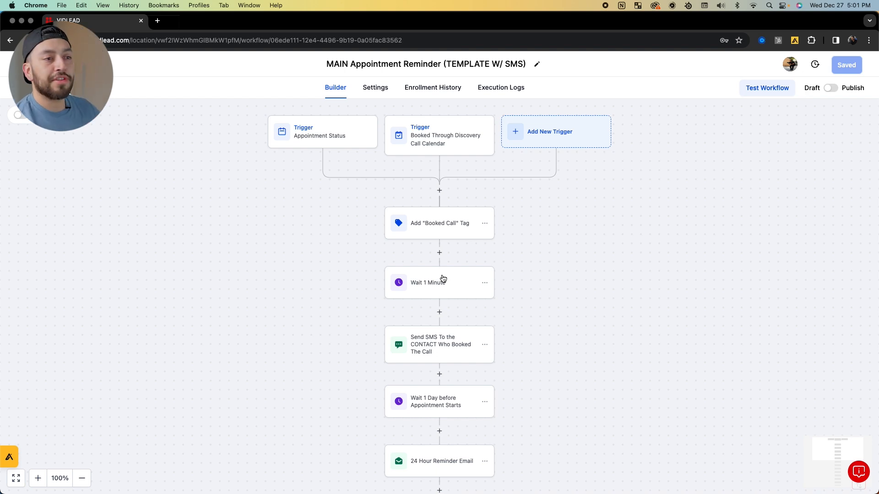
scroll(523, 283, up, 2)
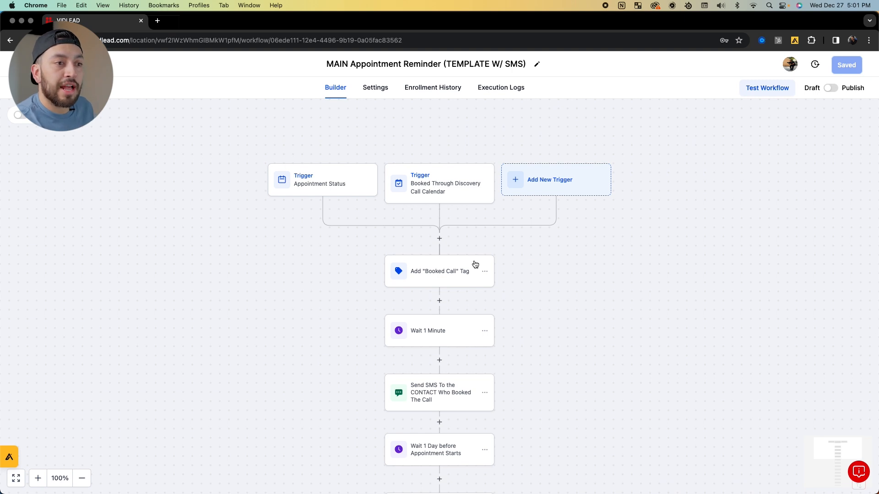
scroll(472, 257, down, 1)
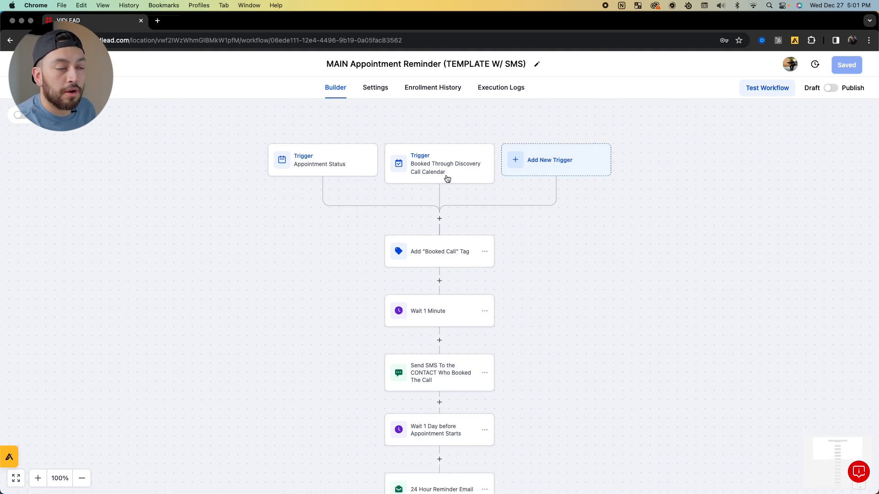
scroll(455, 195, down, 1)
scroll(459, 203, down, 1)
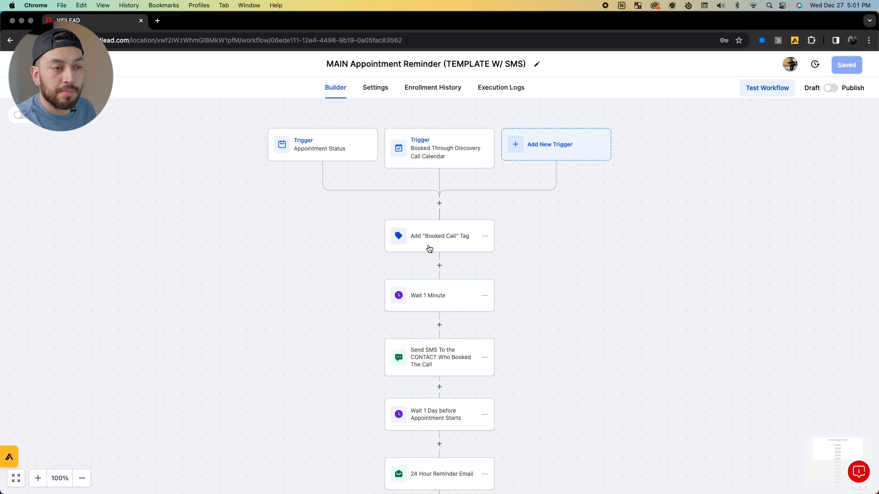
scroll(435, 229, down, 2)
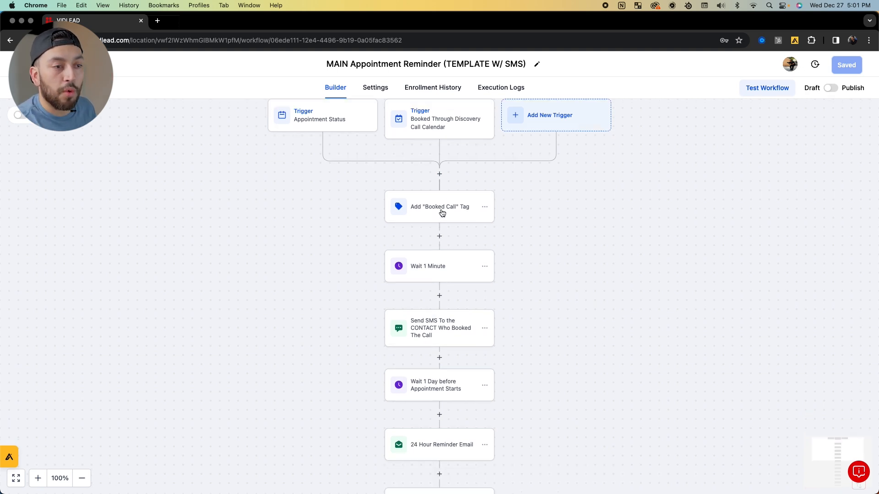
scroll(458, 288, down, 2)
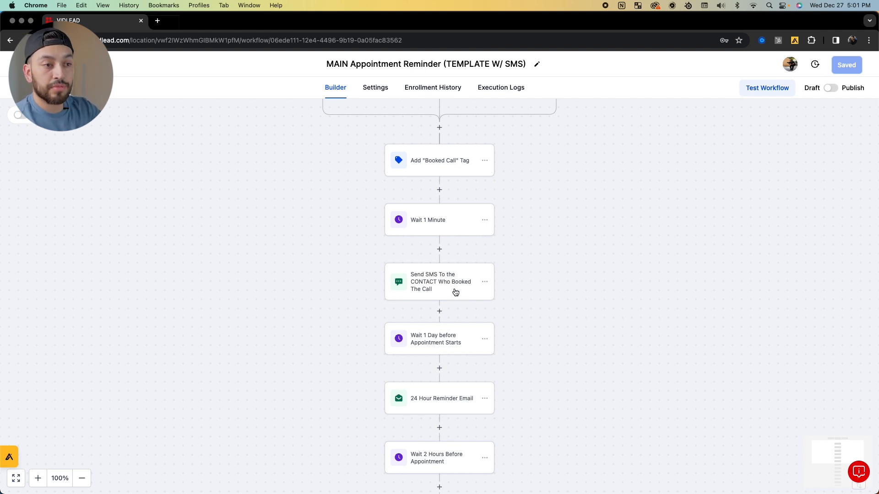
Check the text message sent to the contact who booked and the settings of the "Wait 1 Day before Appointment Starts" action.
click(449, 287)
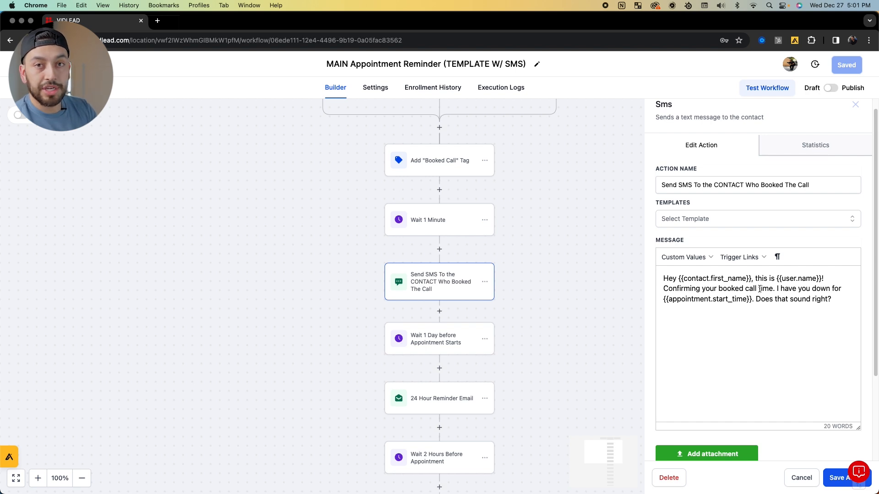
click(551, 270)
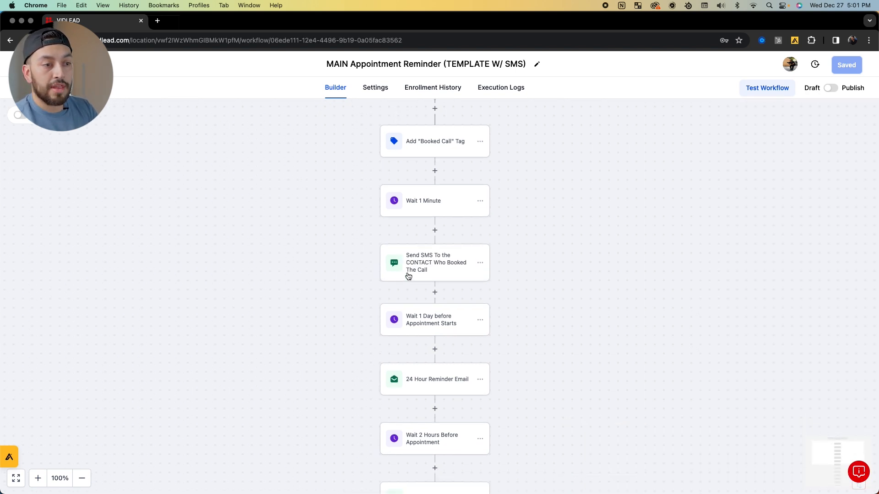
click(431, 307)
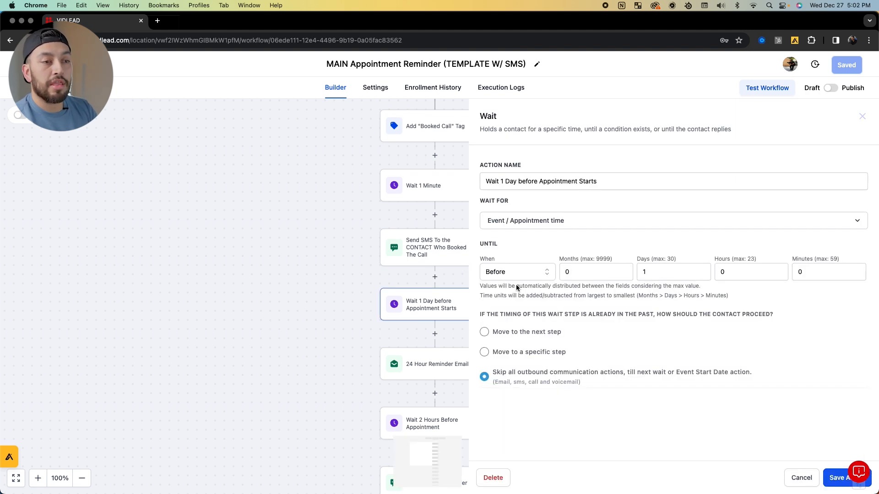
click(351, 367)
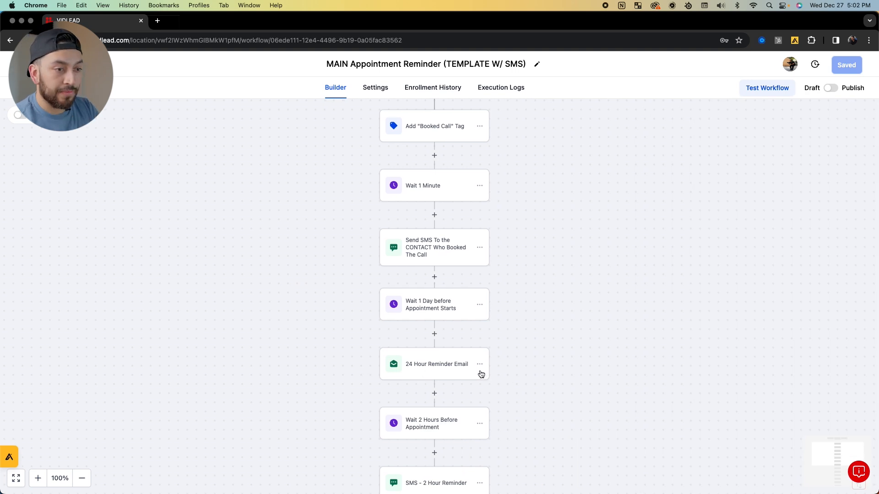
Open the "24 Hour Reminder Email" action and review its action name, sender fields and subject line.
click(439, 362)
scroll(709, 234, down, 1)
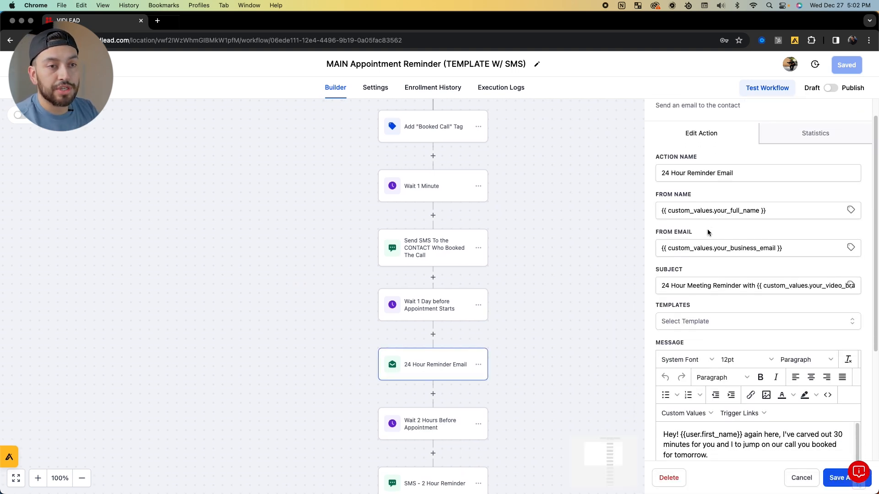
drag(662, 173, 755, 177)
click(756, 176)
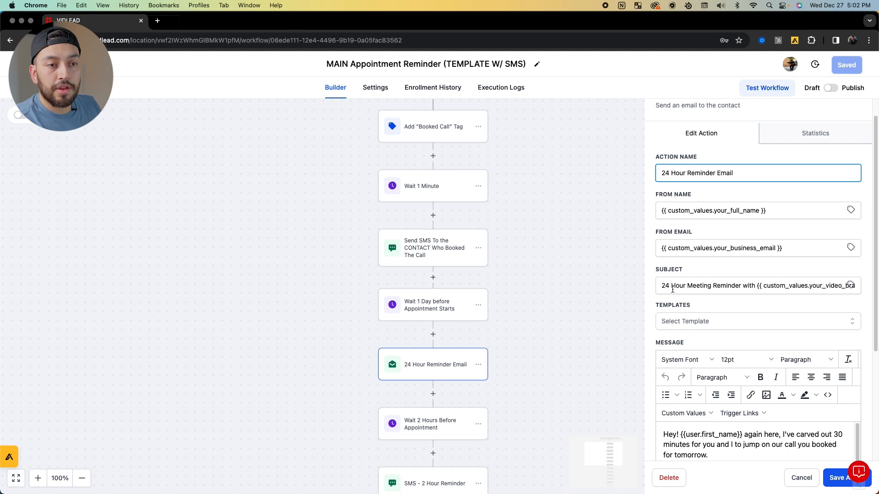
triple_click(672, 289)
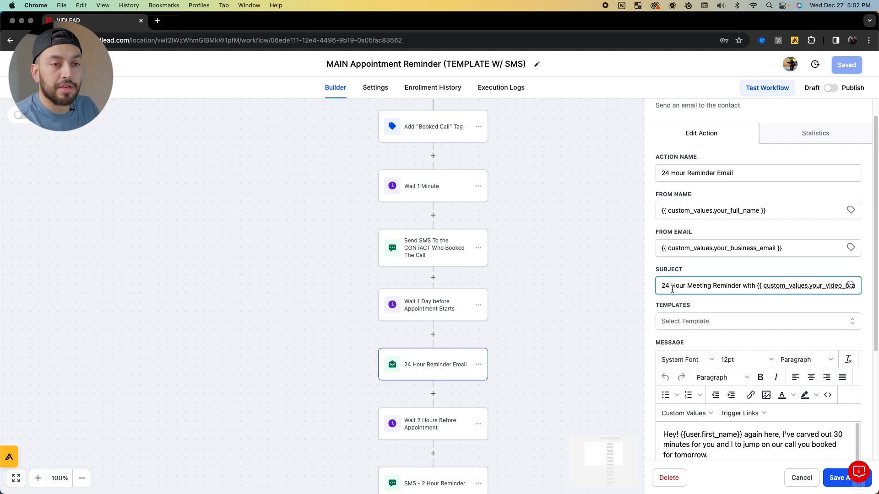
Read through the reminder email's message, highlighting the {{appointment.meeting_location}} value and the reschedule line with its {{appointment.reschedule_link}} value.
scroll(652, 332, down, 5)
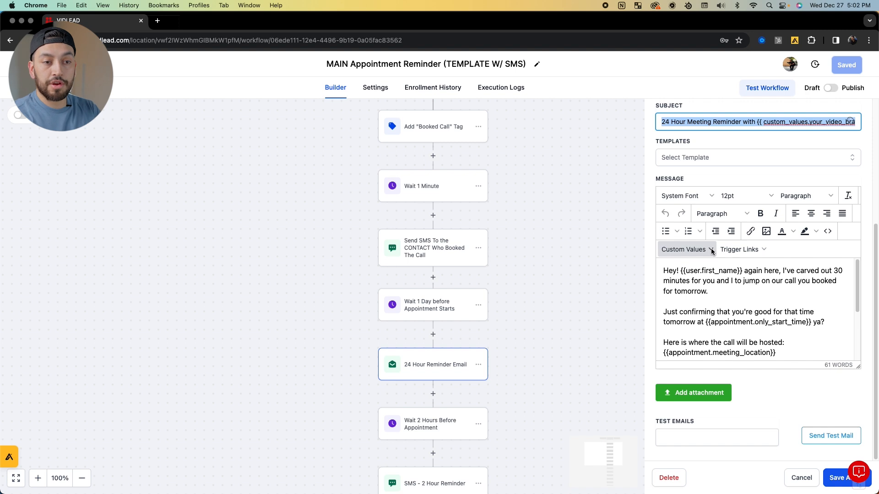
scroll(747, 306, down, 3)
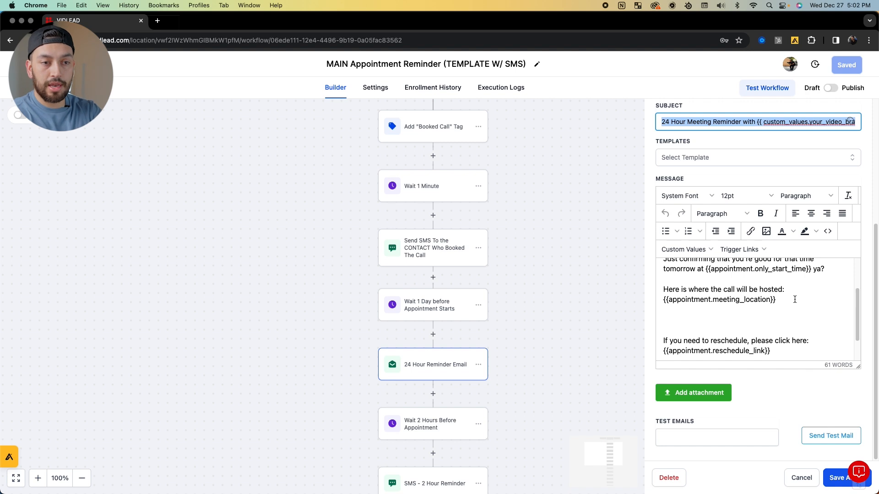
click(795, 299)
shift+click(663, 303)
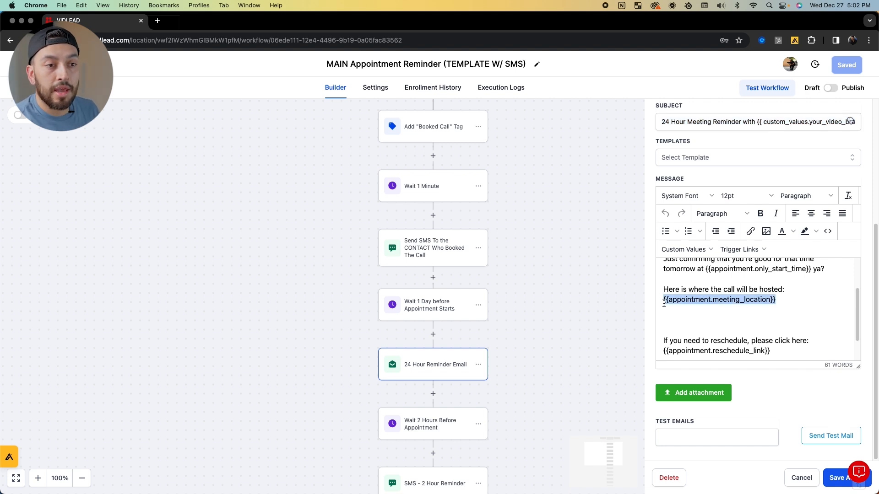
click(715, 333)
scroll(752, 285, down, 1)
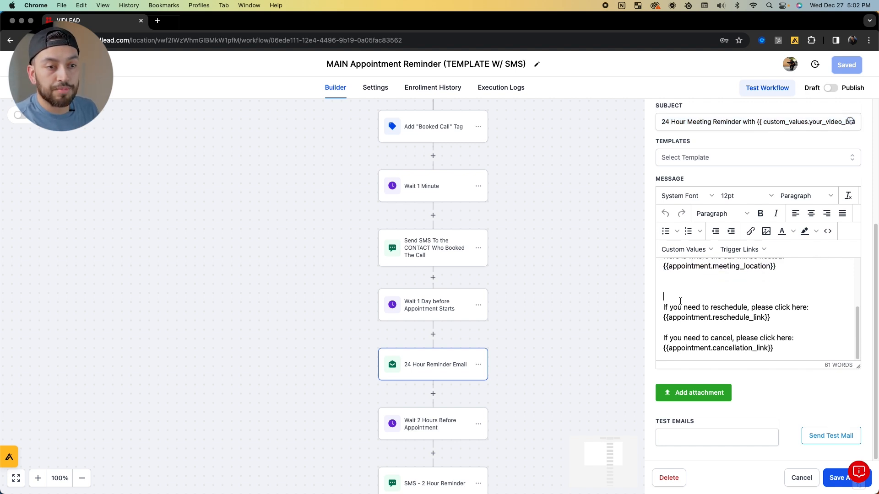
drag(772, 317, 659, 313)
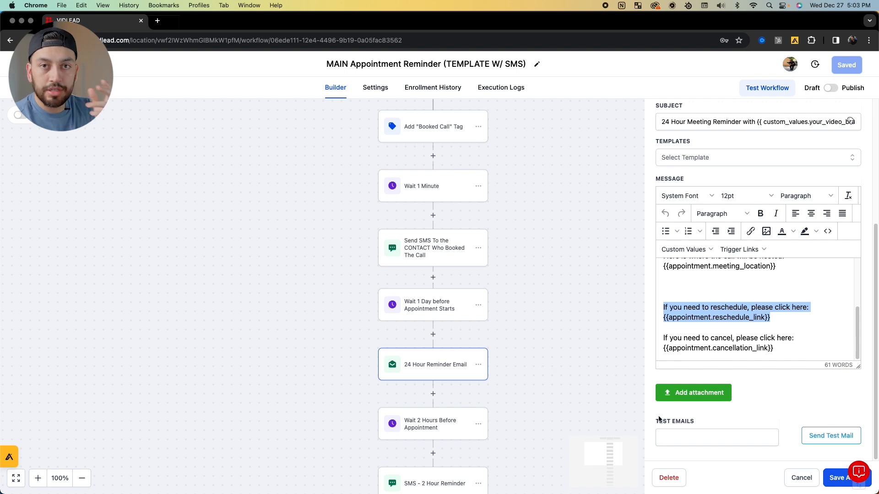
Close the 24 Hour Reminder Email action and review the remaining wait, SMS and email reminder actions through the workflow's end.
drag(543, 354, 547, 375)
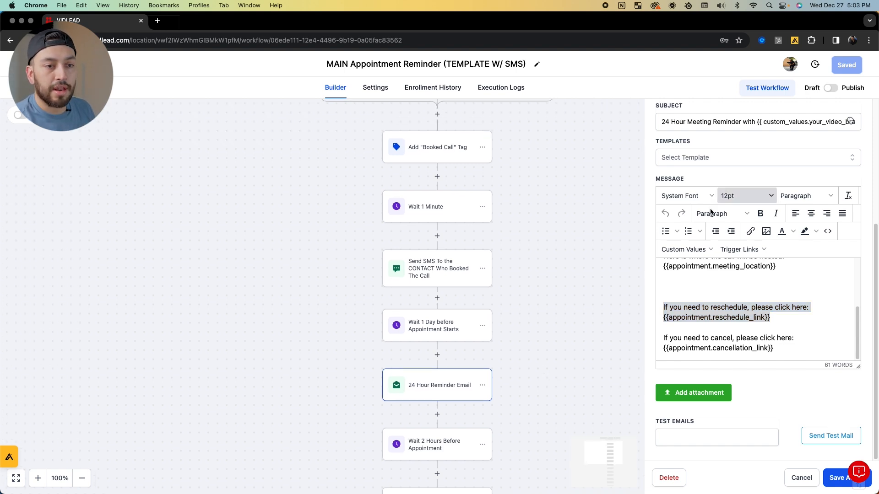
click(798, 477)
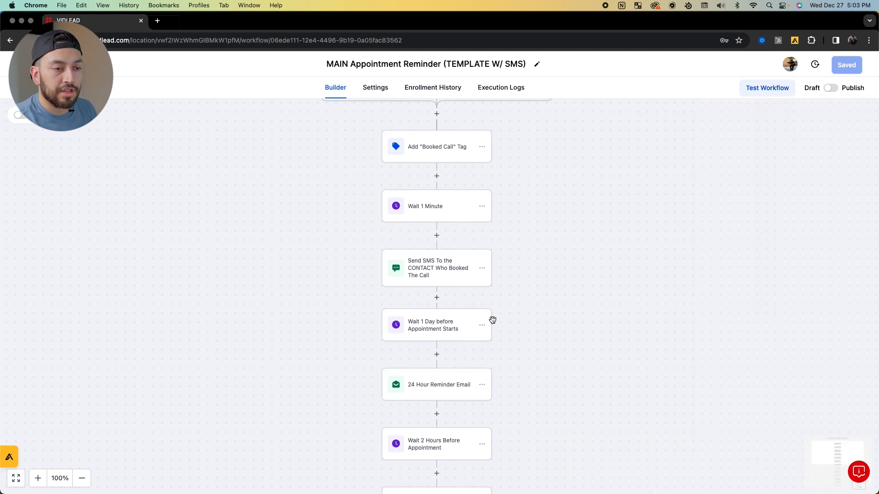
scroll(490, 318, down, 3)
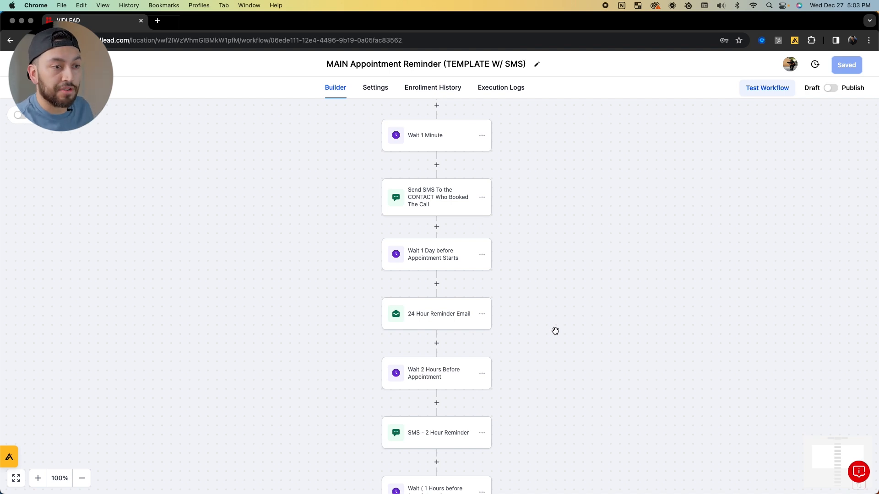
scroll(559, 300, down, 3)
scroll(588, 306, down, 7)
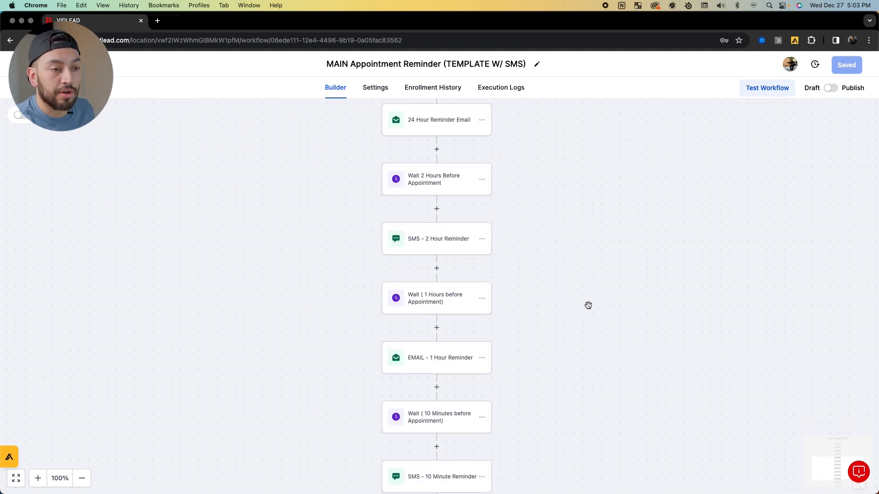
scroll(447, 307, up, 7)
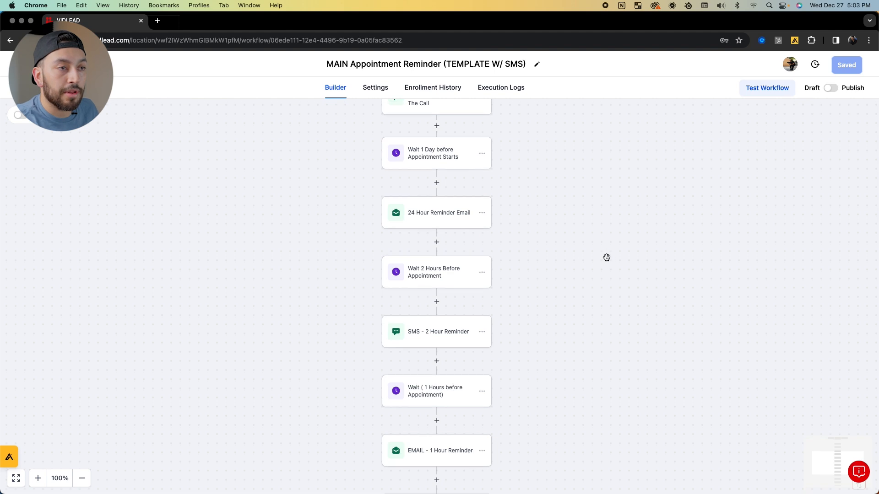
scroll(604, 254, up, 1)
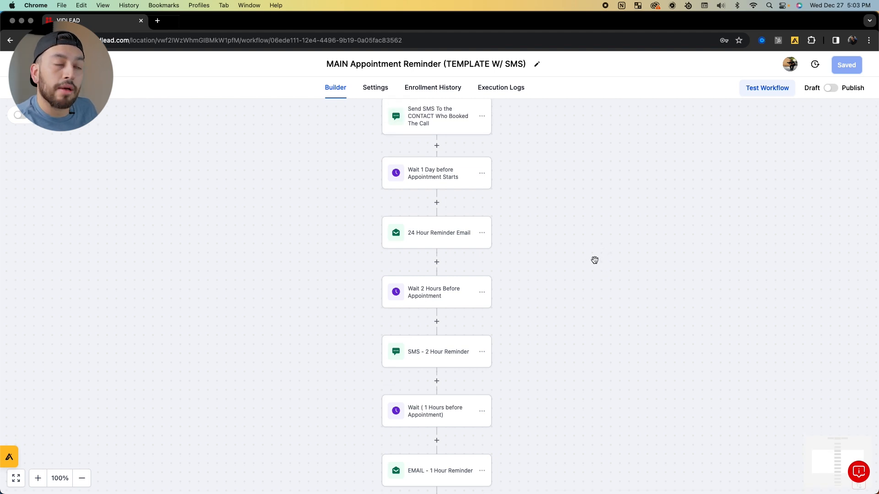
scroll(594, 259, down, 3)
scroll(436, 300, down, 12)
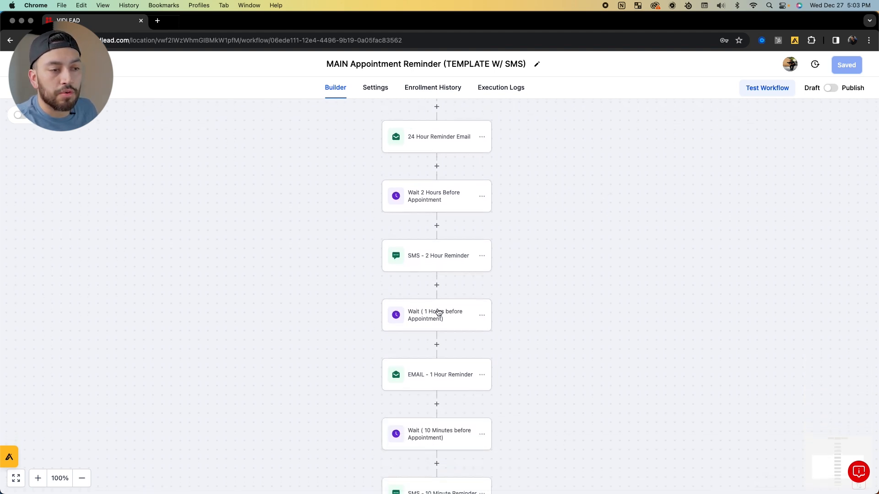
scroll(506, 322, up, 2)
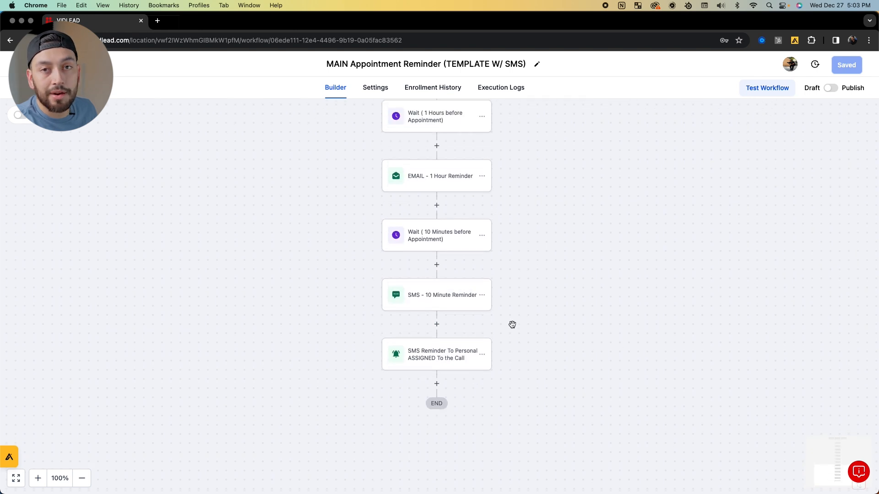
scroll(562, 375, up, 3)
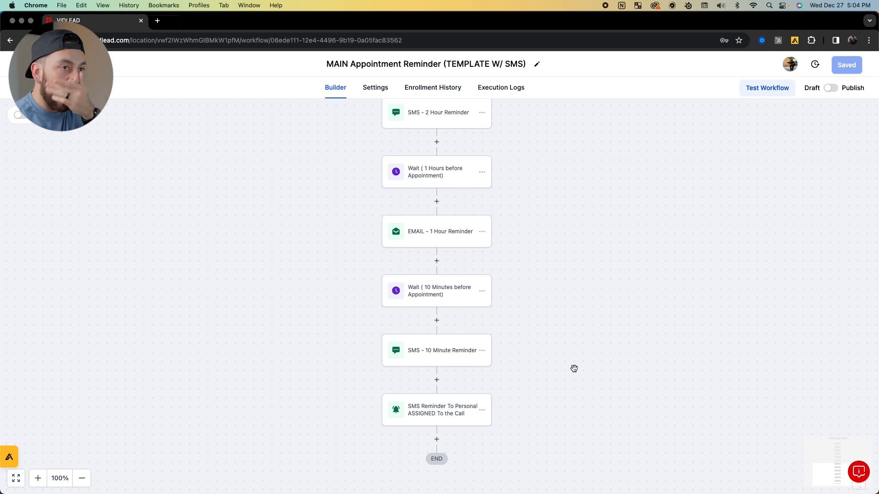
scroll(517, 308, up, 8)
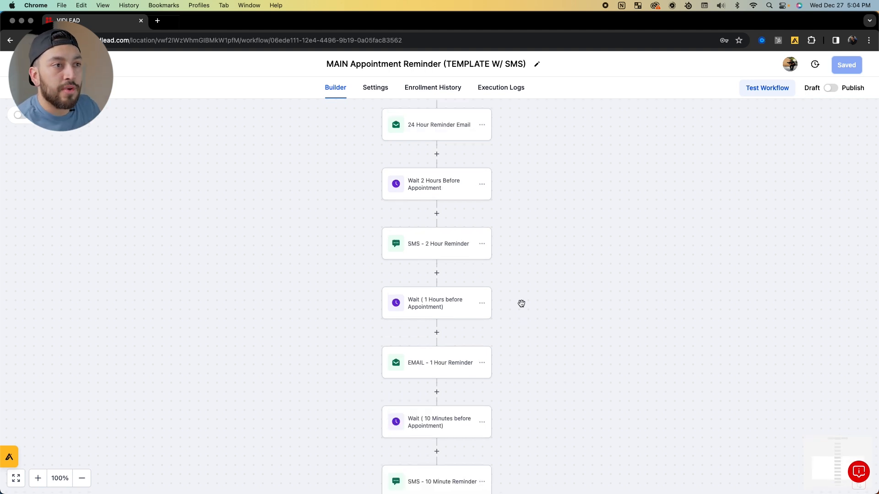
Review the reminder workflow's settings, then check its execution logs and enrollment history.
click(375, 88)
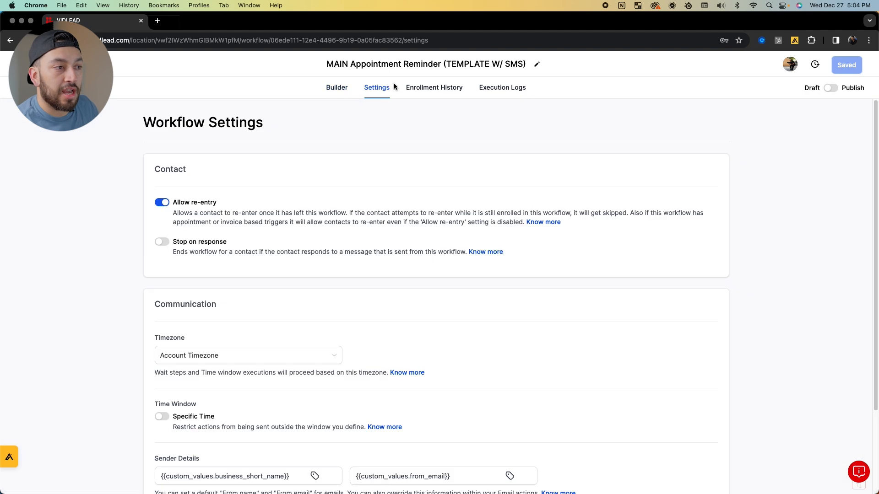
scroll(398, 232, down, 3)
scroll(399, 240, up, 3)
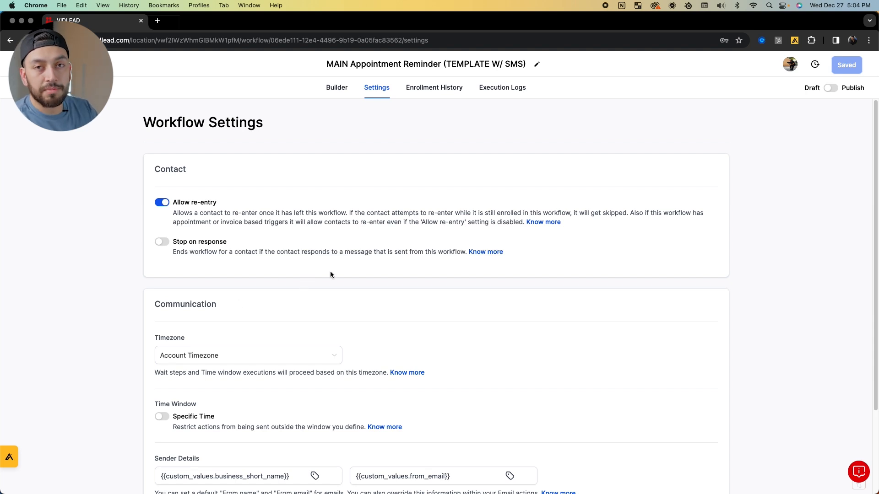
click(453, 88)
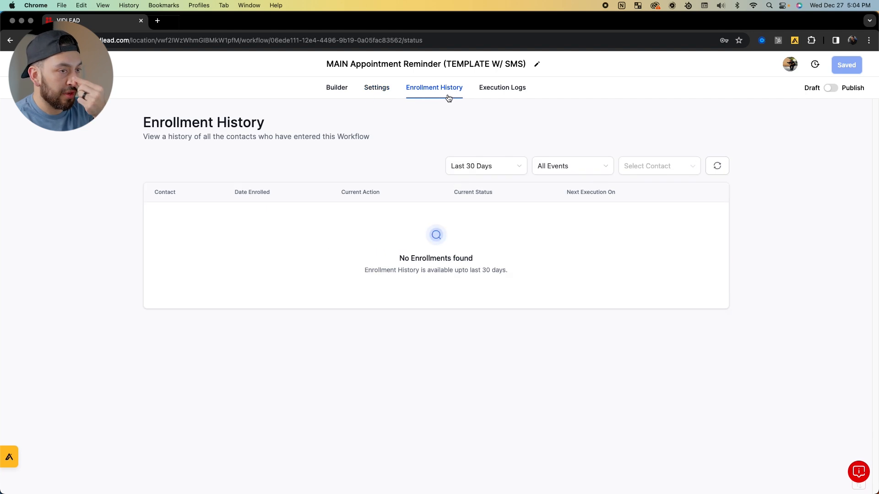
click(493, 92)
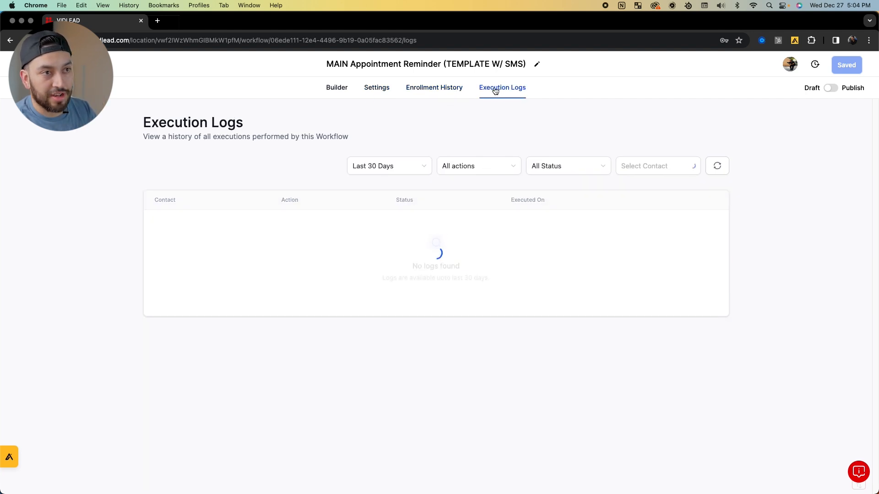
click(435, 95)
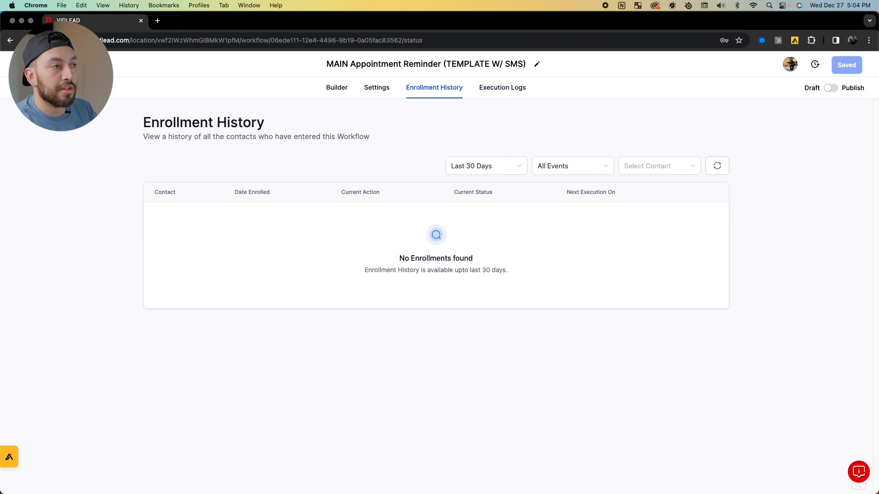
Open the "MAIN Appointment Reminder Sequence (No SMS)" workflow and examine the actions and statuses in its execution logs.
click(46, 64)
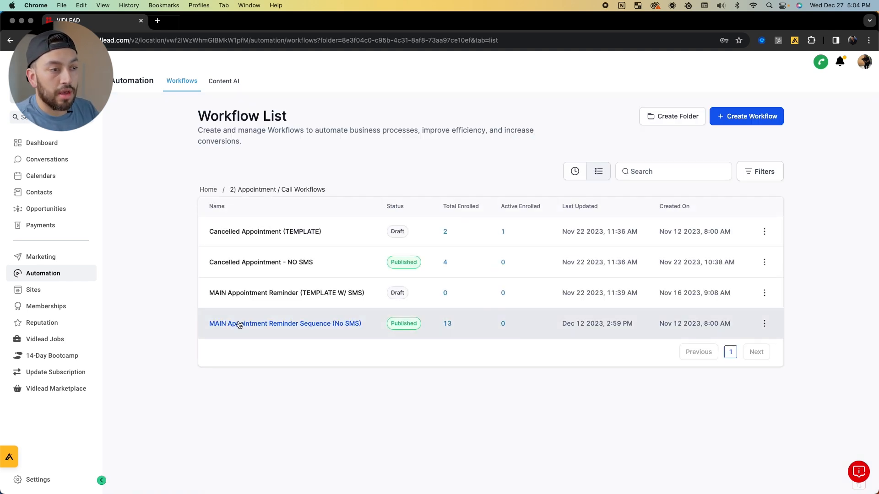
click(238, 326)
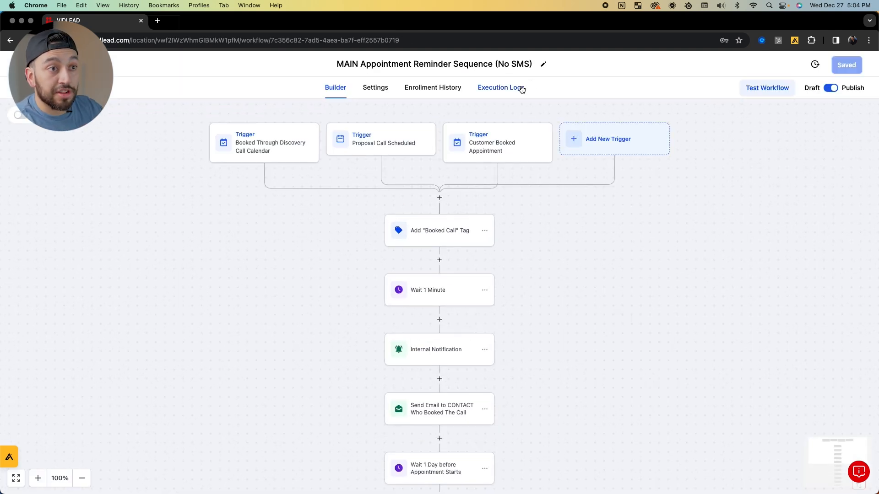
click(517, 88)
scroll(290, 235, down, 2)
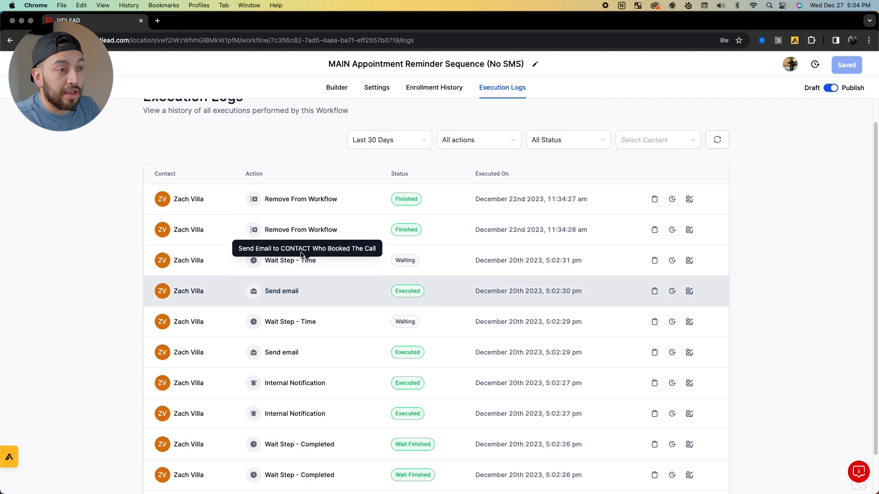
scroll(329, 325, down, 2)
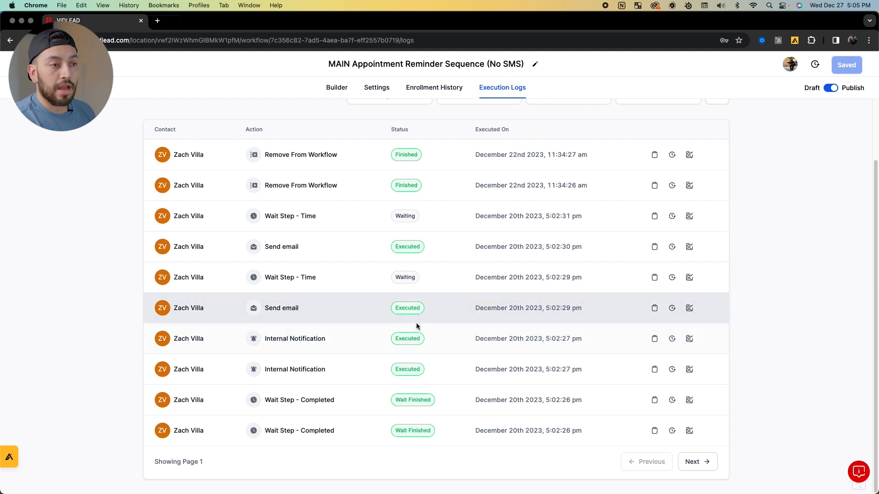
scroll(402, 322, up, 3)
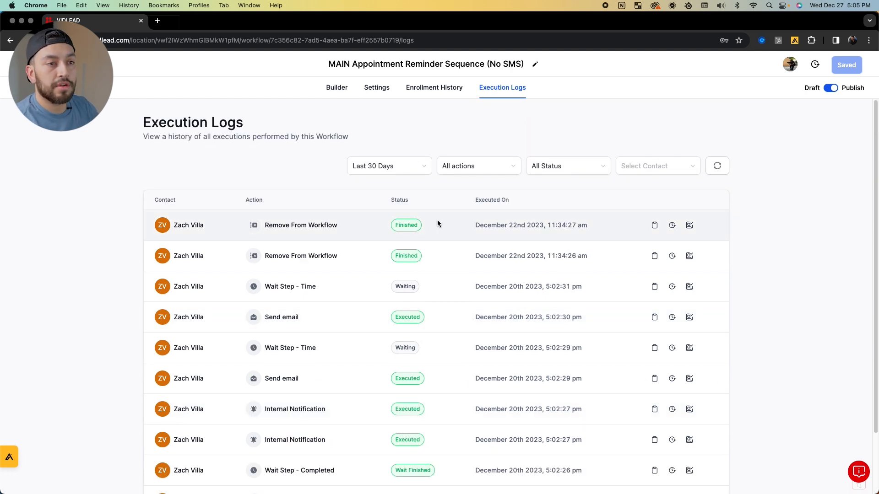
Browse the older execution log entries through page 8.
scroll(436, 221, down, 3)
click(691, 465)
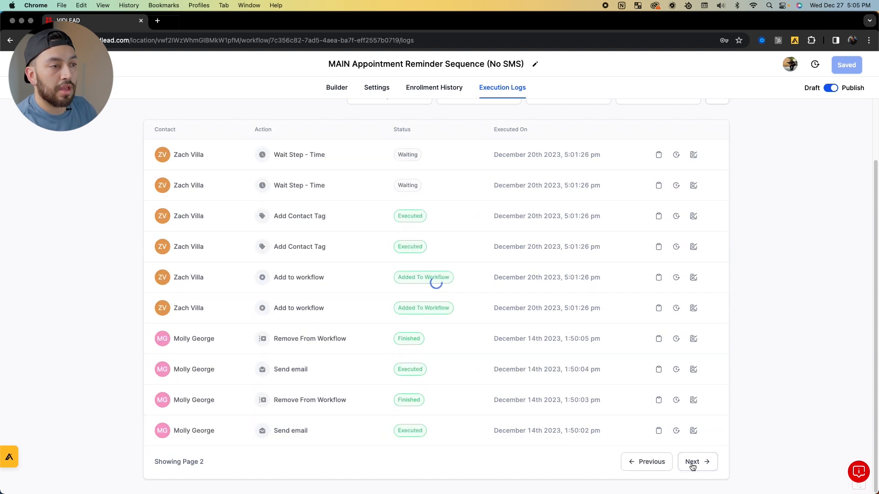
click(691, 463)
click(697, 464)
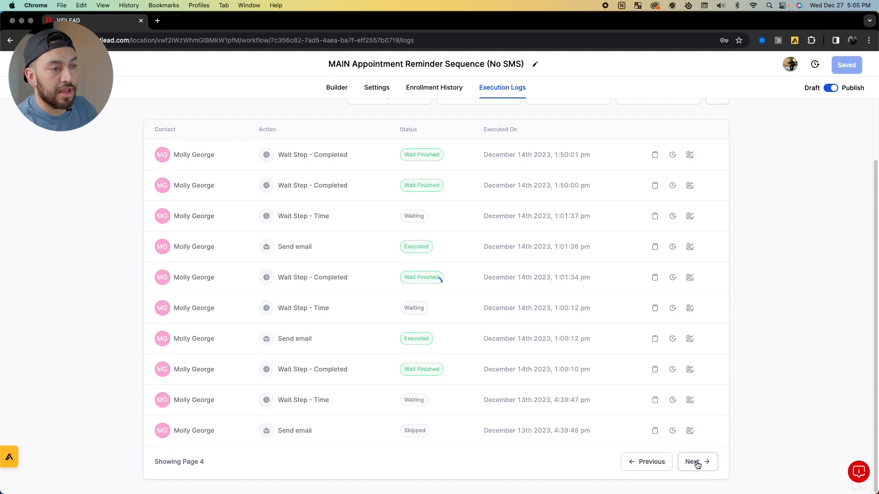
click(695, 463)
click(707, 463)
click(709, 463)
click(708, 464)
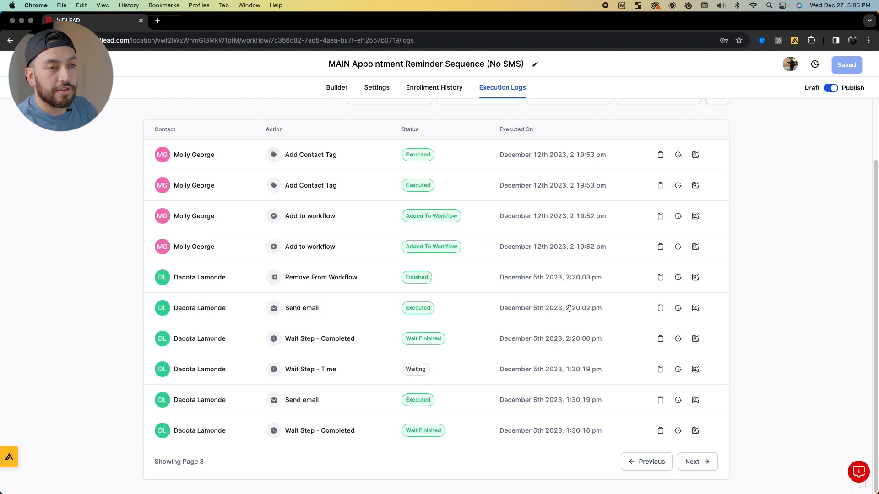
Leave the workflow, return to the Home level of the workflow list and look over its folders.
click(339, 87)
click(36, 64)
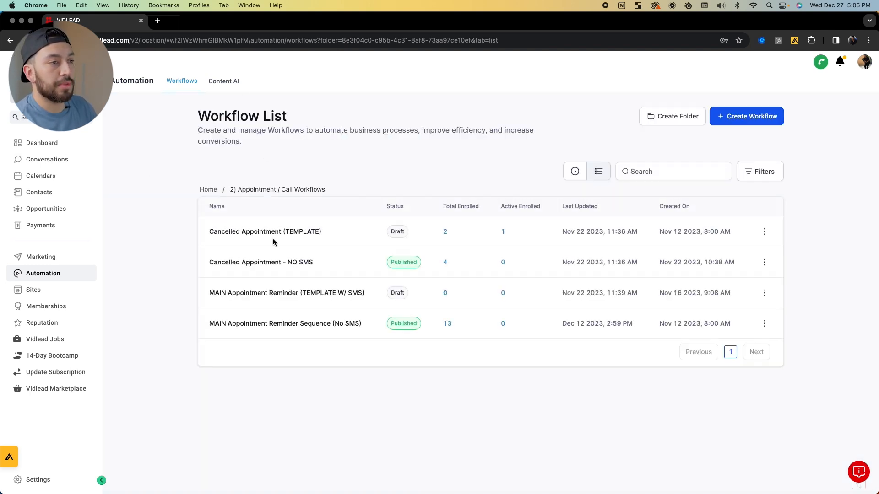
click(213, 190)
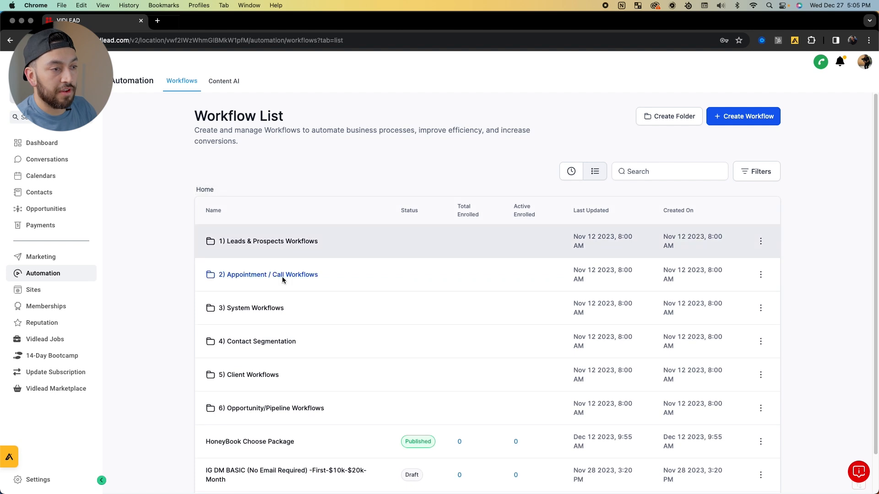
scroll(271, 270, down, 2)
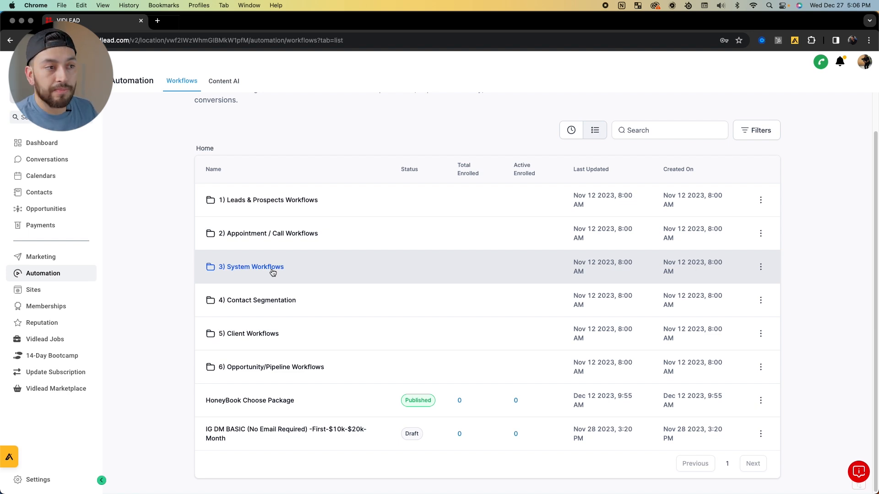
scroll(262, 426, up, 2)
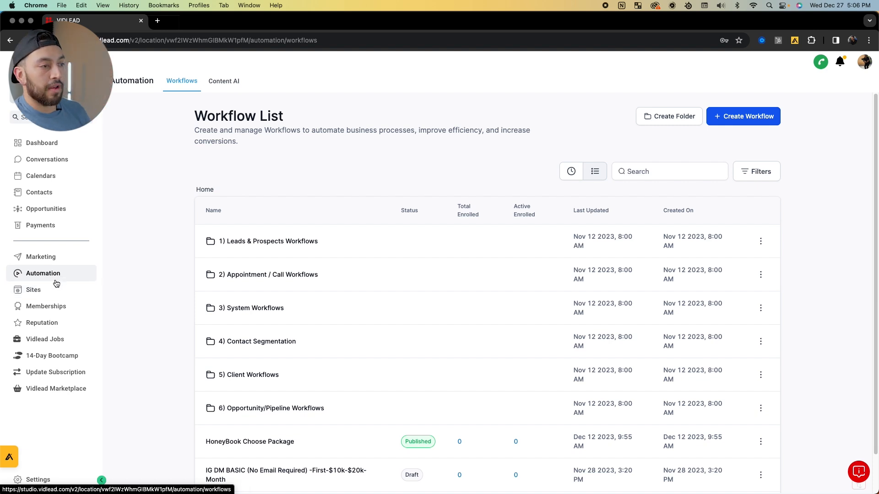
Open the Sites section and look through its Funnels, Websites, WordPress and Client Portal pages.
click(53, 287)
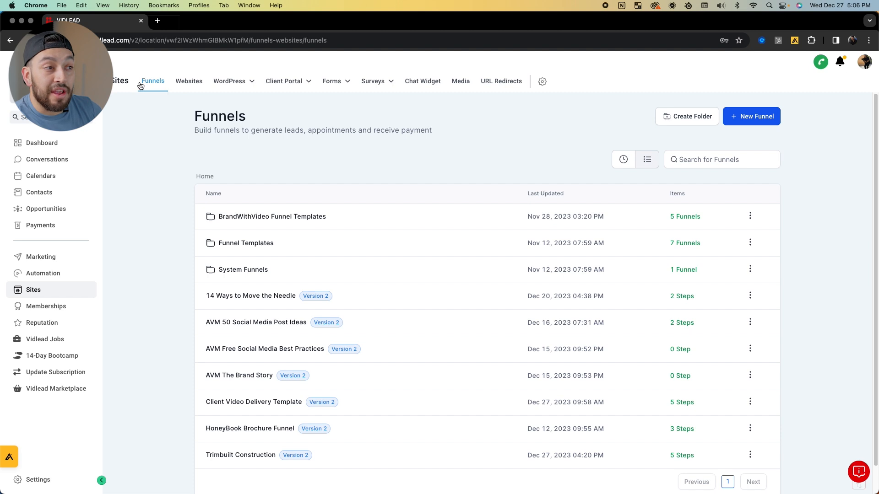
click(187, 84)
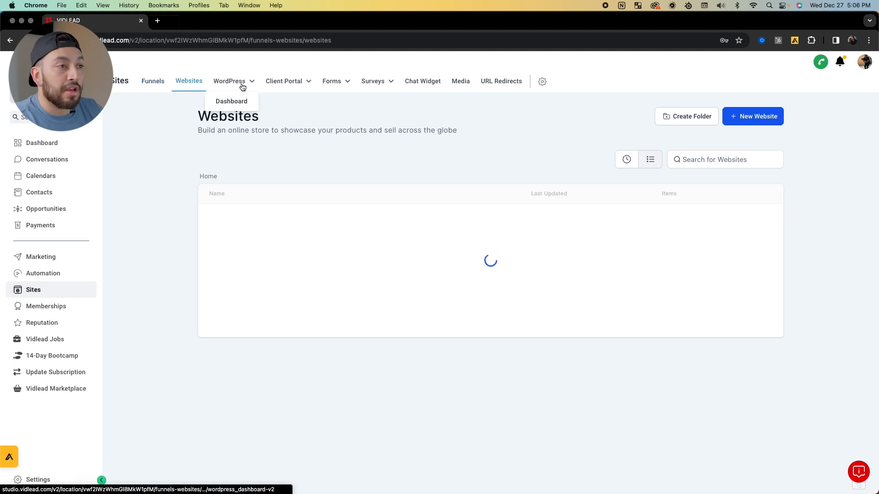
click(238, 85)
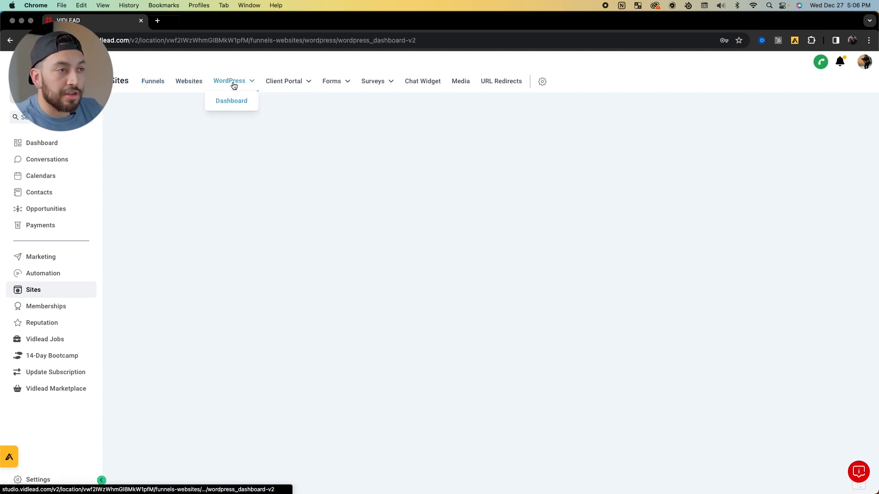
mouse_move(291, 83)
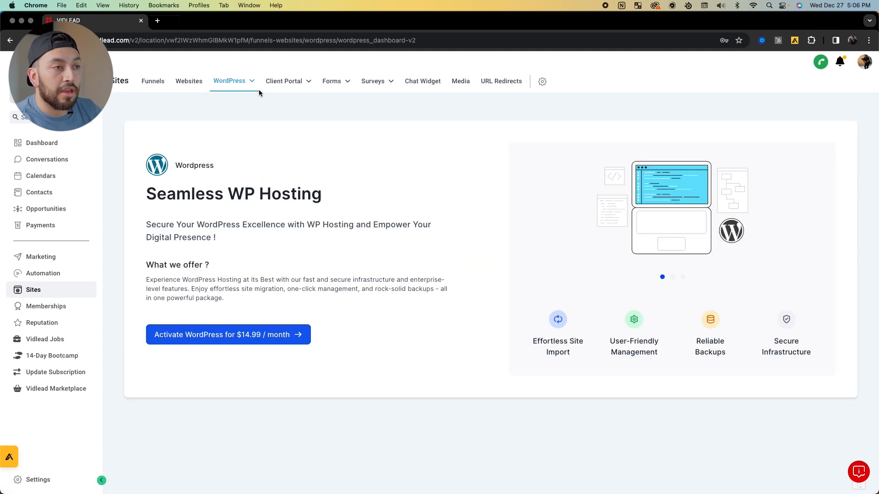
click(280, 80)
mouse_move(283, 76)
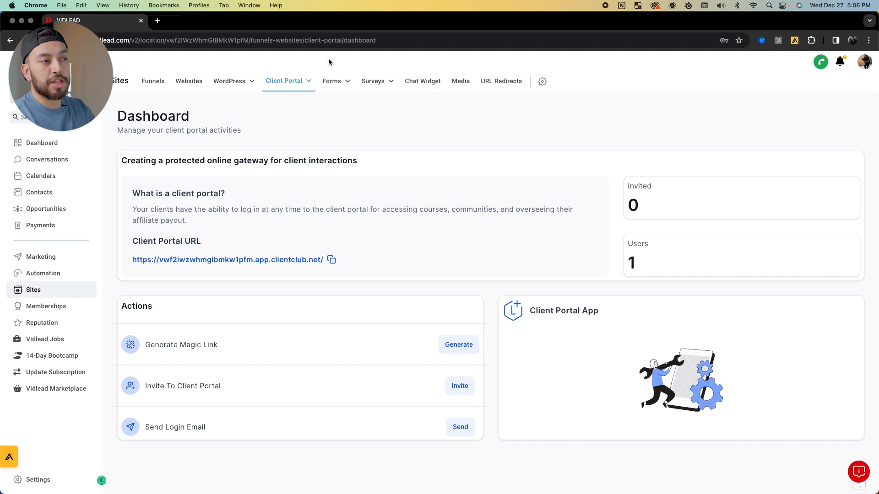
View the Forms and Surveys lists and the Chat Widget settings in the Sites section.
mouse_move(346, 84)
click(350, 100)
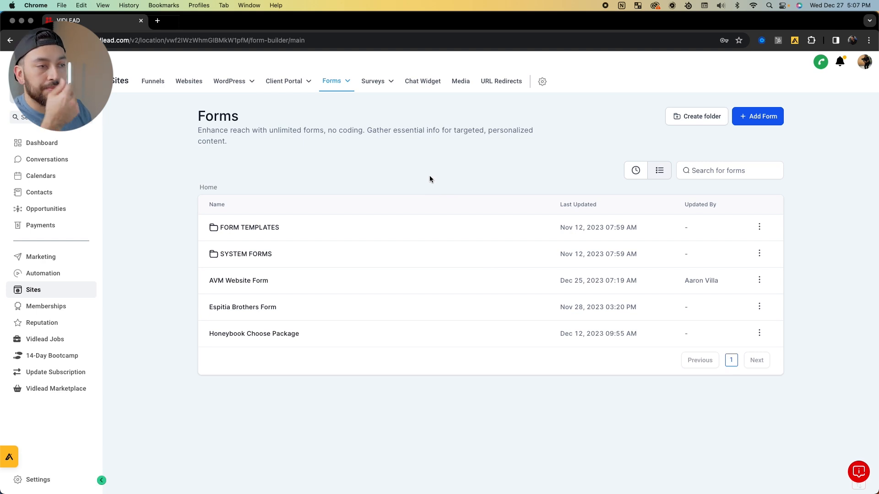
click(388, 81)
mouse_move(327, 76)
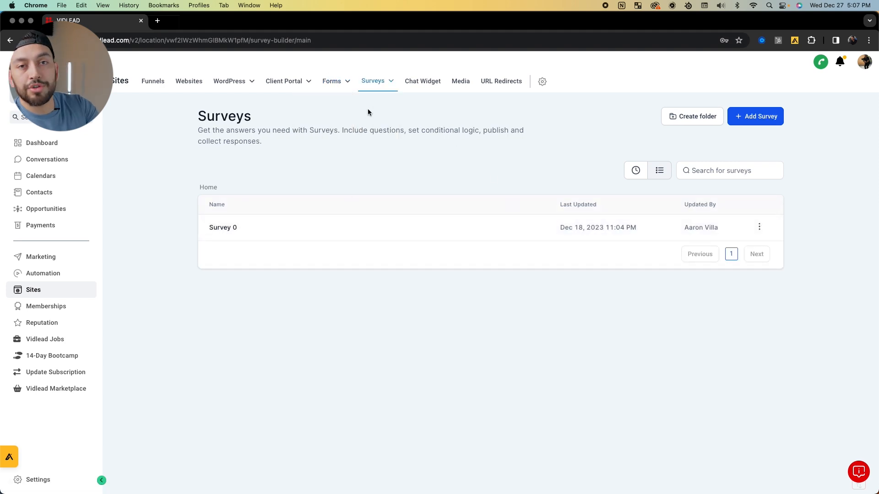
click(422, 82)
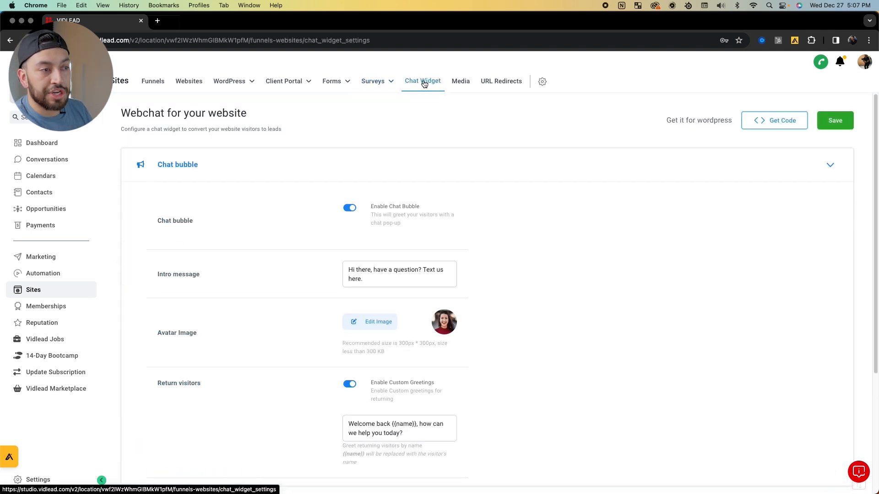
Look over the Chat Widget settings and preview, and briefly open the live help chat as an example.
scroll(239, 256, down, 2)
scroll(568, 230, up, 2)
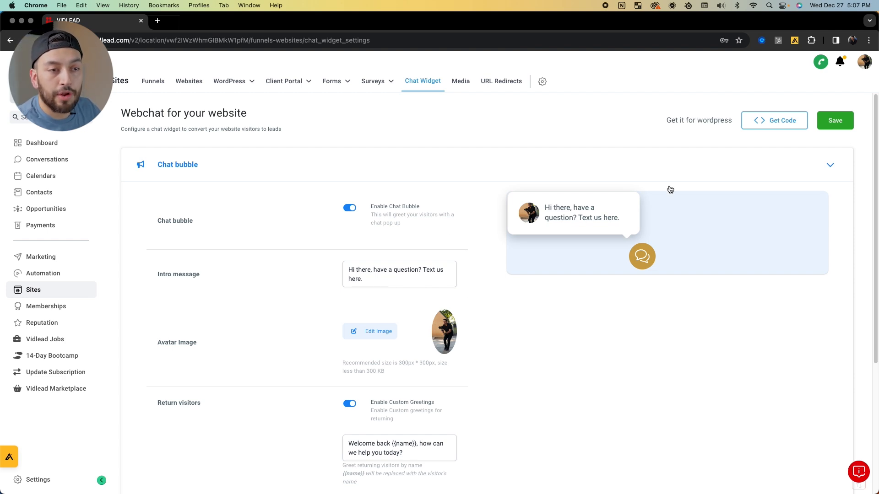
click(859, 473)
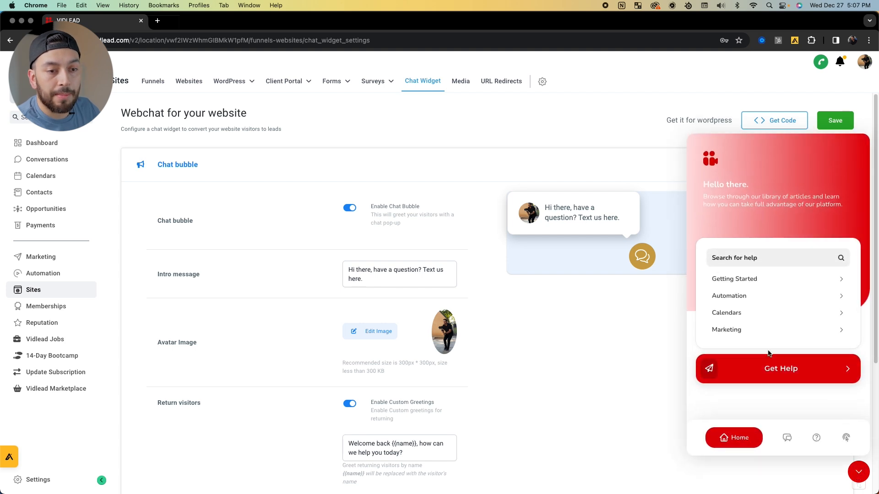
click(857, 472)
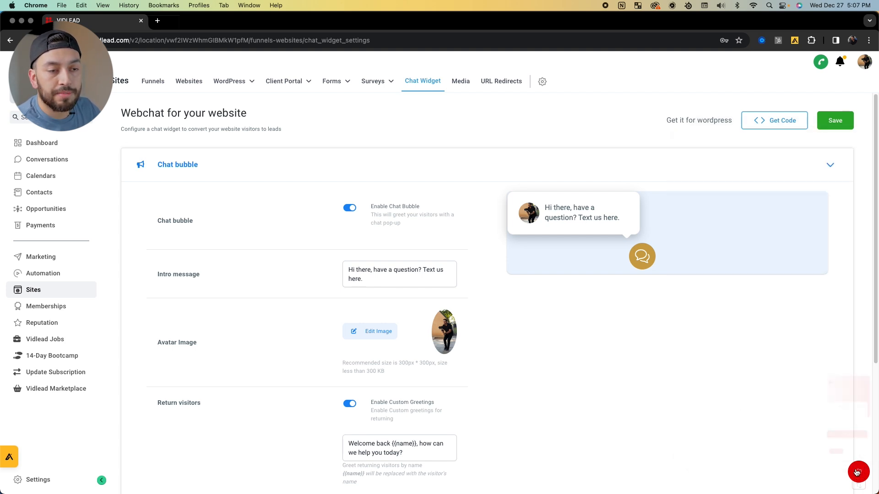
Open the media library and look through the AV Media Website Assets folder with its Video and Images subfolders.
click(461, 83)
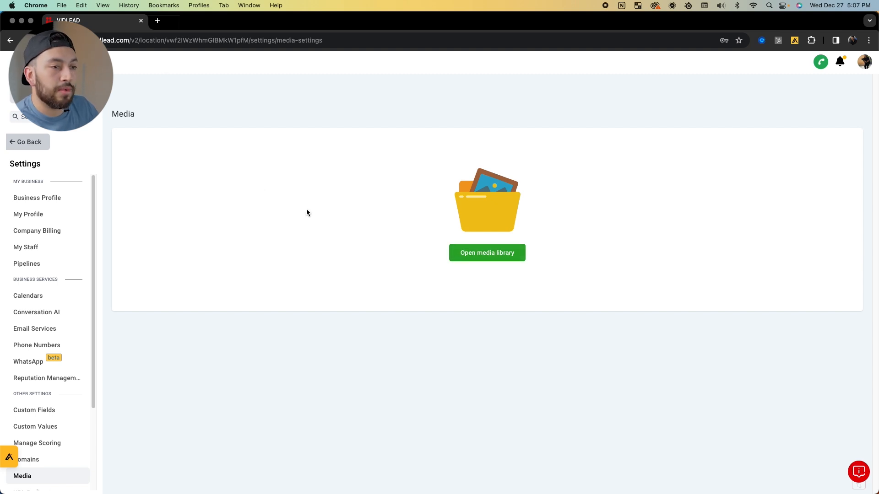
click(485, 260)
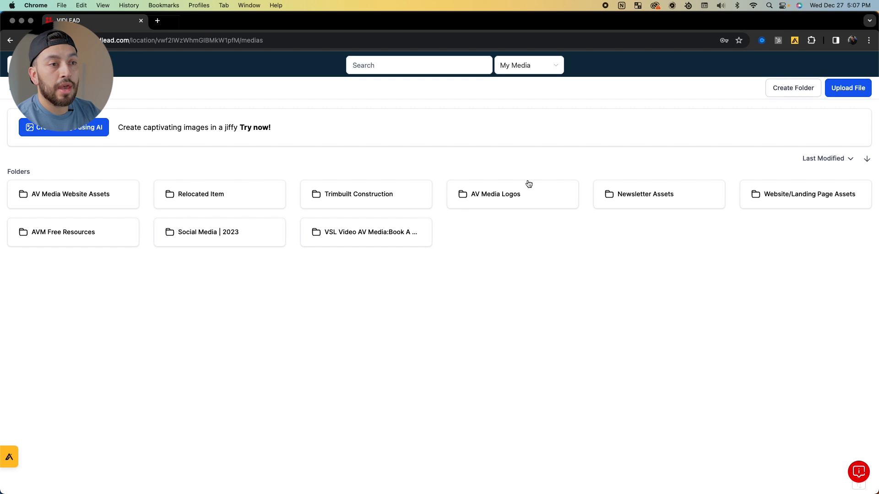
click(509, 200)
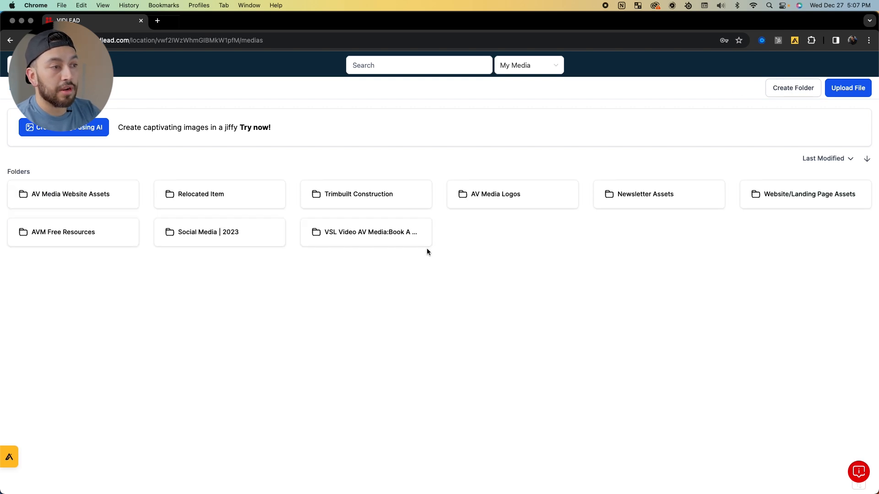
click(78, 193)
click(122, 203)
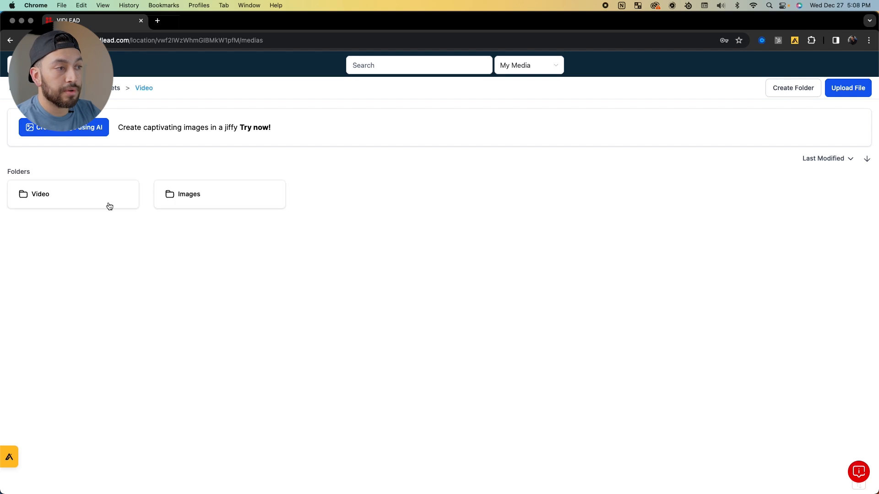
click(191, 200)
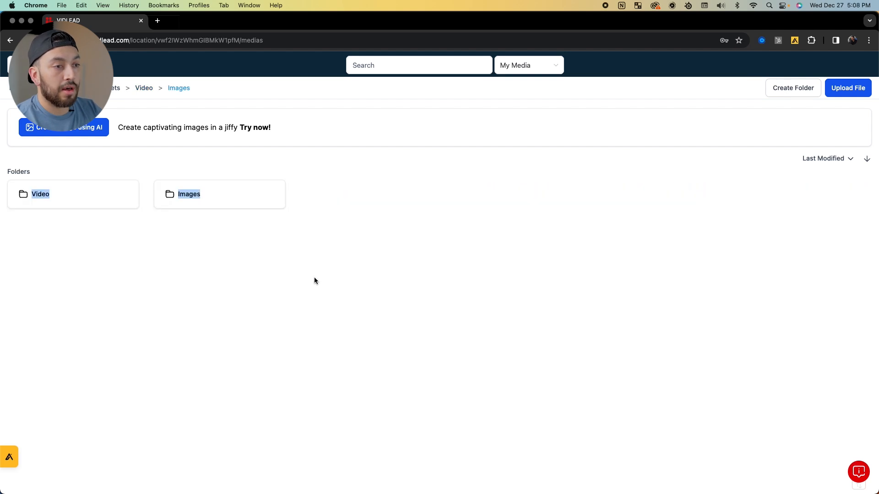
click(513, 319)
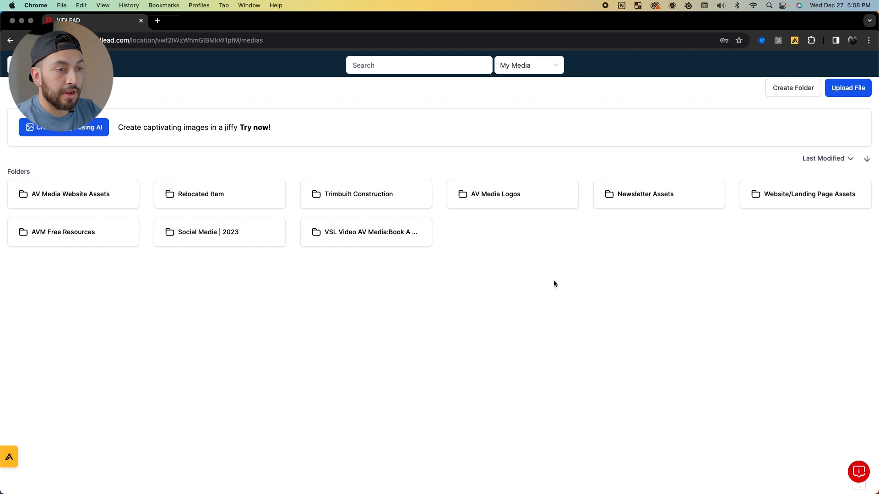
View the files in the VSL Video folder, and leave the media library for the dashboard.
click(378, 232)
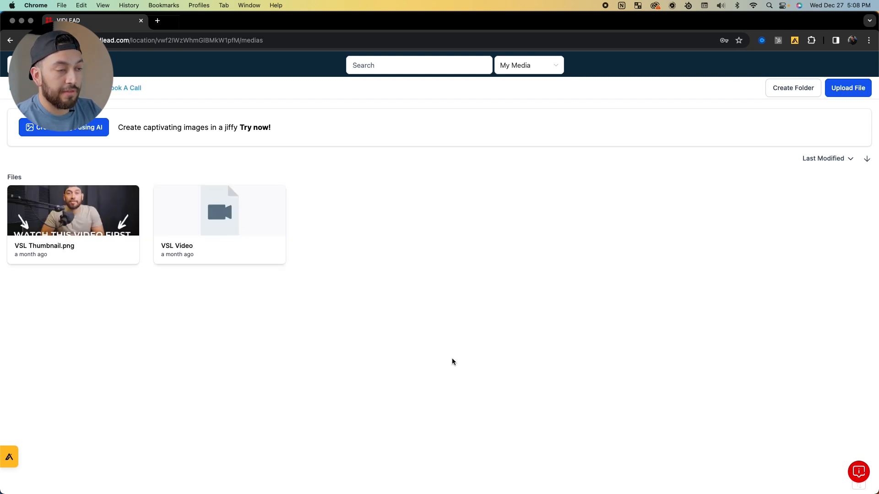
click(19, 88)
click(26, 65)
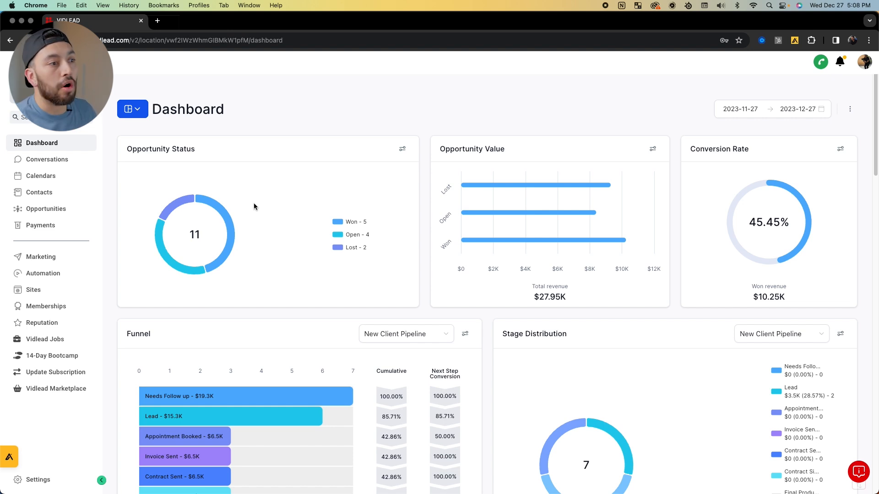
Open the 14 Ways to Move the Needle funnel in Sites and view its landing page and Thank You! steps.
click(40, 291)
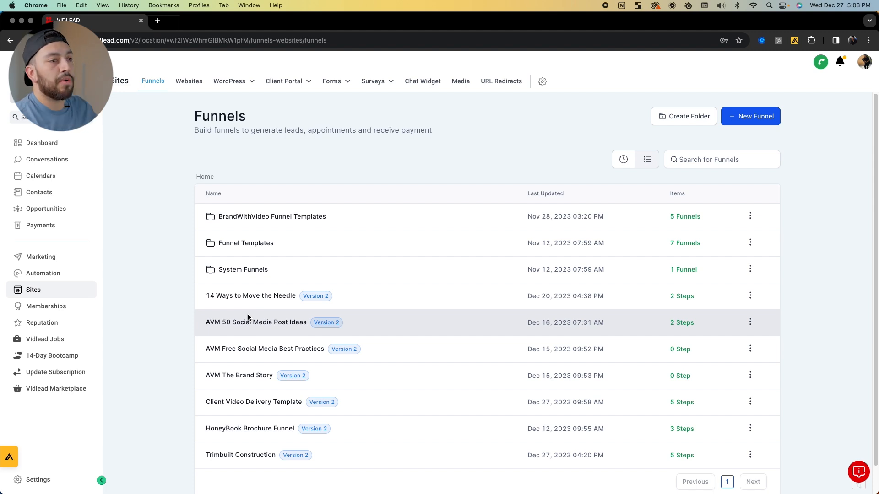
click(280, 297)
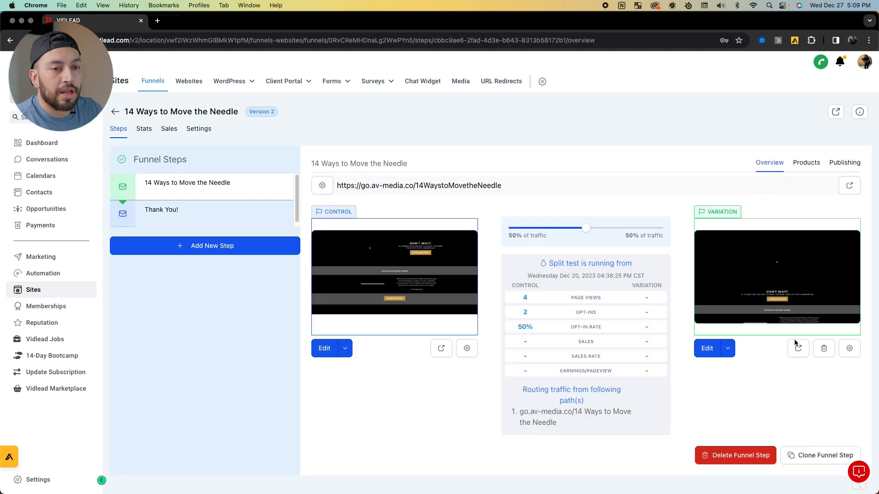
click(178, 188)
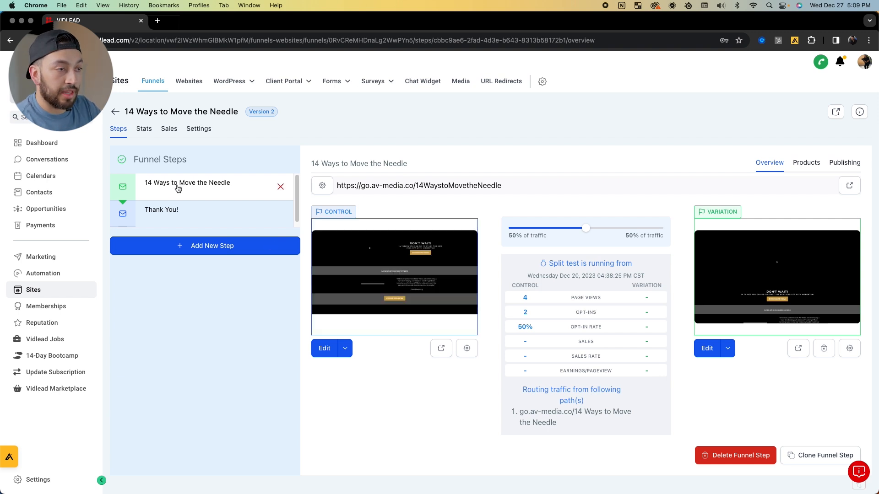
click(178, 215)
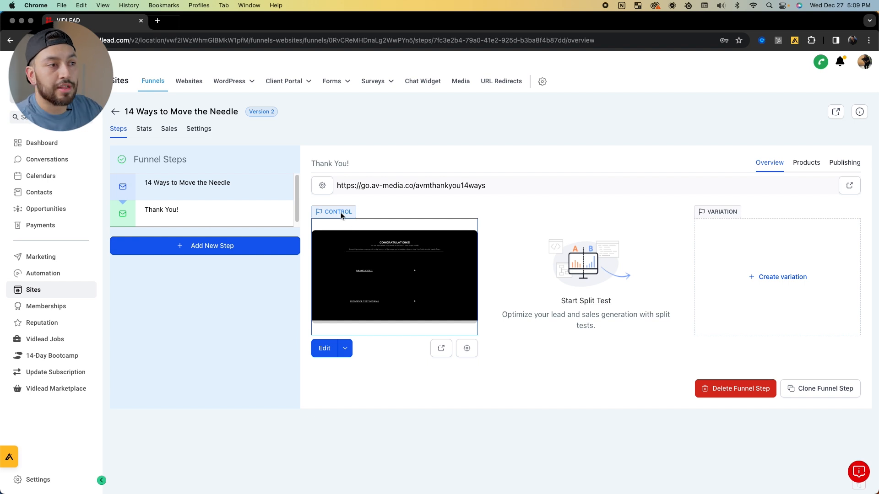
click(250, 181)
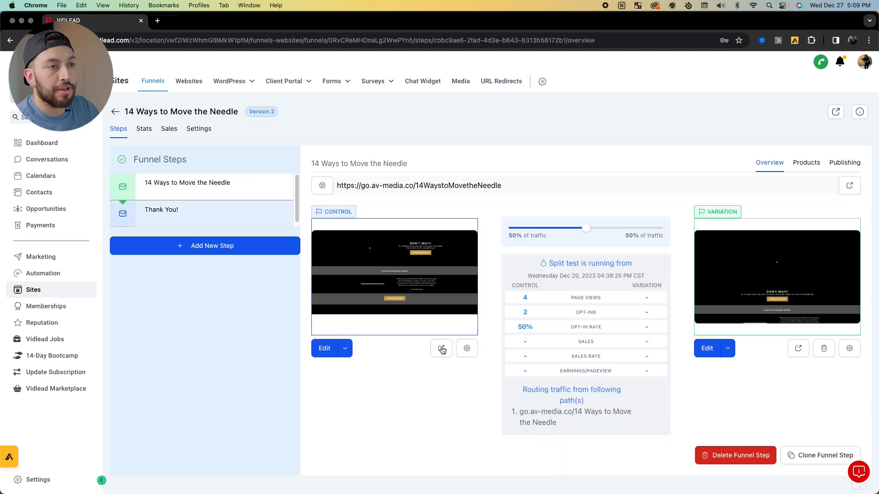
Preview the funnel's live landing page, view its opt-in form and the whole page, and close the preview.
click(441, 349)
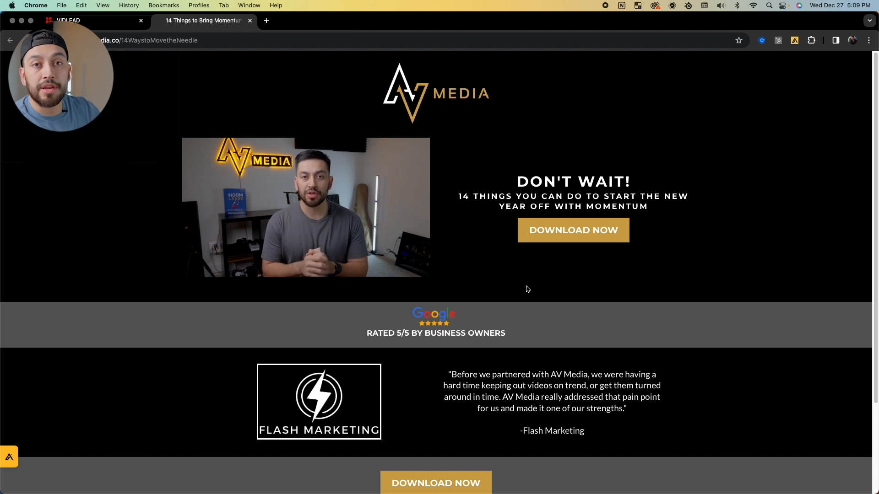
mouse_move(296, 244)
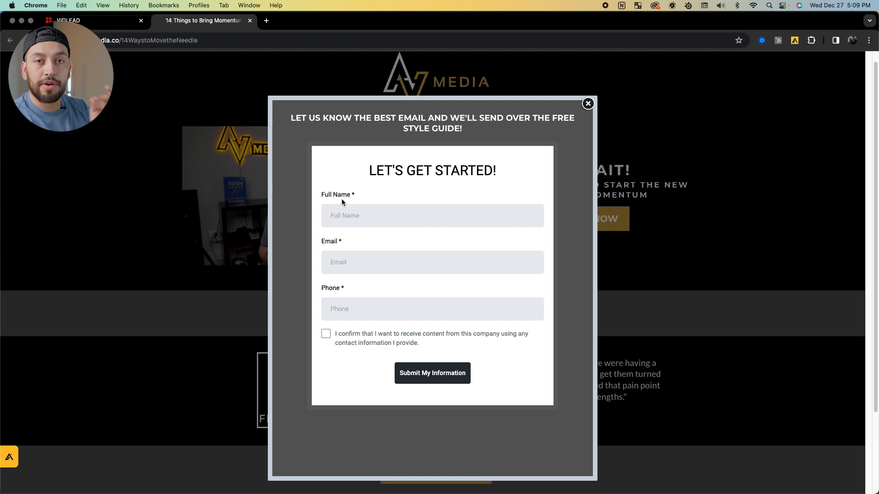
click(594, 106)
scroll(394, 297, down, 3)
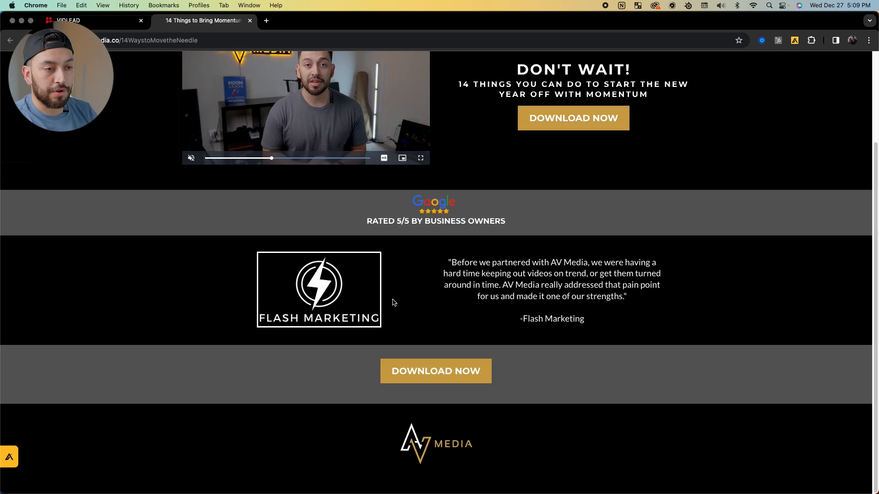
scroll(429, 389, up, 2)
scroll(429, 389, down, 2)
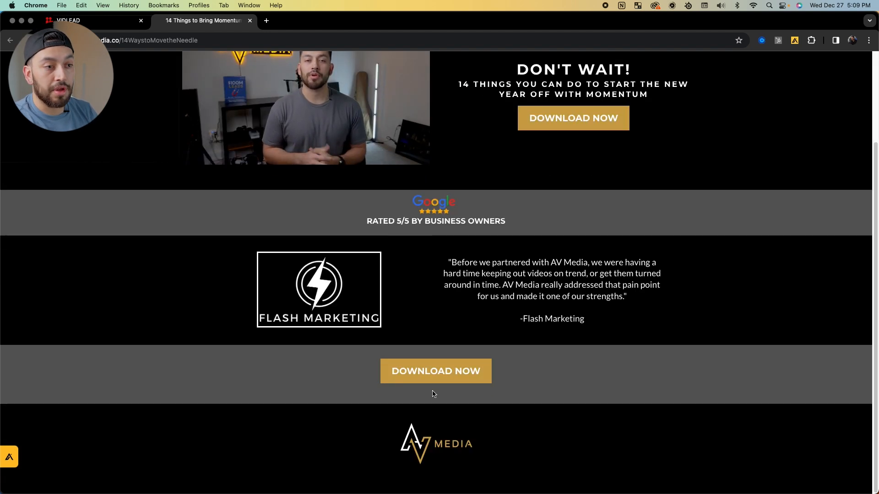
scroll(427, 349, up, 1)
scroll(287, 92, up, 3)
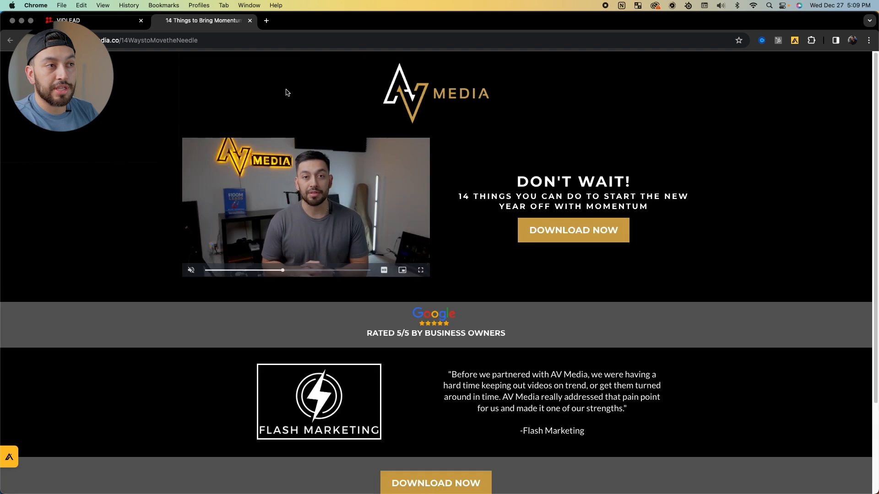
click(249, 21)
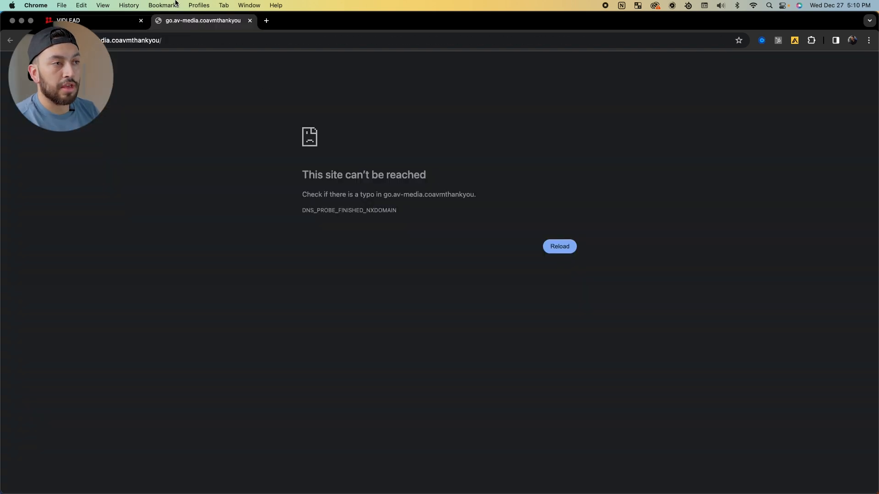
Close the Thank You! page preview and return from the funnel's first step to the Funnels list.
click(251, 20)
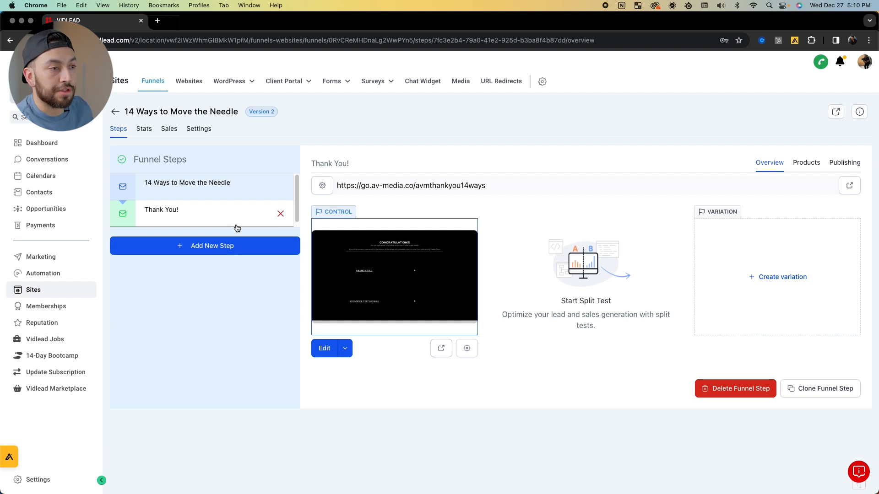
click(235, 200)
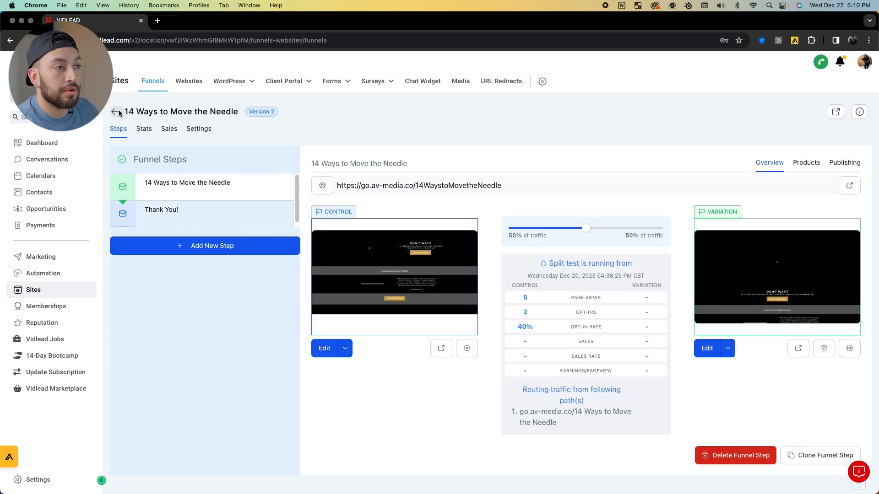
click(116, 111)
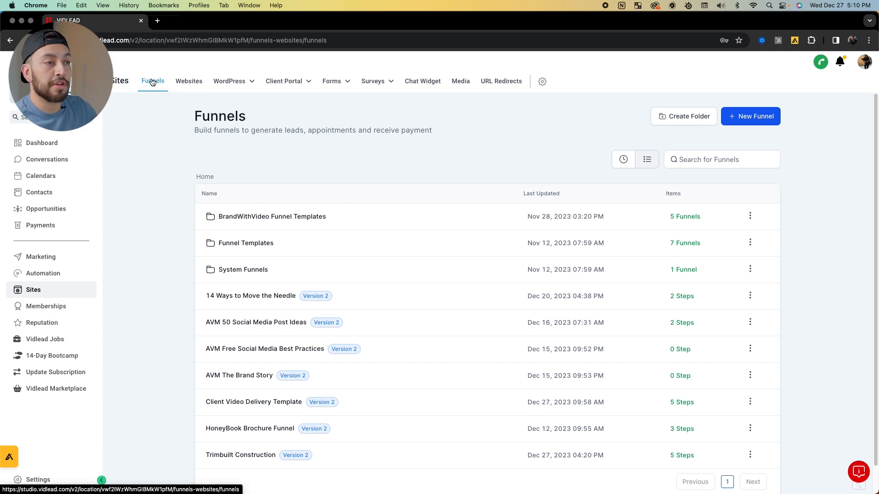
View the AV Media Company website's pages, preview its Home page, and return to the Websites list.
click(189, 81)
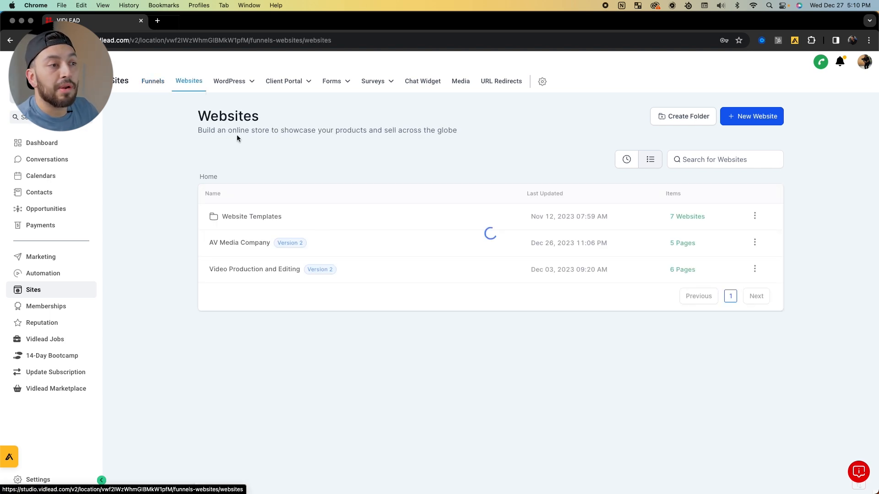
click(252, 242)
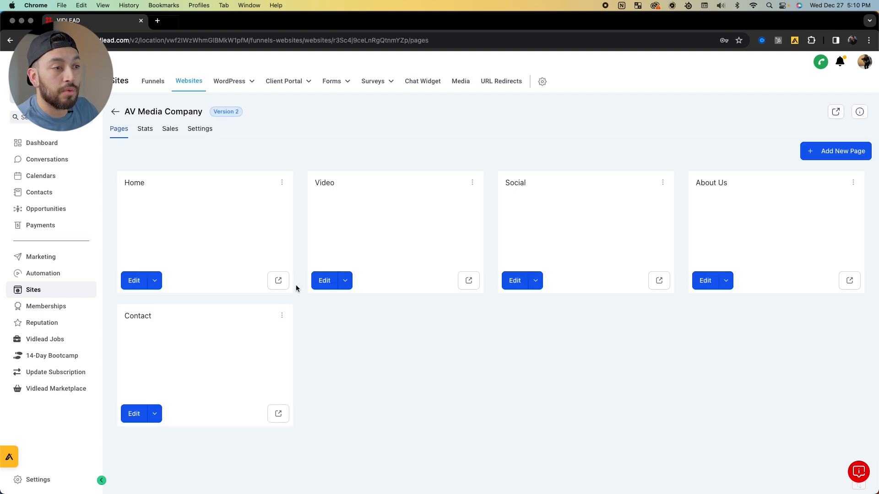
click(116, 112)
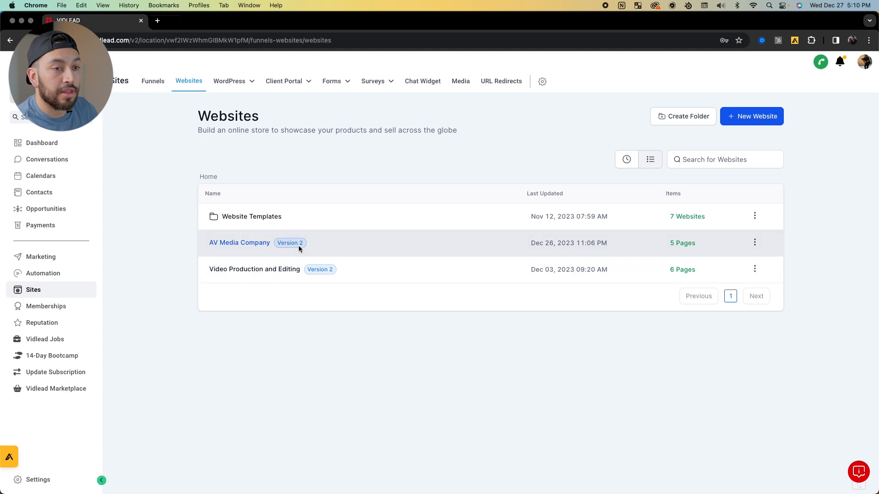
click(247, 242)
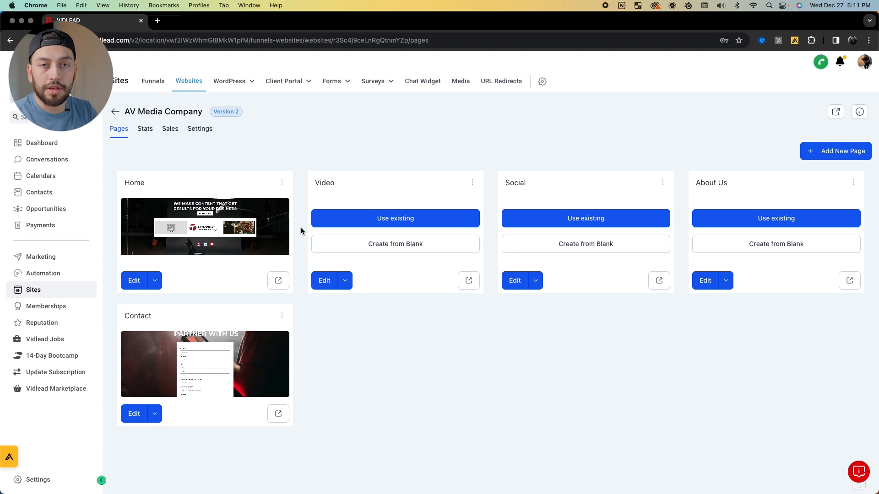
click(278, 280)
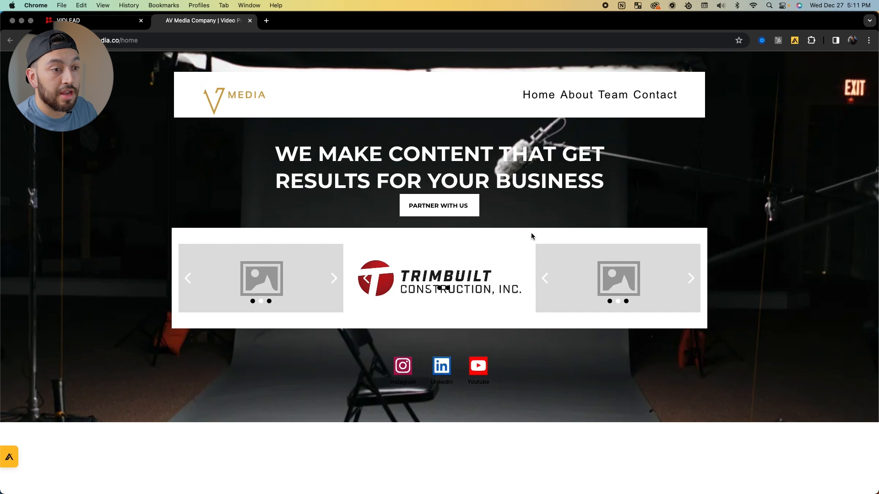
click(249, 20)
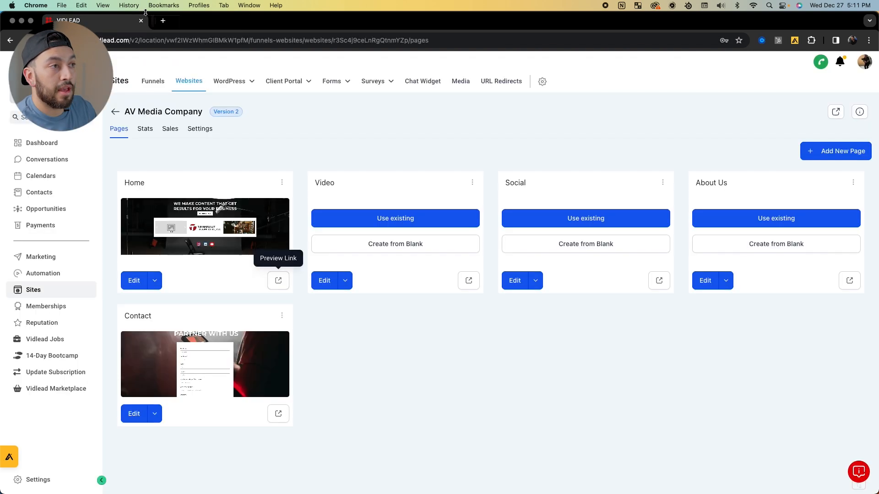
click(115, 113)
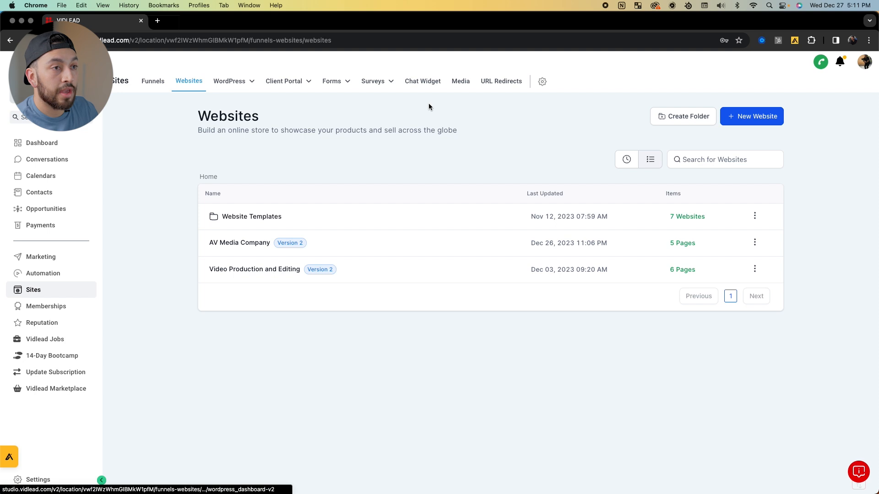
mouse_move(392, 85)
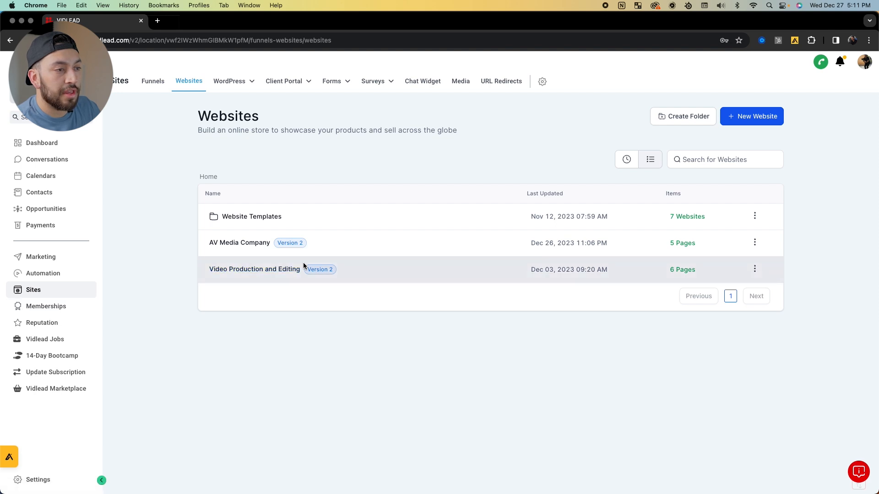
Open the Memberships section and look over its Communities and Certificates areas.
click(33, 307)
drag(559, 341, 395, 180)
click(396, 179)
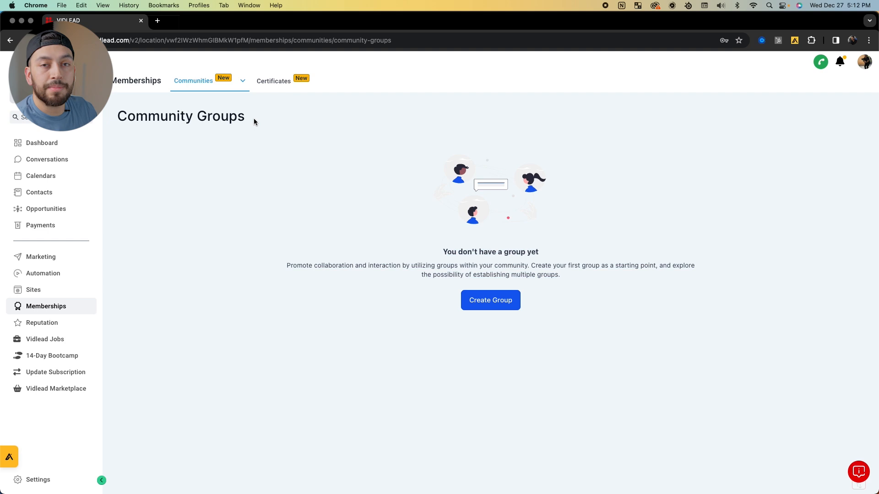
click(279, 83)
mouse_move(200, 82)
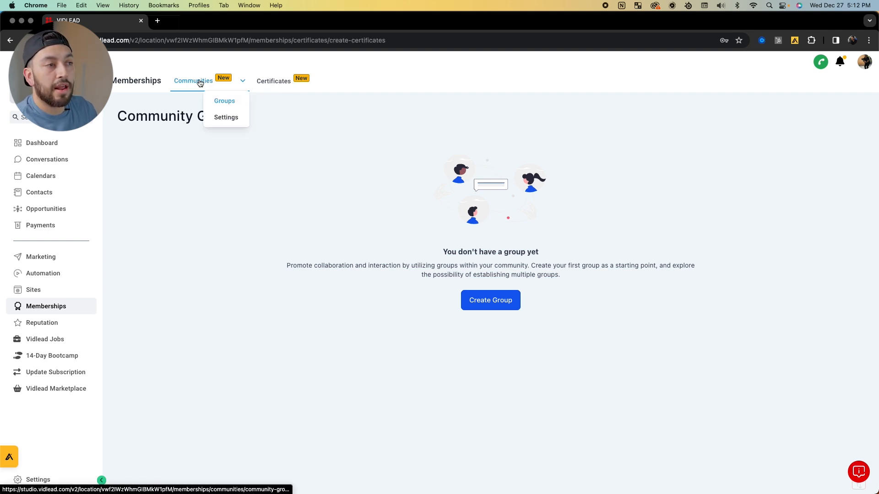
Revisit the Memberships Certificates page and return to the Community Groups page.
click(294, 84)
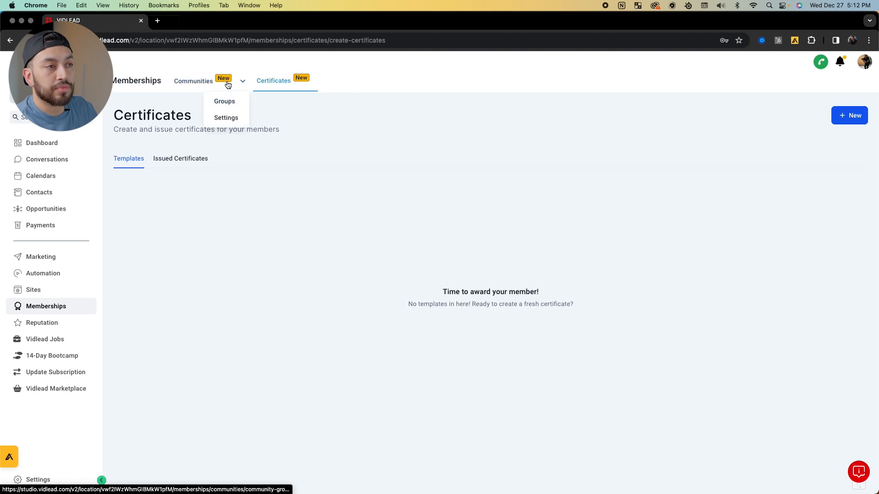
click(227, 85)
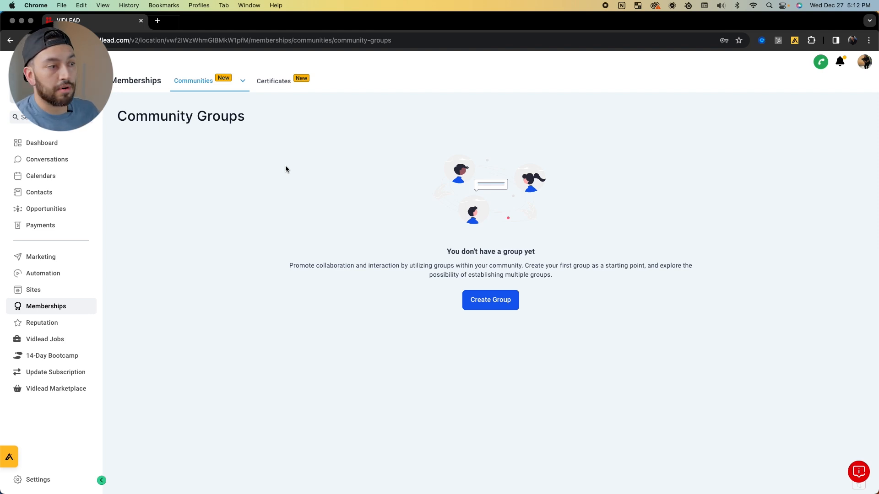
Open the Reputation section and look through its Overview, including the latest review requests and latest reviews.
click(40, 330)
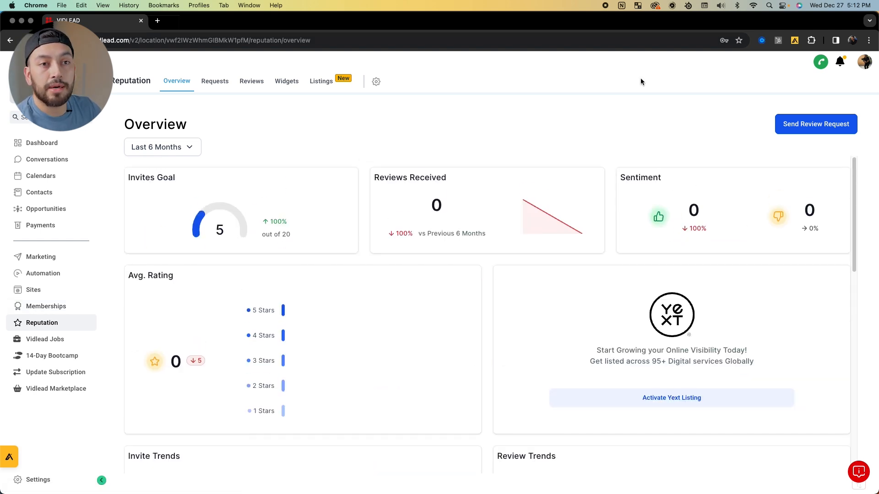
scroll(623, 181, down, 3)
scroll(624, 181, down, 7)
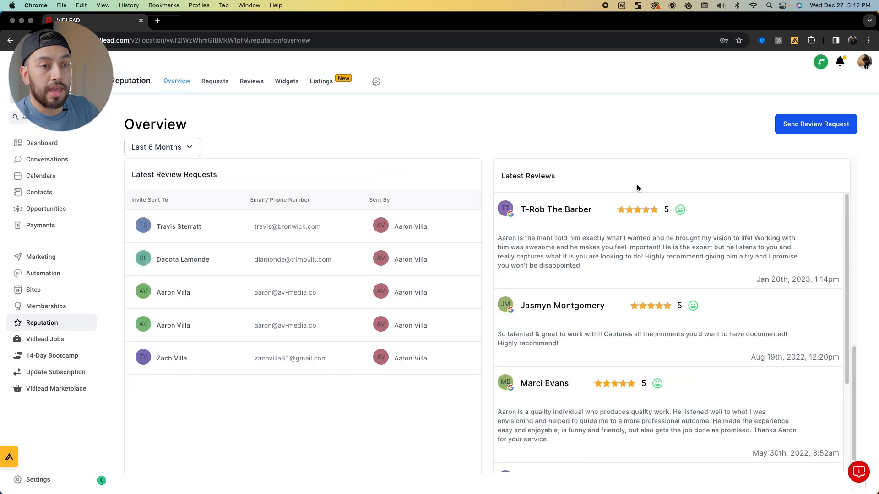
scroll(549, 251, up, 2)
scroll(569, 259, down, 4)
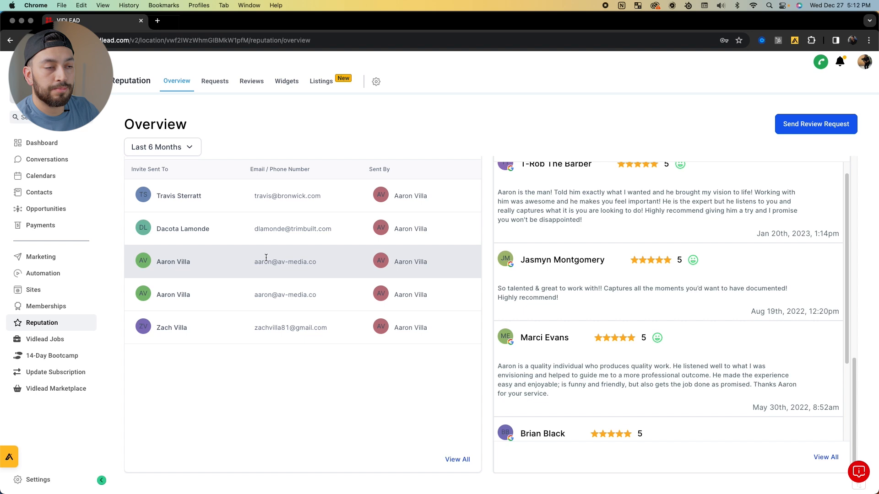
scroll(266, 258, up, 10)
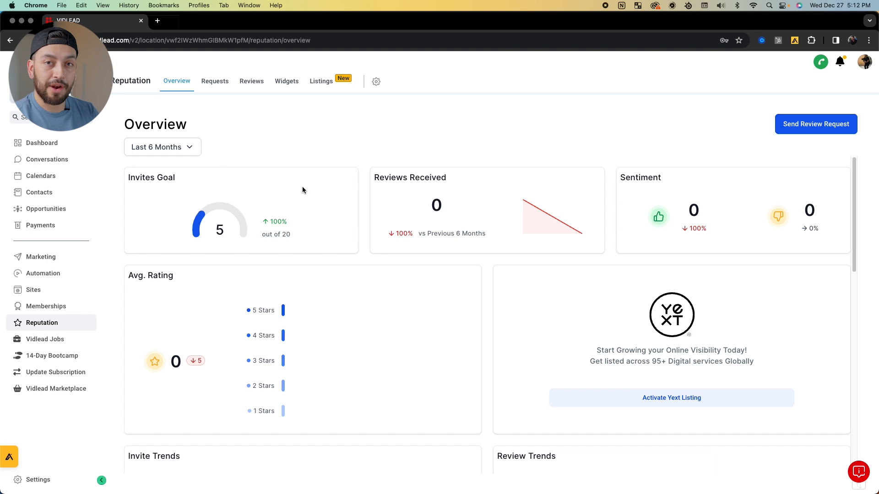
View the list of sent review requests and return to the Reputation Overview.
click(215, 85)
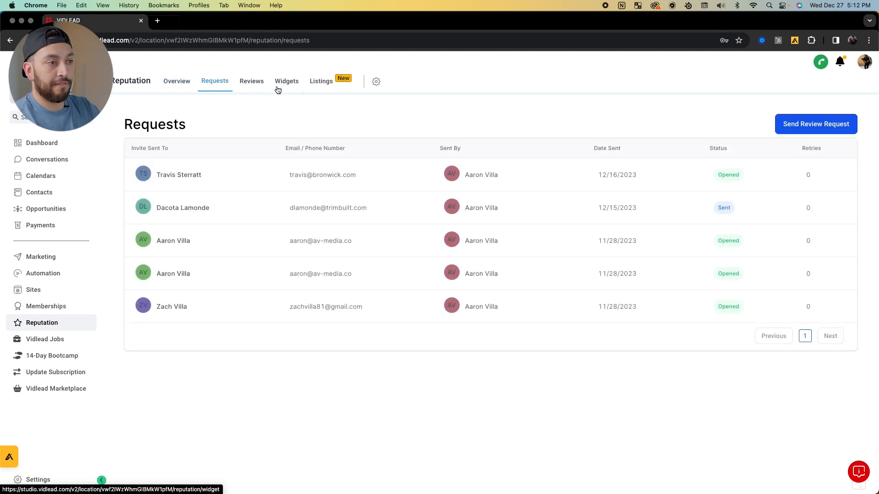
drag(217, 353, 193, 156)
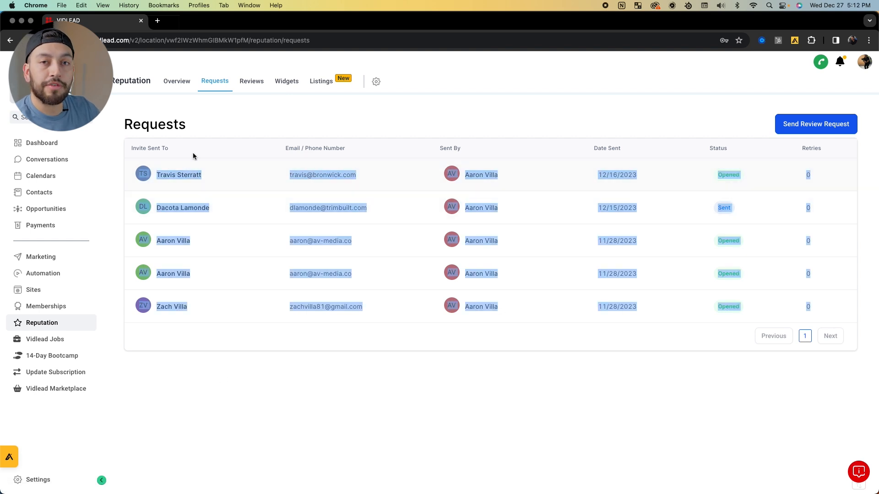
click(344, 121)
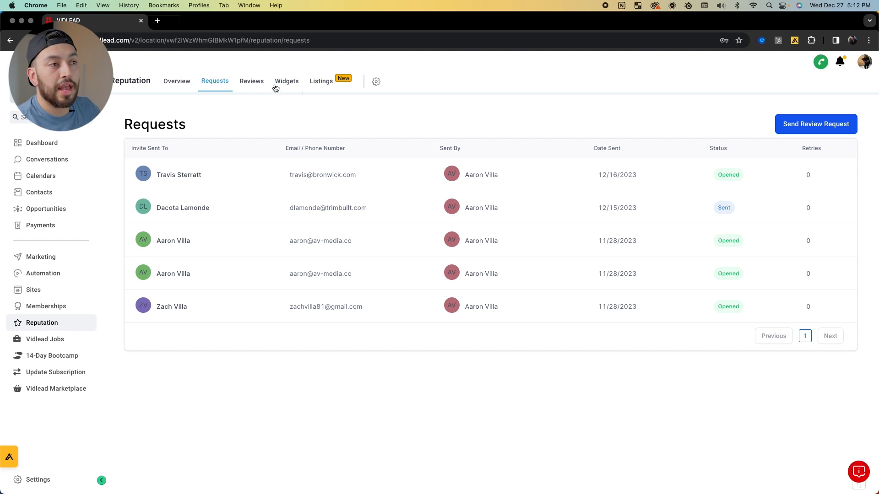
click(188, 86)
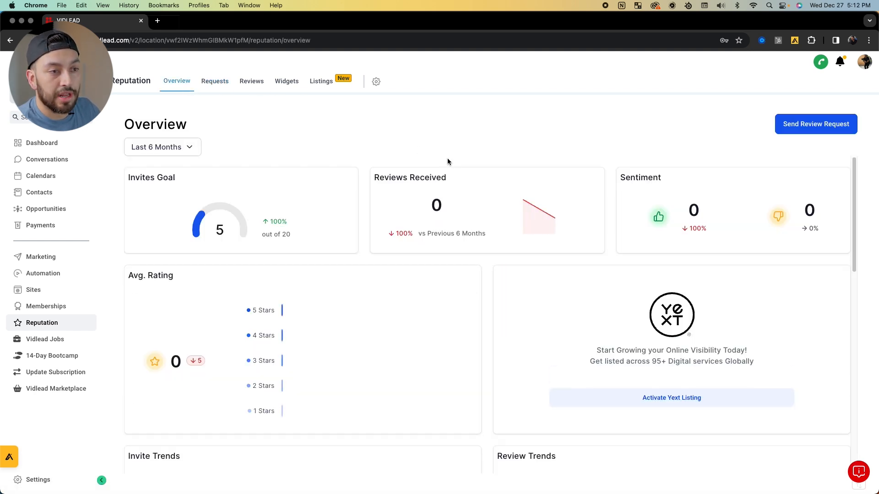
Open the Reputation Management settings and look over the review link, request behavior and email review request options.
scroll(456, 180, down, 10)
scroll(469, 204, down, 3)
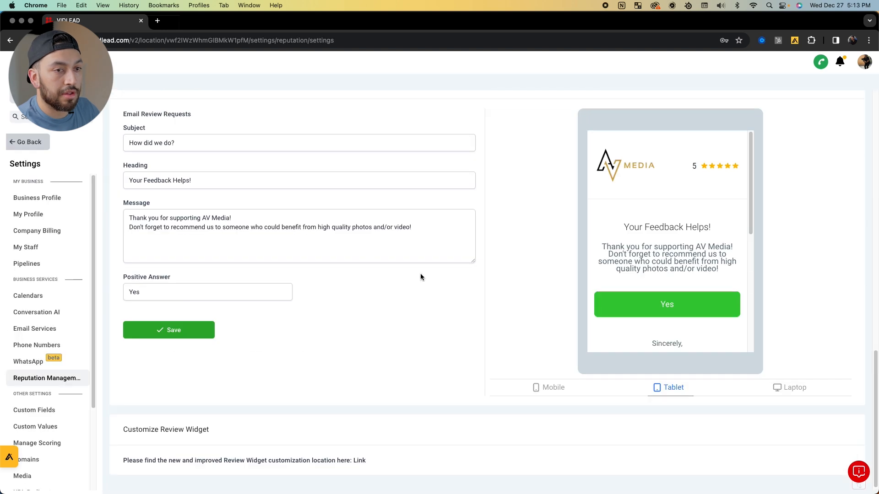
scroll(457, 320, up, 10)
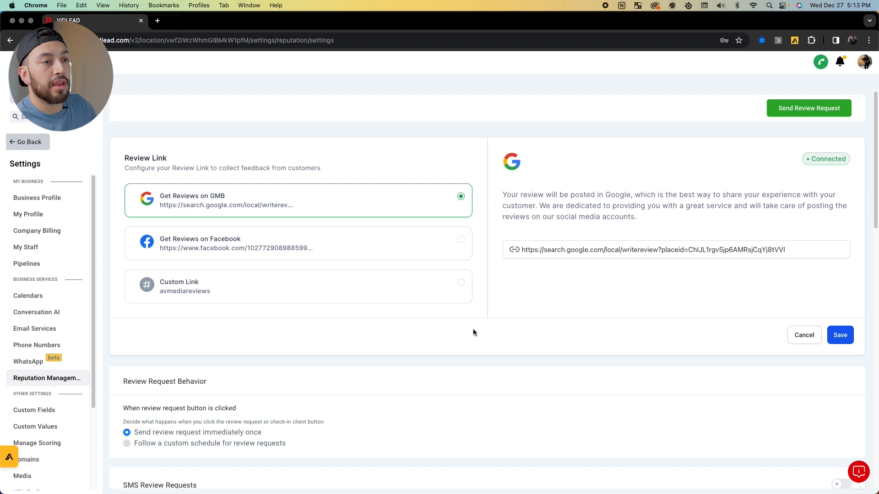
scroll(392, 261, down, 6)
scroll(393, 227, down, 8)
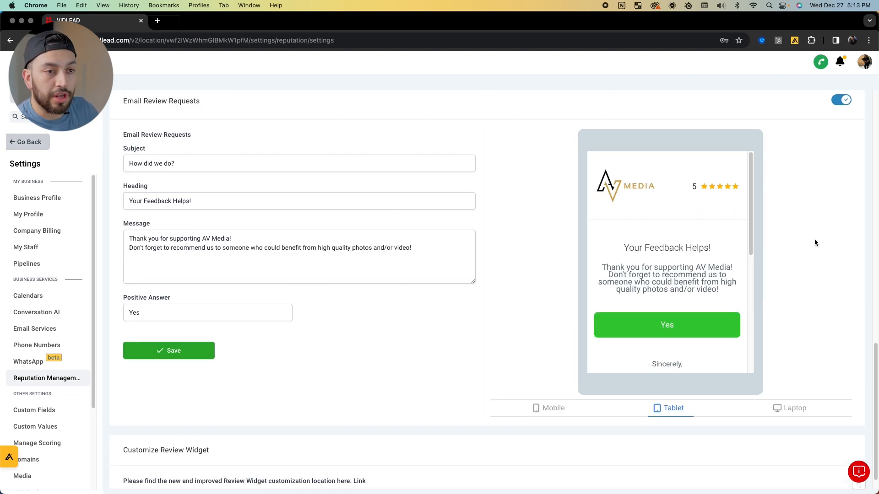
Set the email review request's Positive Answer to "Leave a review!".
click(173, 312)
double_click(225, 314)
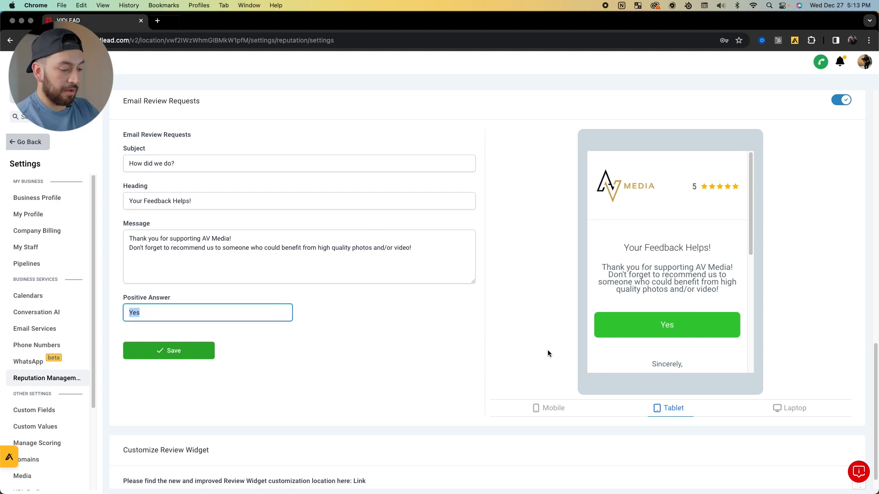
text(H)
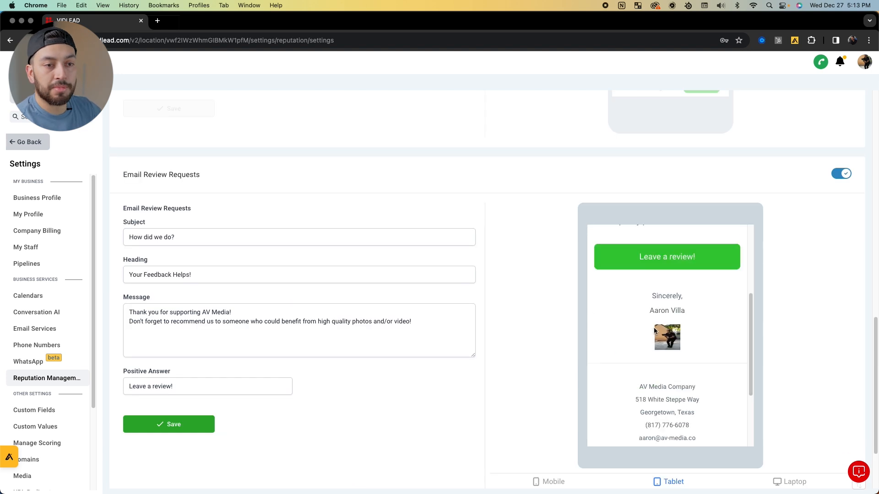
Examine the email review request's tablet preview, from the logo and message to the button, signature and company details.
scroll(661, 330, up, 2)
scroll(660, 331, up, 1)
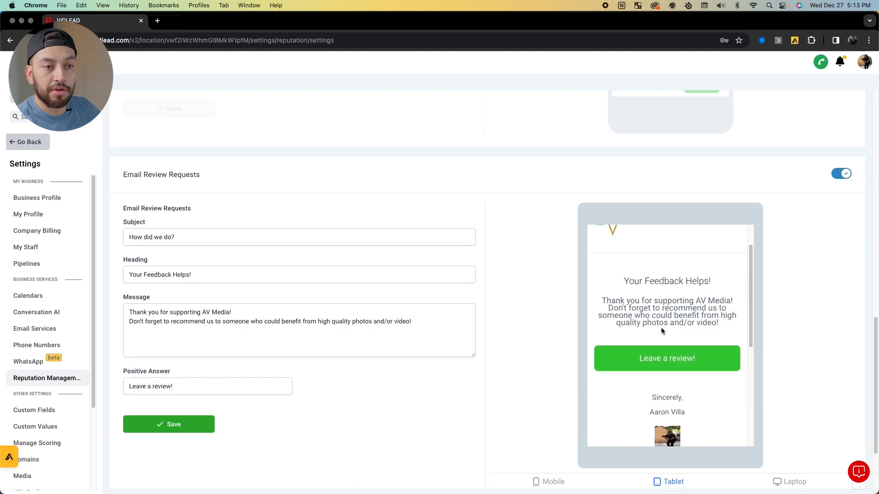
scroll(661, 330, up, 1)
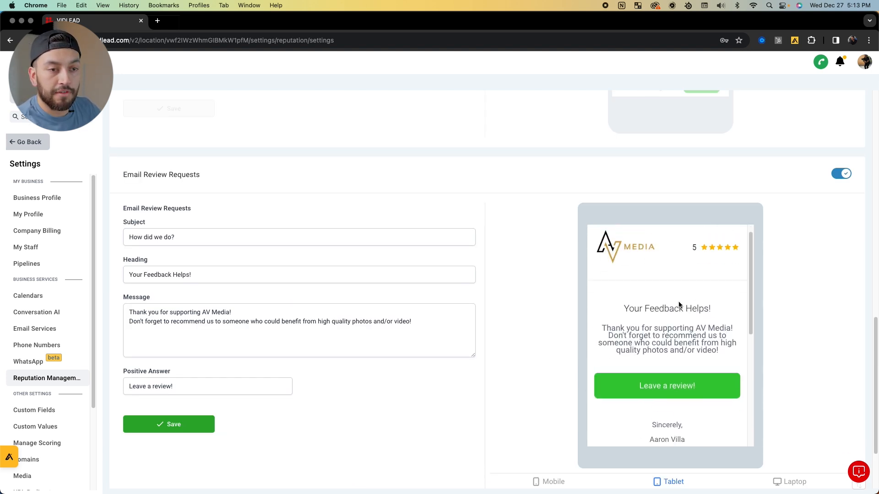
drag(728, 343, 614, 313)
click(602, 304)
scroll(644, 284, down, 2)
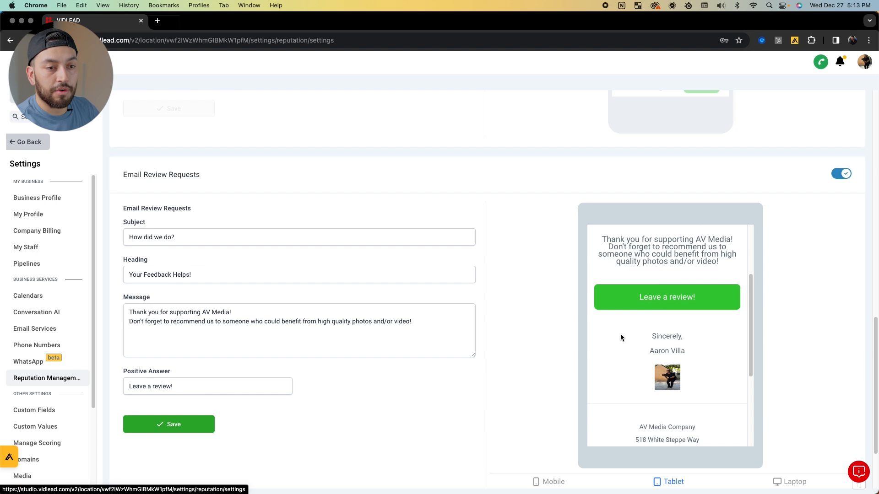
scroll(700, 329, down, 2)
scroll(682, 361, down, 2)
Leave the Reputation Management settings and return to the Reputation Overview.
scroll(682, 364, up, 10)
scroll(669, 335, up, 4)
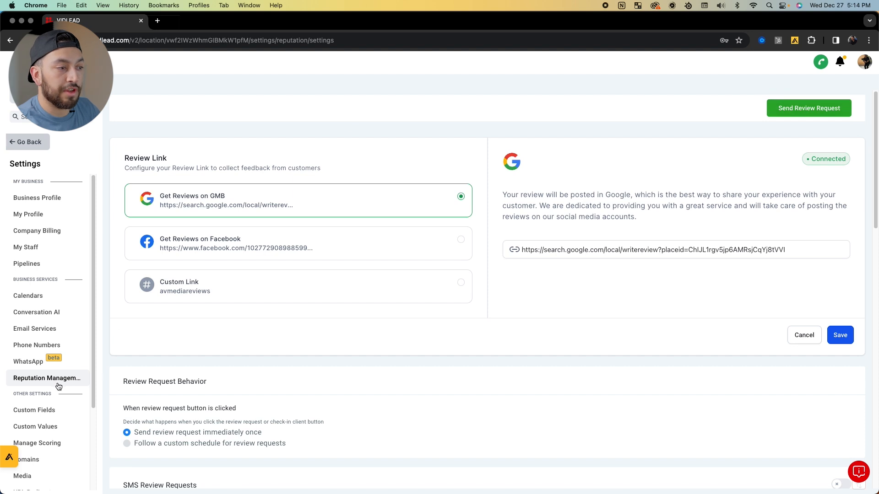
click(76, 140)
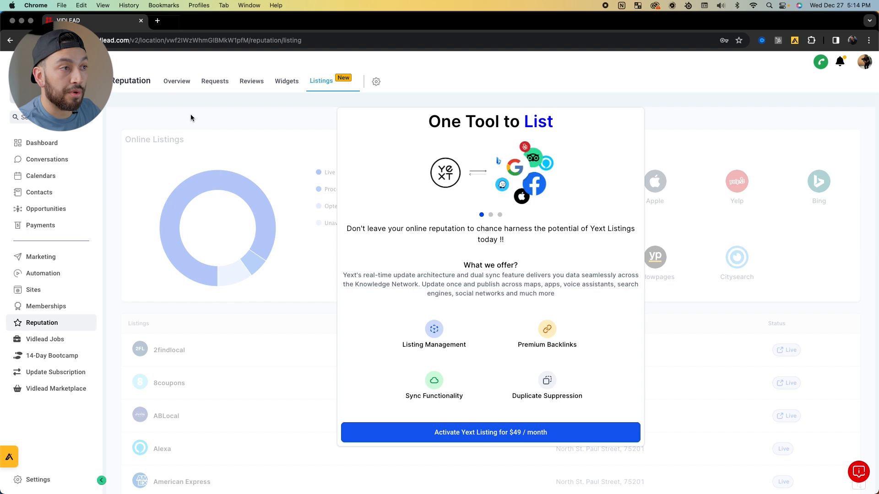
click(176, 82)
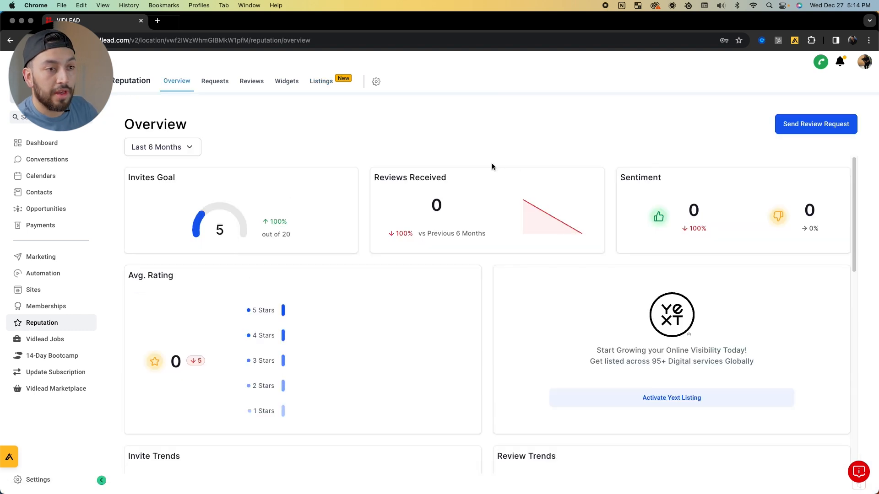
Open Vidlead Jobs and browse the New Projects job listings.
click(59, 341)
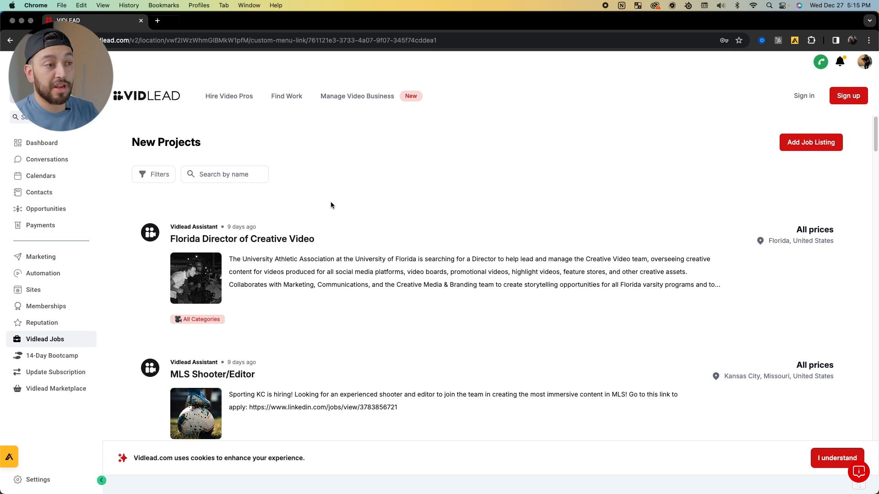
scroll(330, 205, down, 2)
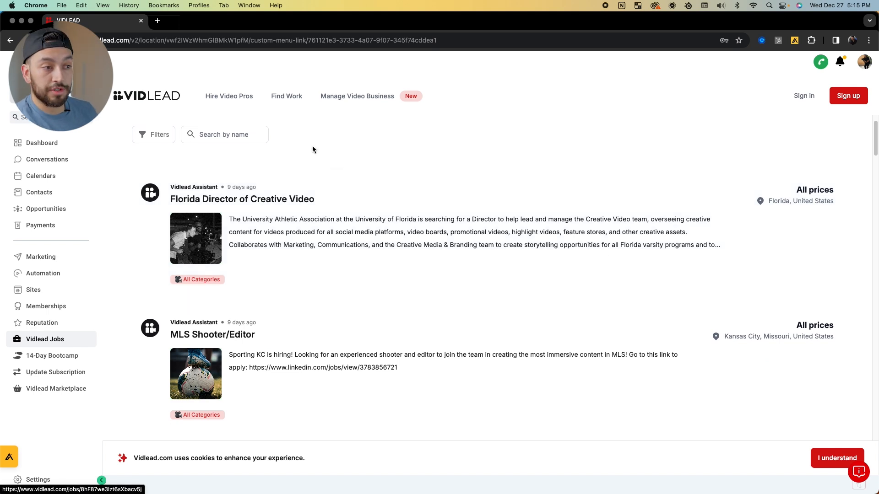
scroll(312, 151, down, 3)
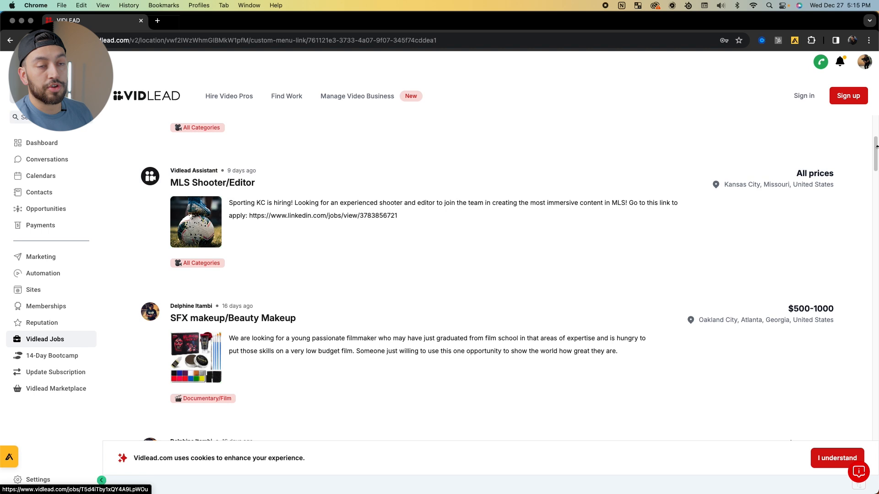
scroll(421, 238, up, 4)
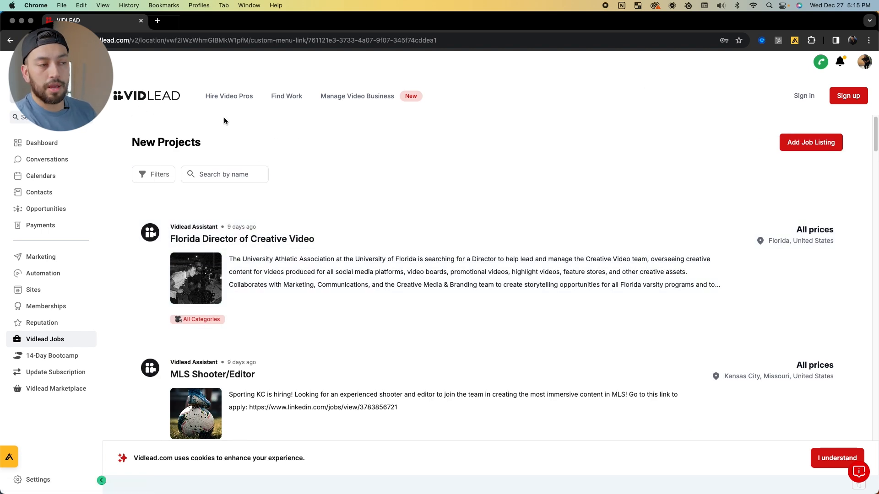
Open the 14-Day Bootcamp and look through its daily lessons and the Beyond the Basics bonus tutorials.
click(62, 356)
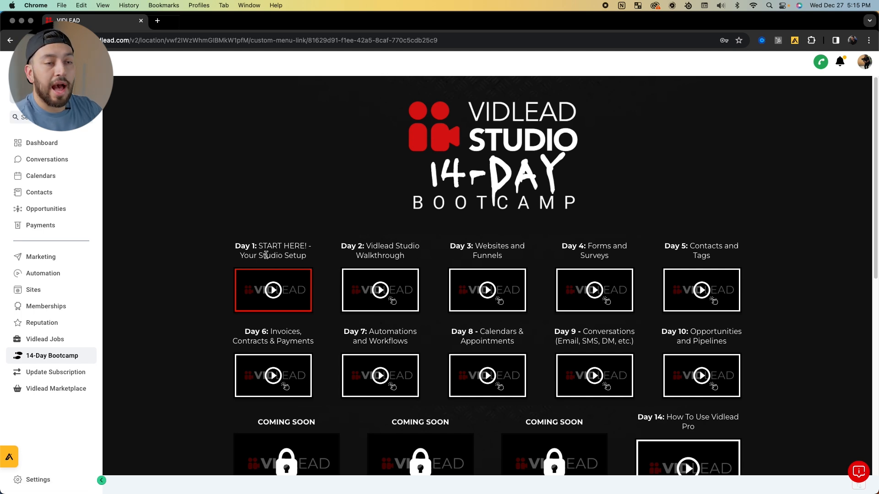
scroll(265, 255, down, 2)
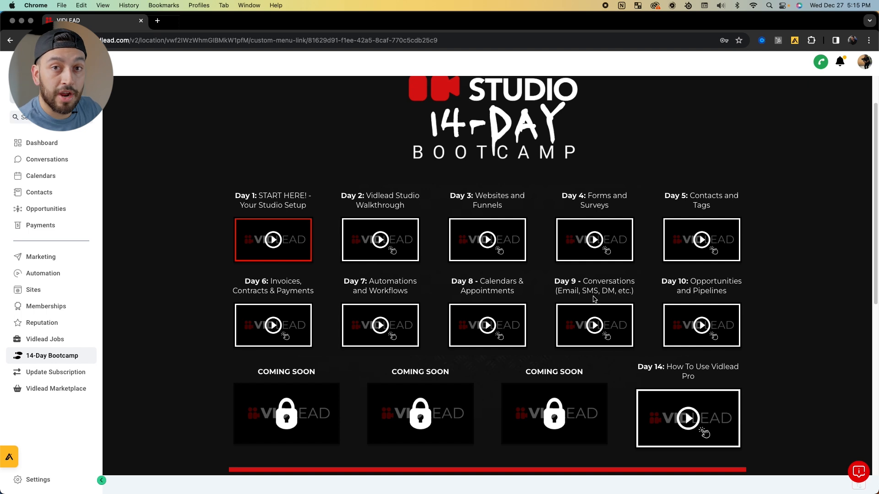
scroll(567, 285, down, 10)
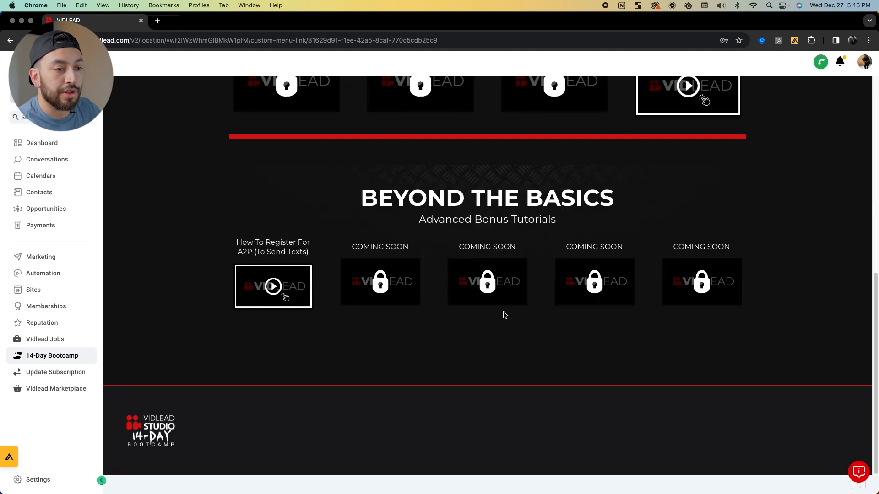
scroll(431, 288, up, 5)
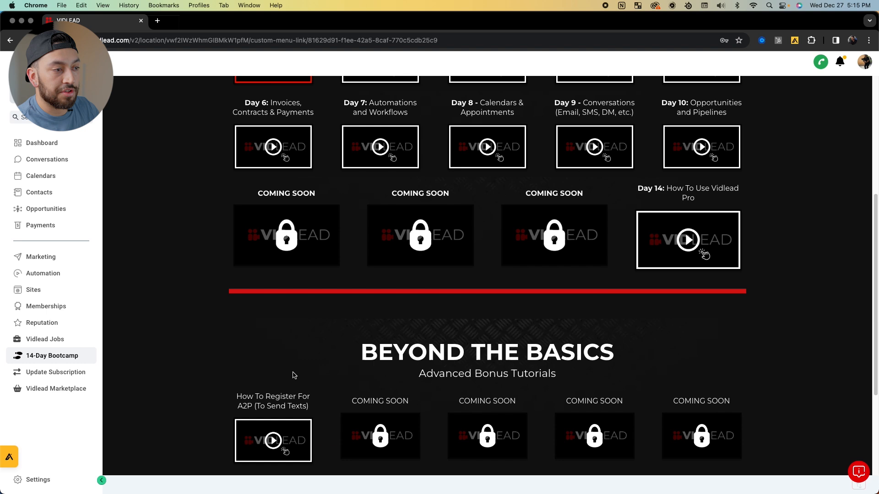
View the subscription change options, and open the Vidlead Marketplace to look over its template packs.
click(51, 375)
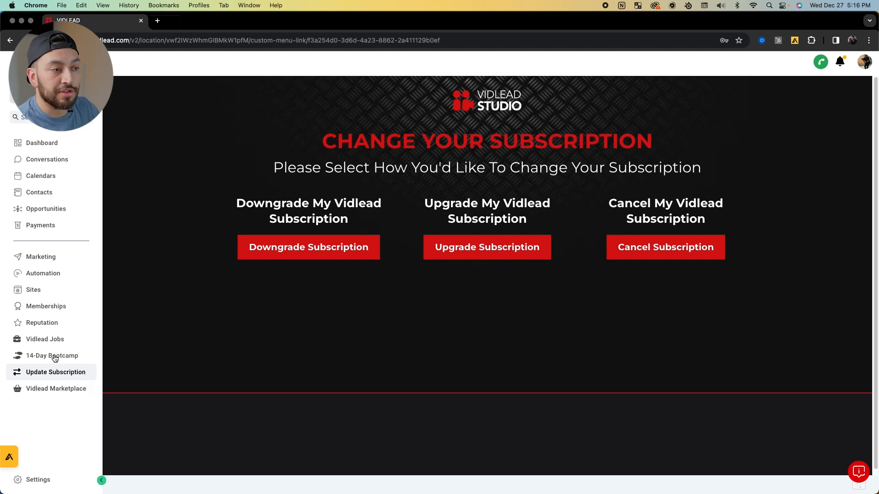
click(50, 389)
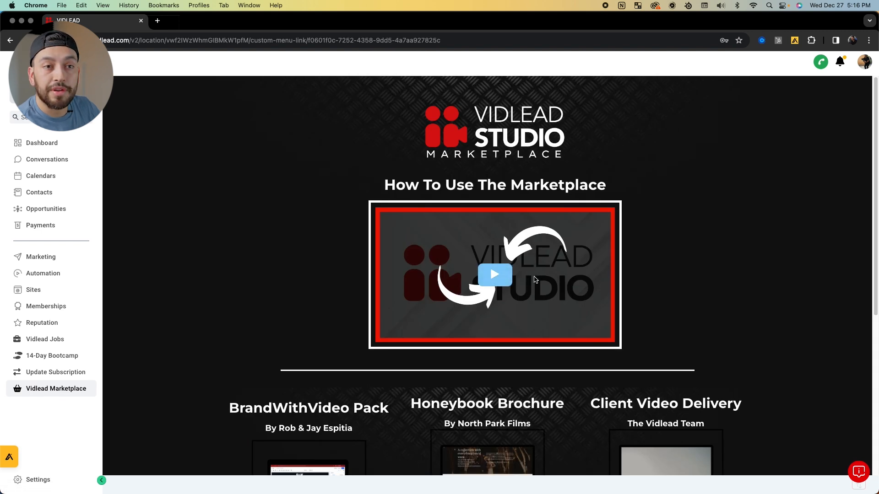
scroll(530, 302, down, 5)
scroll(531, 302, up, 3)
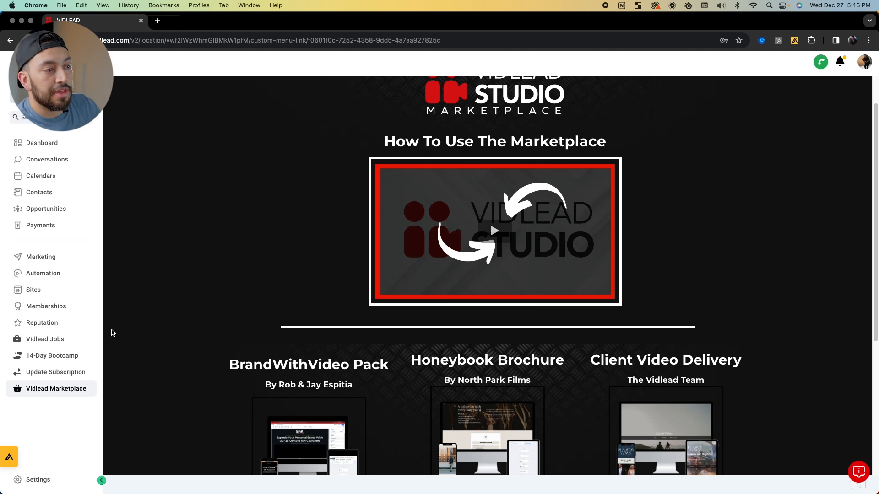
Revisit the Funnels list under Sites and return to the Vidlead Marketplace to view the contents of its template packs.
click(49, 296)
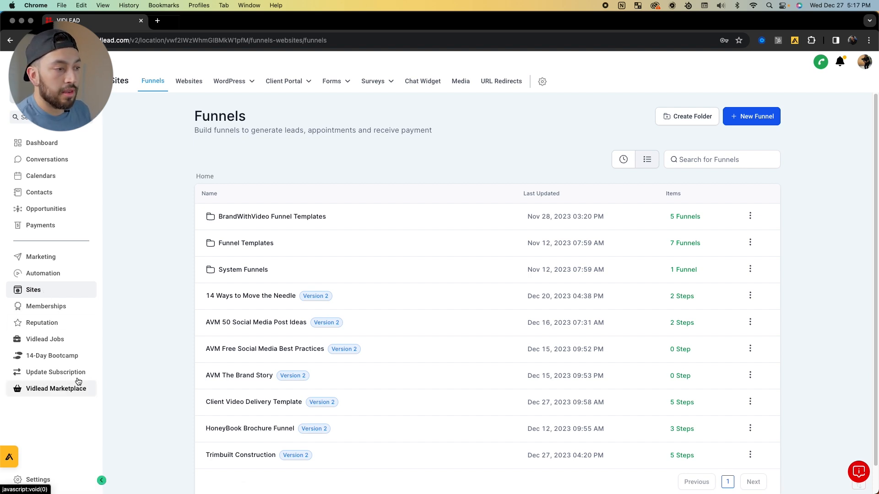
click(55, 388)
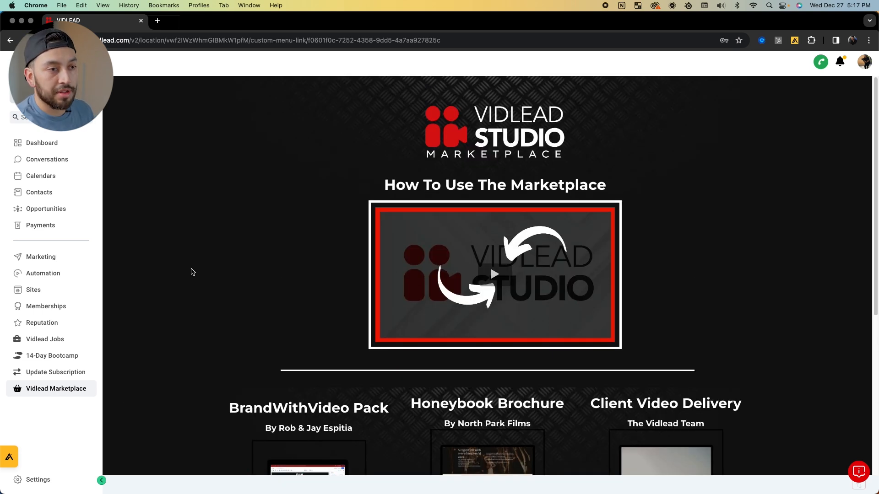
scroll(200, 282, down, 2)
scroll(199, 283, down, 2)
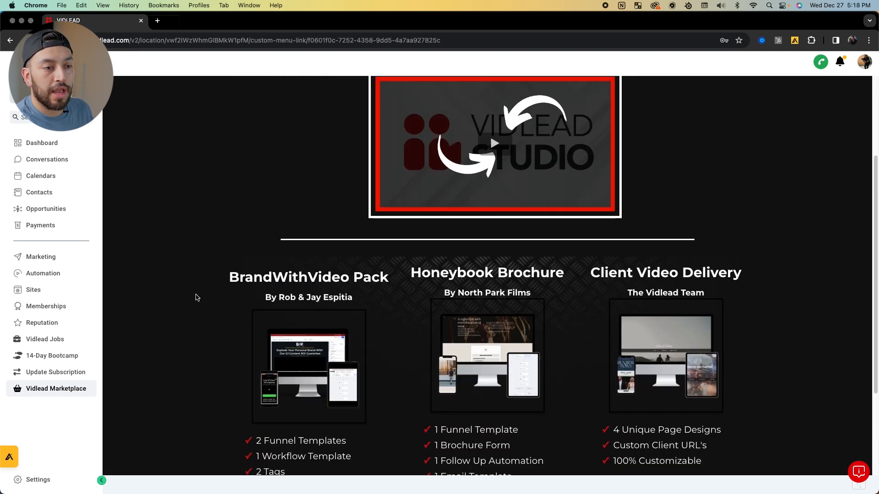
Examine the Marketplace's BrandWithVideo Pack, highlighting its list of included funnel templates, workflow template and tags.
scroll(212, 319, up, 4)
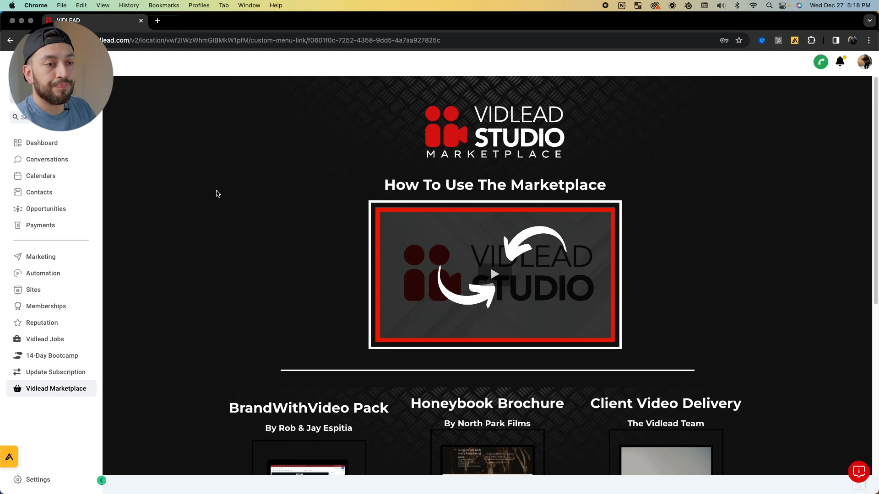
scroll(220, 211, down, 5)
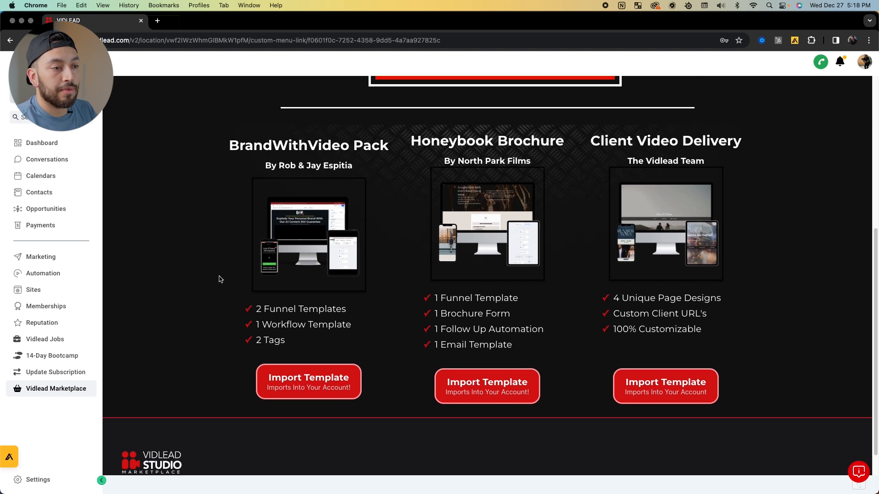
scroll(322, 187, up, 2)
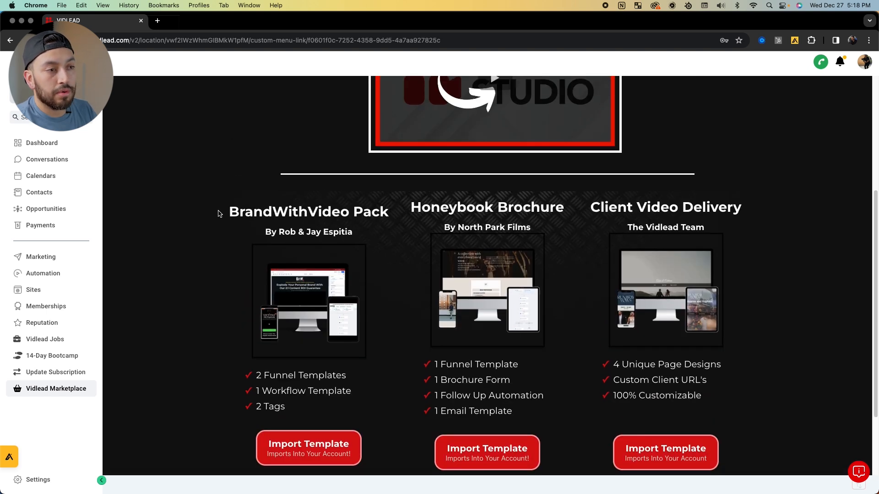
drag(212, 198, 384, 402)
click(269, 369)
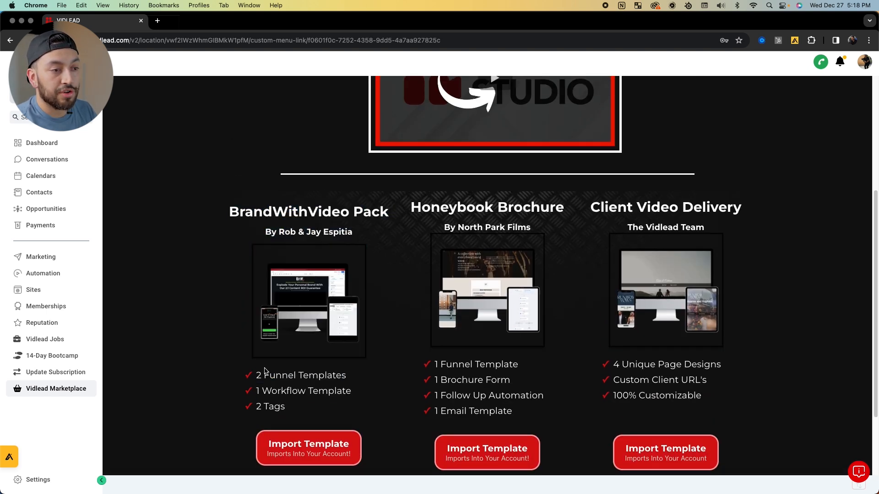
drag(349, 410, 249, 374)
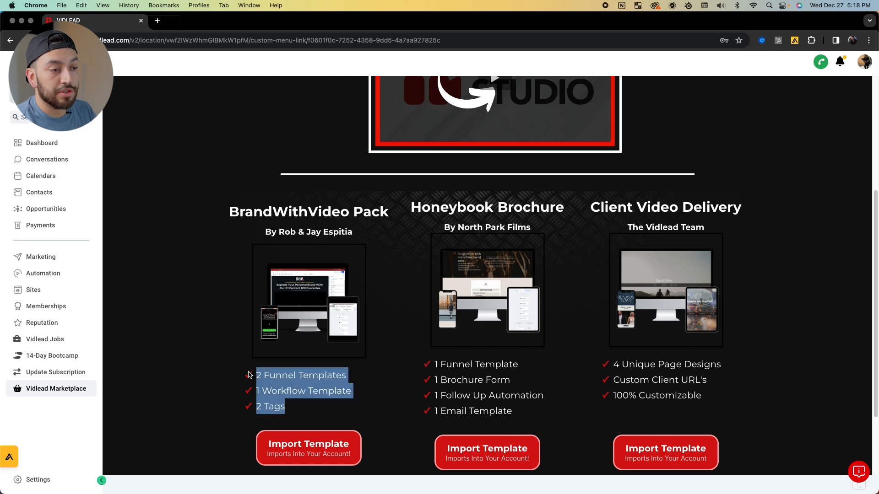
click(247, 370)
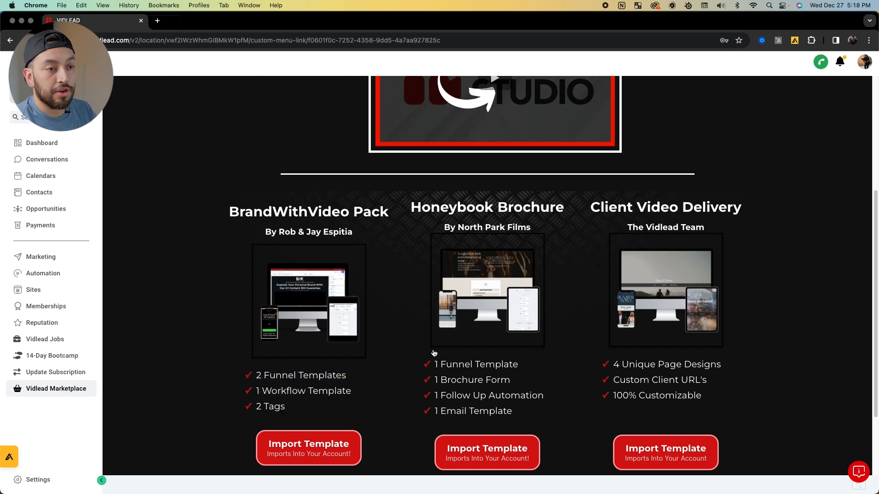
Look over the Honeybook Brochure pack and the items it includes.
mouse_move(431, 362)
mouse_down()
mouse_move(506, 412)
mouse_move(526, 412)
mouse_move(419, 355)
mouse_up()
click(410, 325)
scroll(441, 302, up, 2)
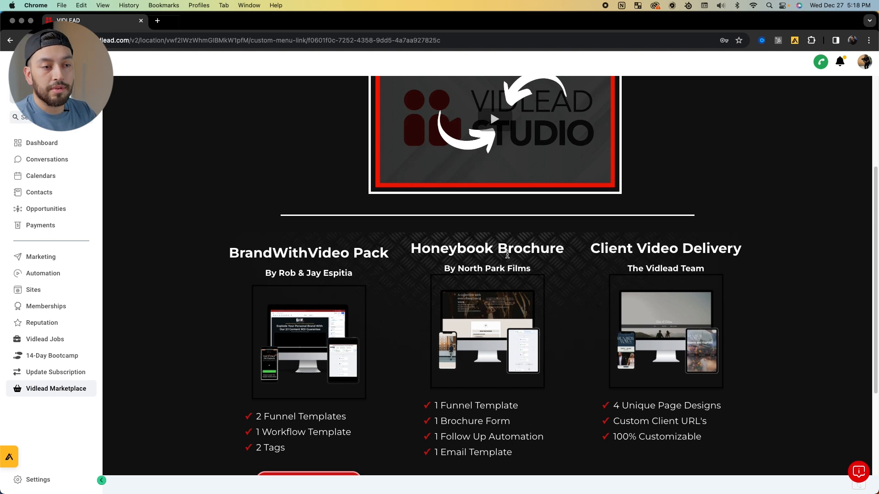
scroll(607, 356, up, 4)
Examine the Client Video Delivery pack's page designs, custom client URLs and customization features.
scroll(607, 356, down, 5)
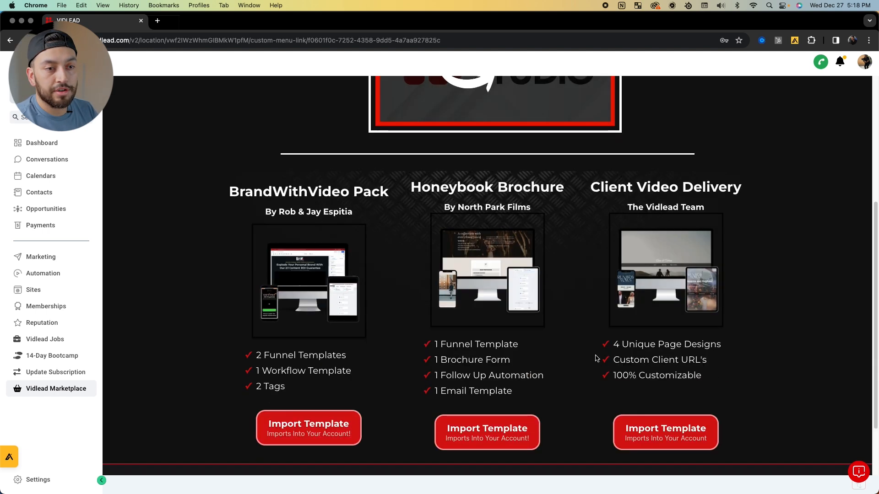
drag(591, 185, 623, 308)
click(695, 361)
click(760, 353)
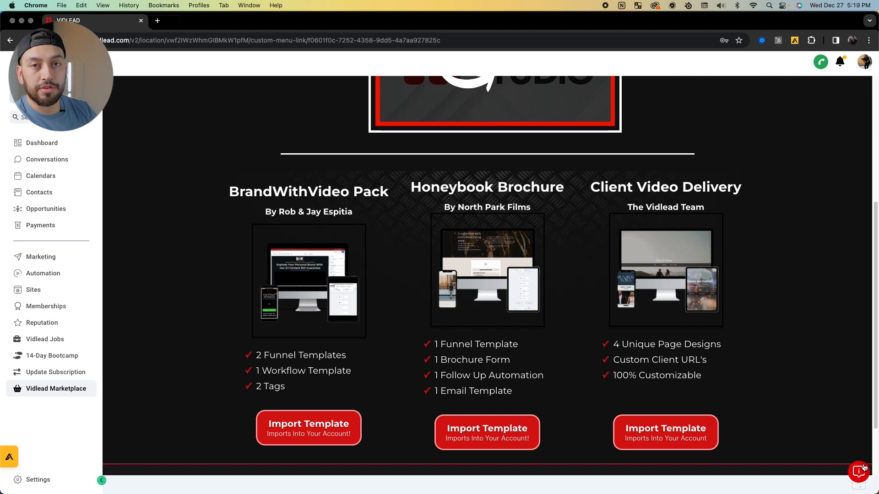
mouse_move(876, 488)
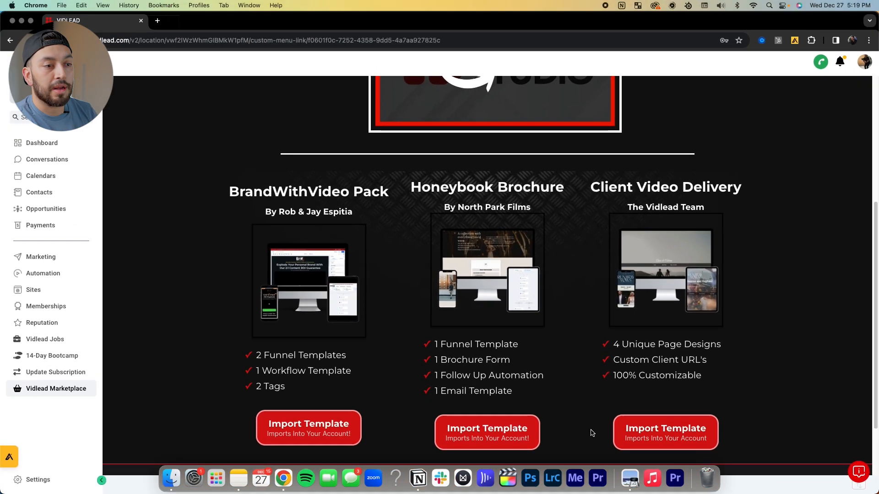
scroll(171, 349, up, 5)
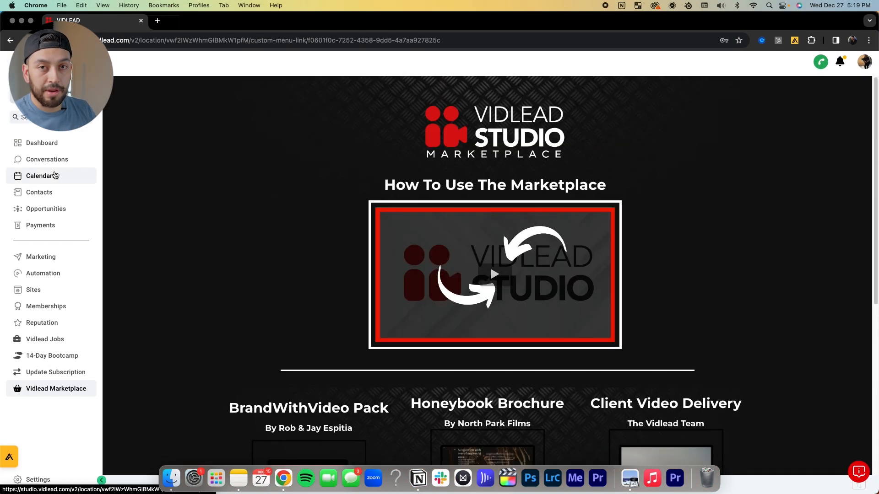